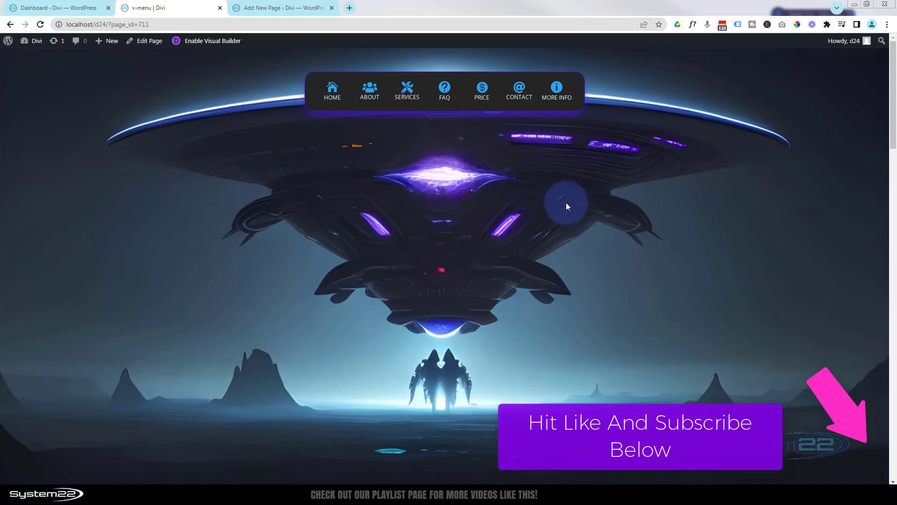
- Preview the finished v-menu page at iPhone 12 Pro size, and return to the desktop view
{"action": "key", "text": "ctrl+shift+i"}
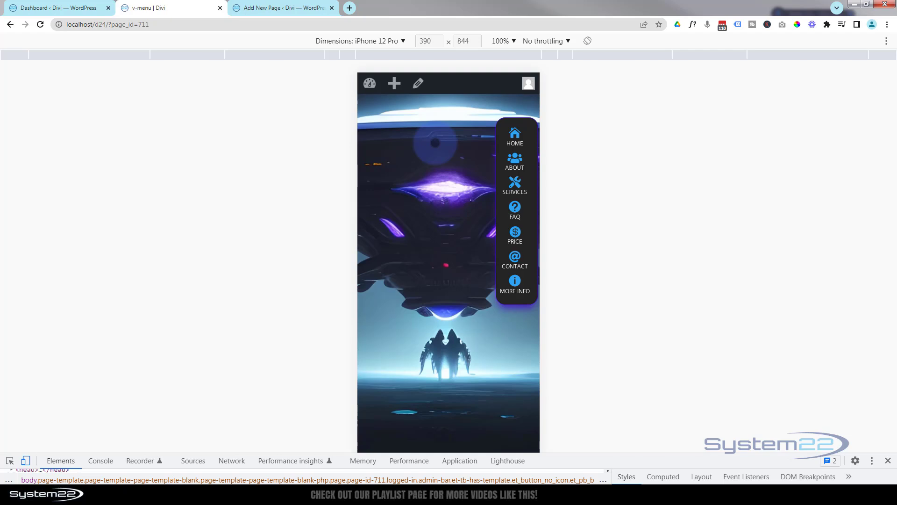
{"action": "key", "text": "F12"}
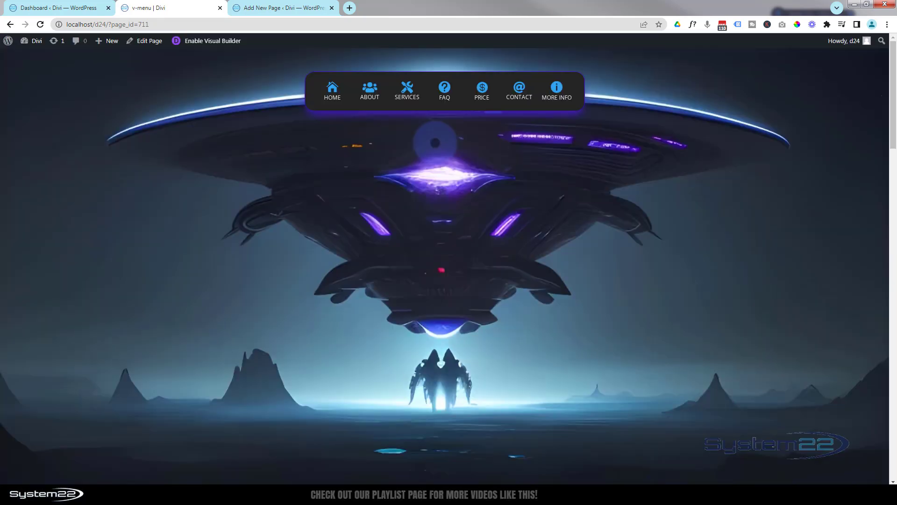
- Title the new WordPress page "v-menu"
{"action": "left_click", "coordinate": [273, 8]}
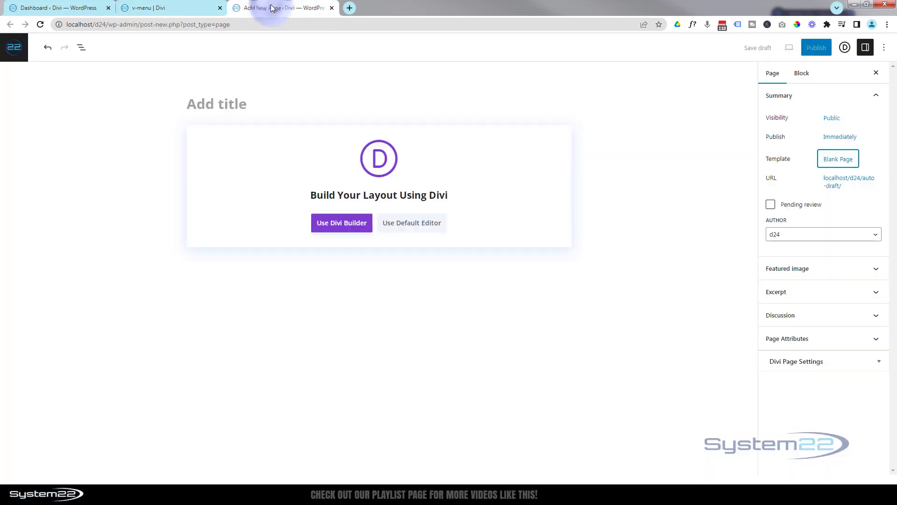
{"action": "left_click", "coordinate": [211, 101]}
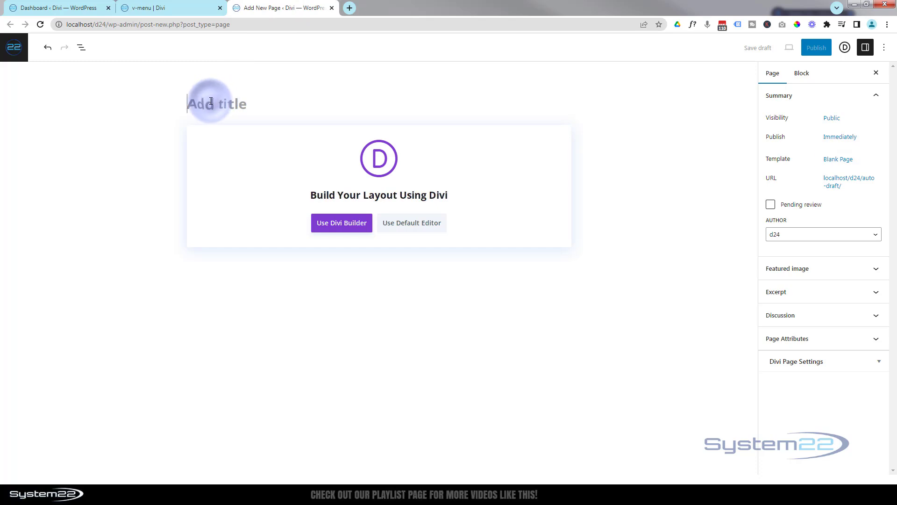
{"action": "type", "text": "v-menu"}
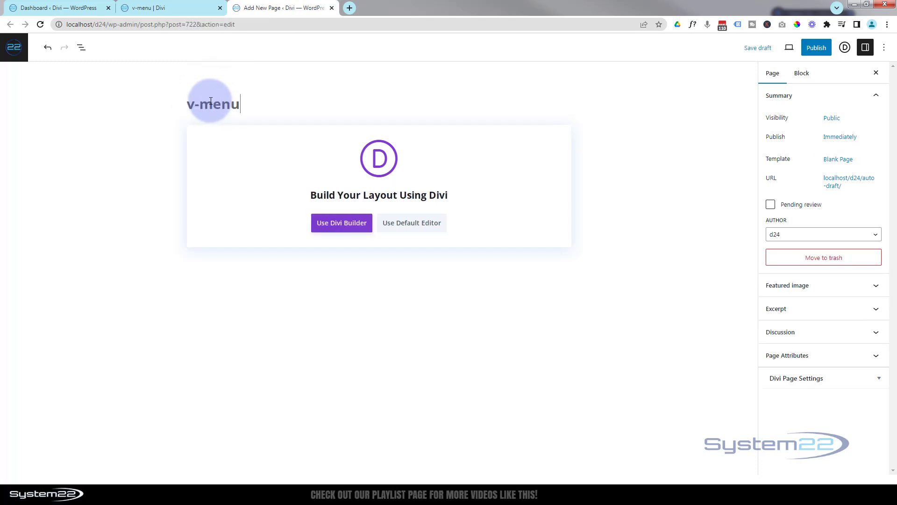
{"action": "left_click", "coordinate": [172, 7]}
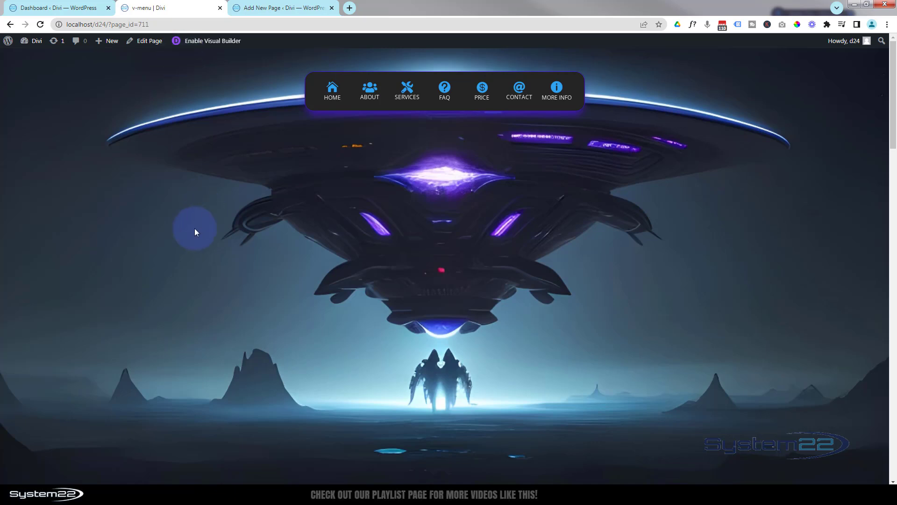
{"action": "left_click", "coordinate": [281, 8]}
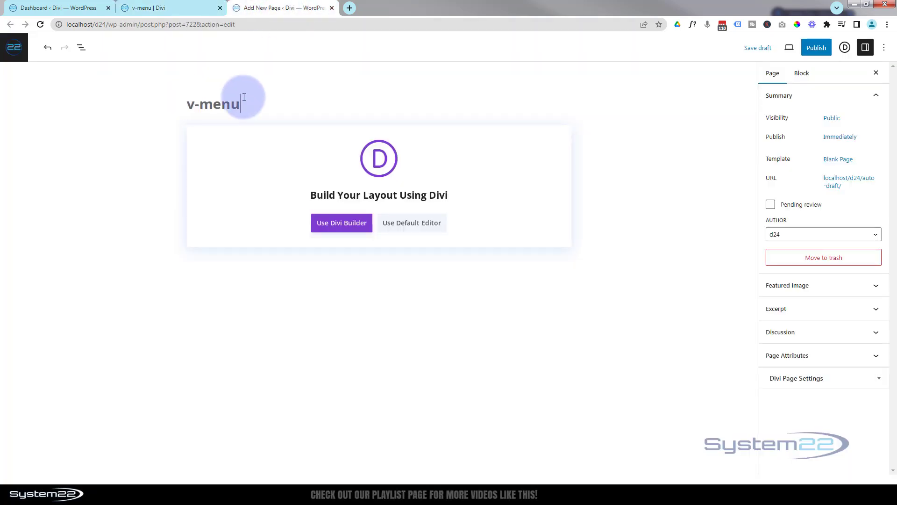
- Choose Blank Page as the page's template and close the template options
{"action": "left_click", "coordinate": [875, 95]}
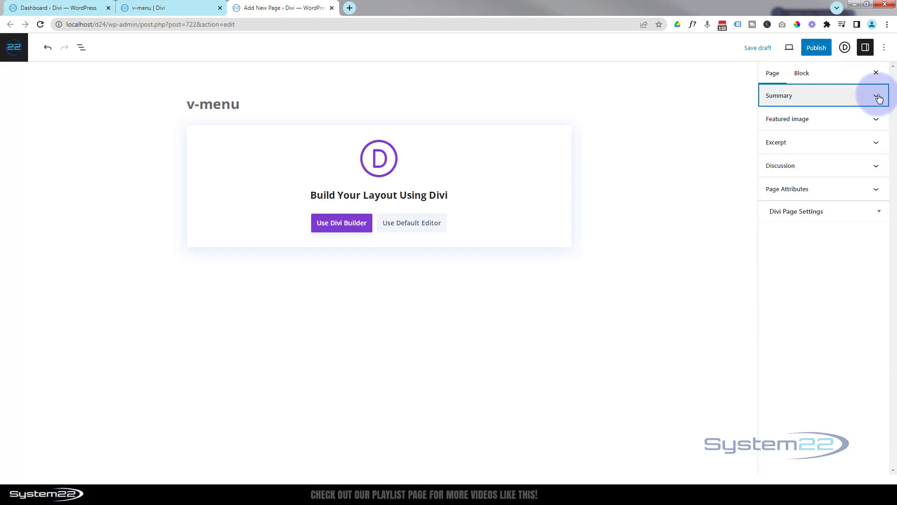
{"action": "left_click", "coordinate": [877, 96]}
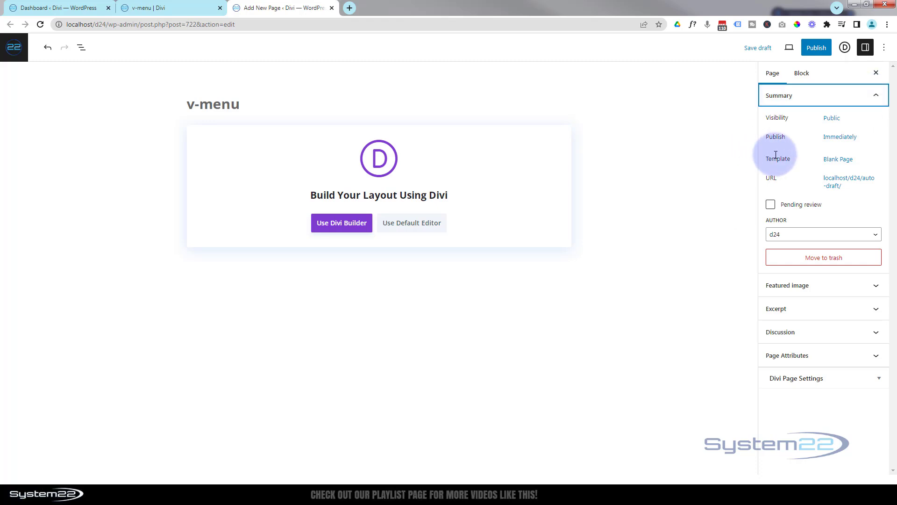
{"action": "left_click", "coordinate": [834, 159]}
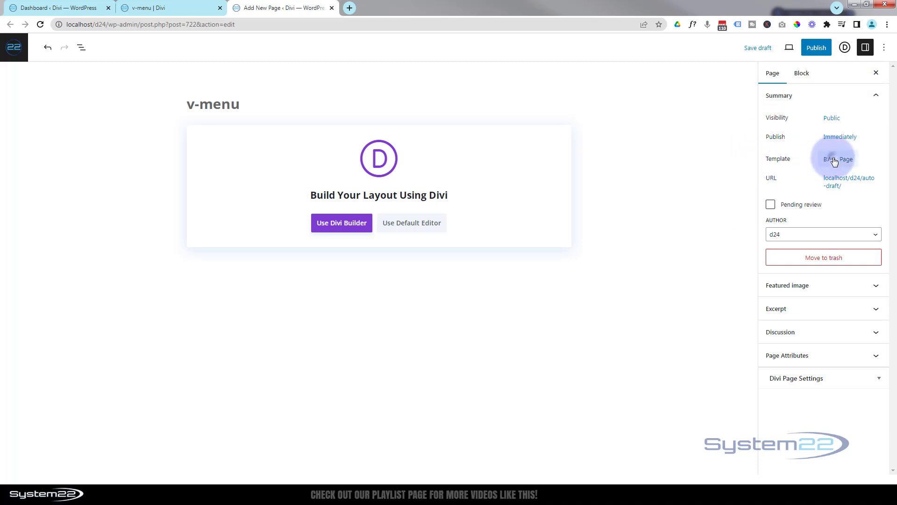
{"action": "left_click", "coordinate": [804, 229]}
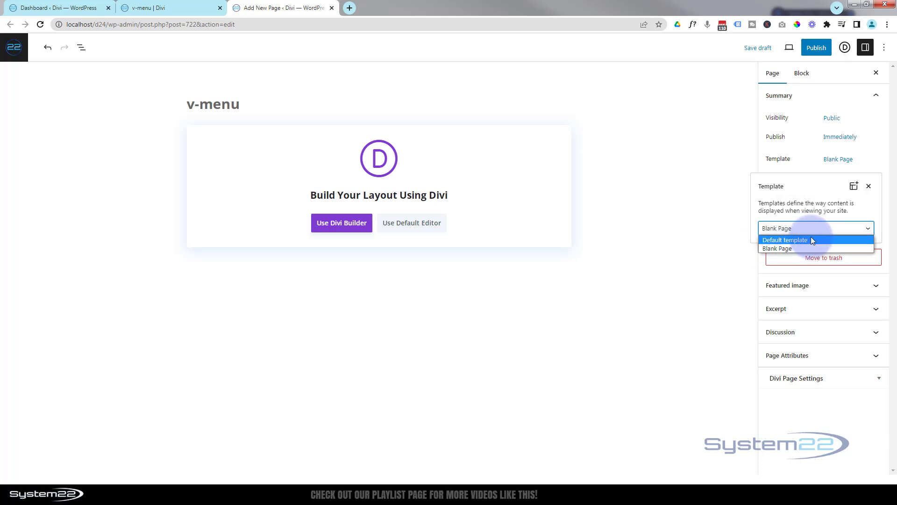
{"action": "left_click", "coordinate": [778, 248]}
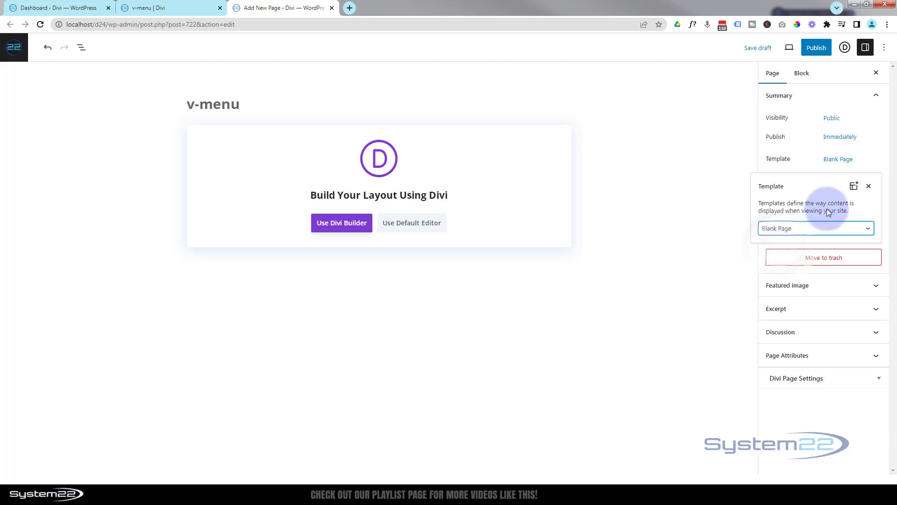
{"action": "left_click", "coordinate": [869, 186]}
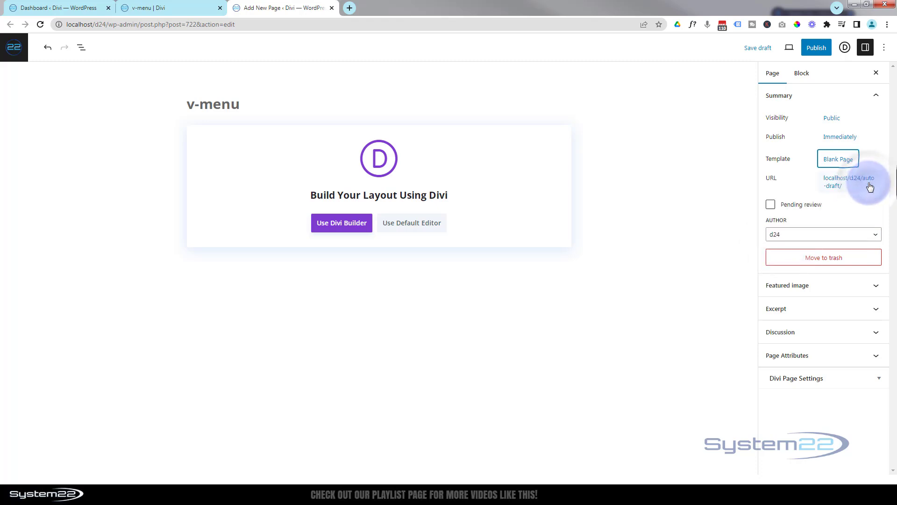
- Build the page from scratch with the Divi Builder and insert a single-column row containing a default Blurb module
{"action": "left_click", "coordinate": [349, 227]}
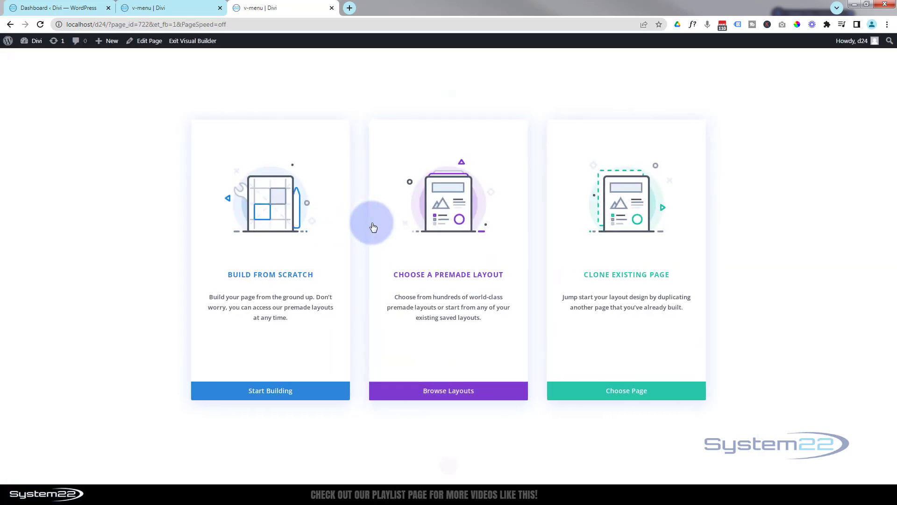
{"action": "left_click", "coordinate": [271, 392]}
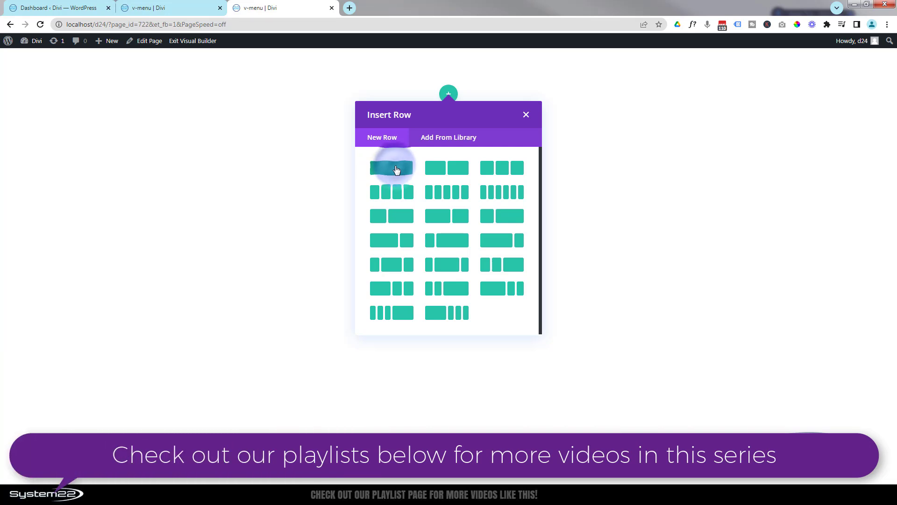
{"action": "left_click", "coordinate": [396, 169]}
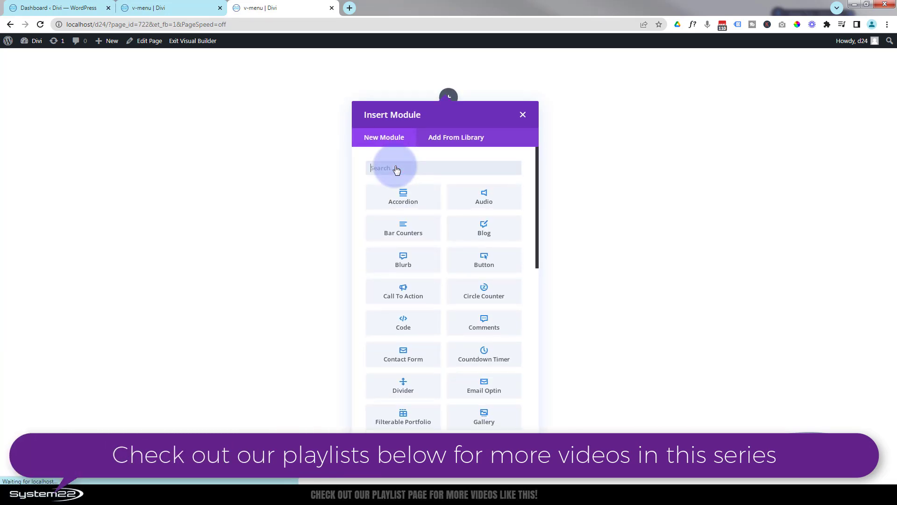
{"action": "left_click", "coordinate": [405, 260]}
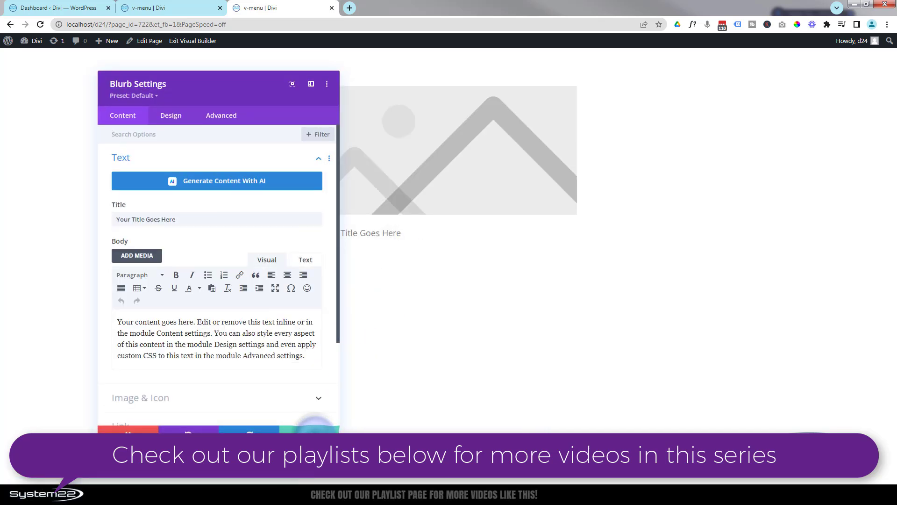
{"action": "left_click", "coordinate": [311, 429]}
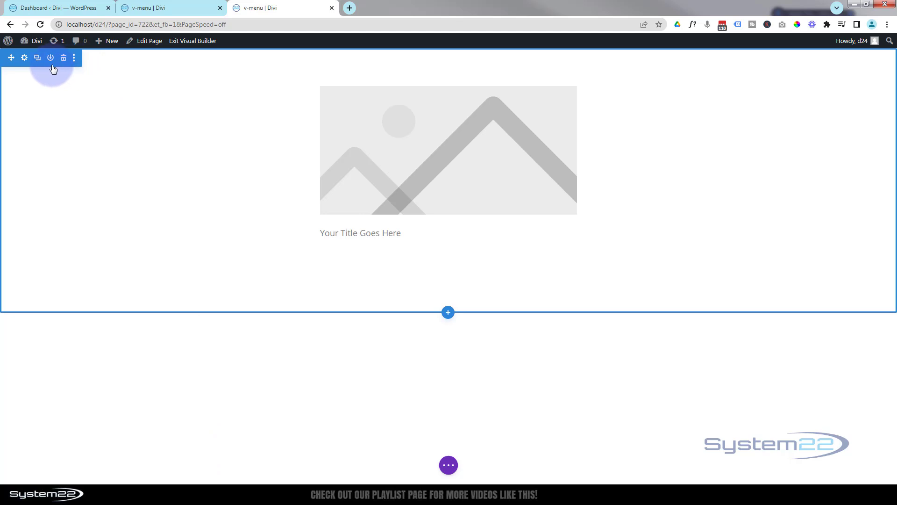
- Set the section's background image to the dark spaceship picture, the first image in the media library
{"action": "left_click", "coordinate": [23, 58]}
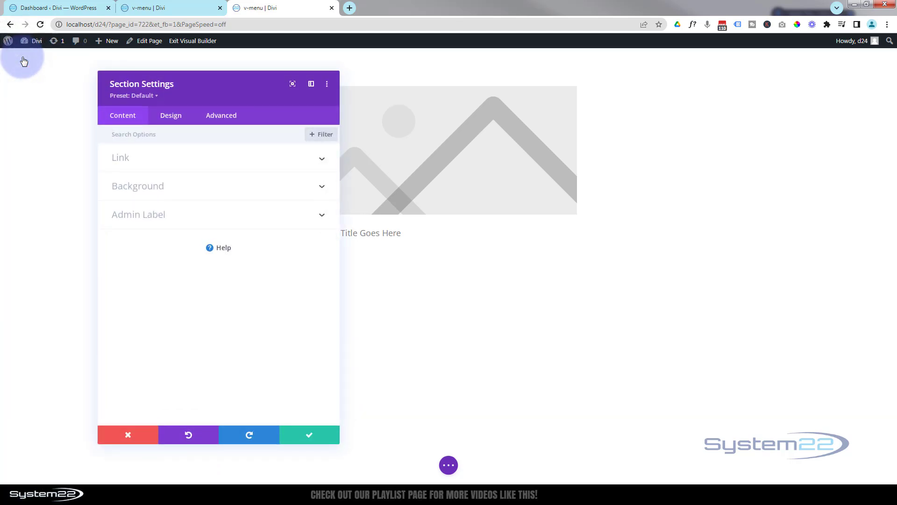
{"action": "left_click", "coordinate": [167, 192]}
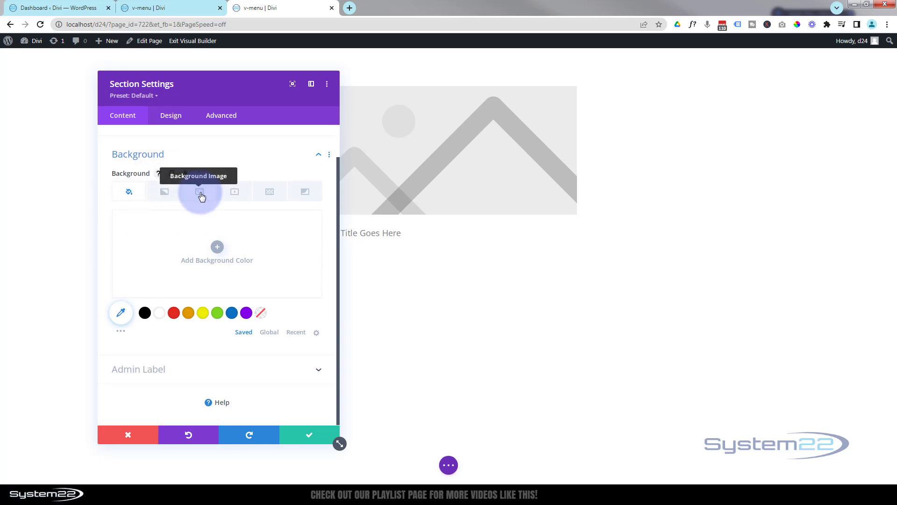
{"action": "left_click", "coordinate": [201, 196]}
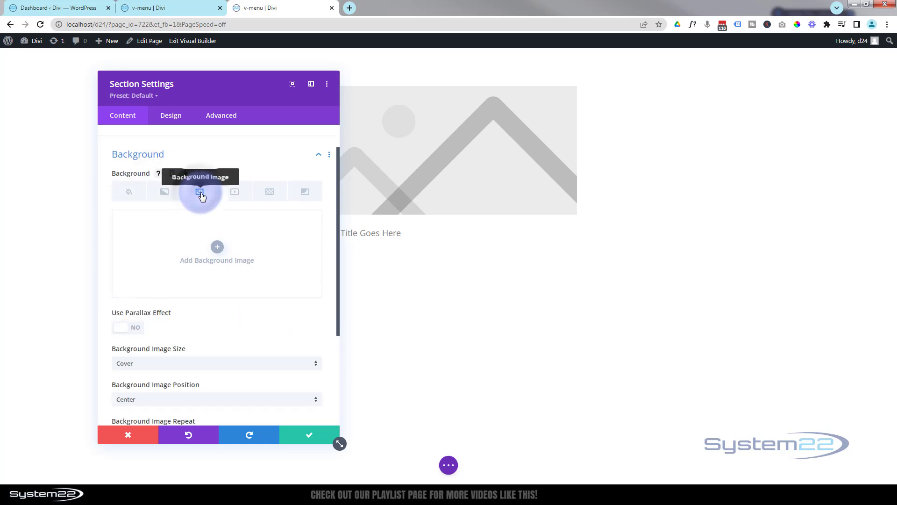
{"action": "left_click", "coordinate": [217, 254]}
{"action": "left_click", "coordinate": [154, 161]}
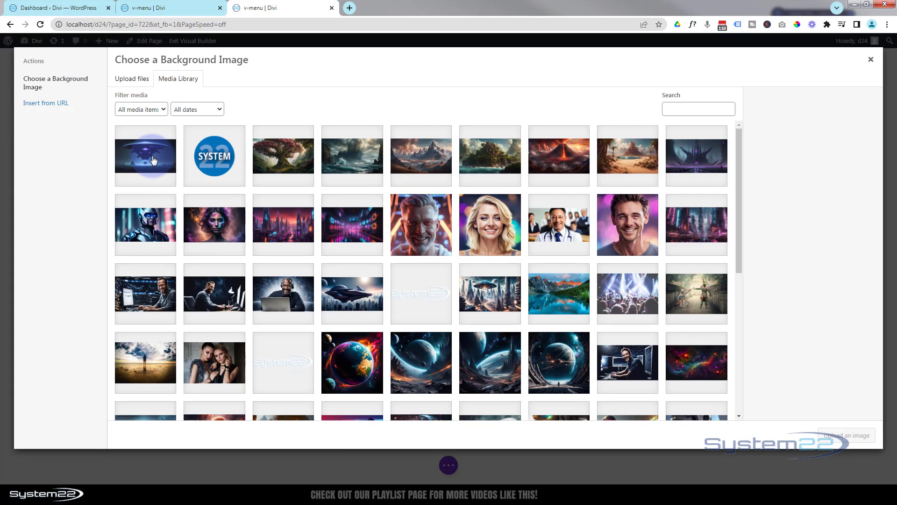
{"action": "left_click", "coordinate": [835, 434]}
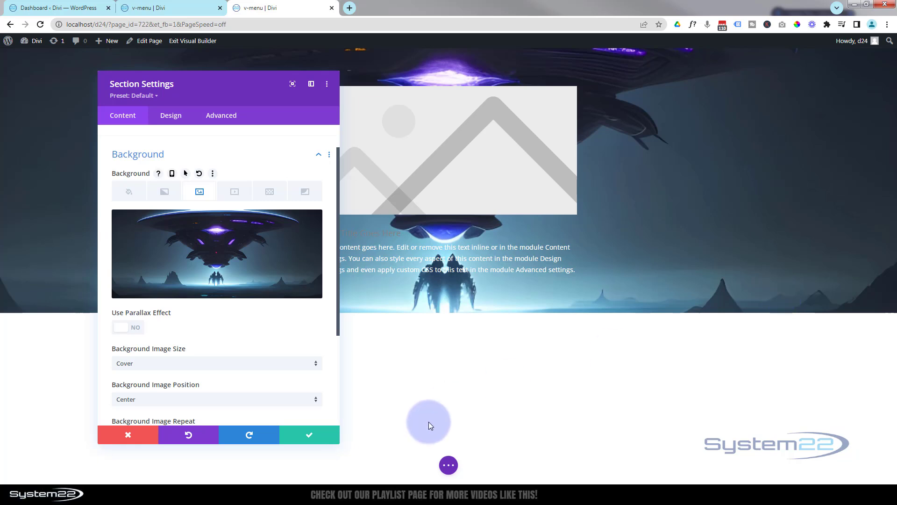
- Set the section's height to 100vh in its sizing options
{"action": "left_click", "coordinate": [173, 117]}
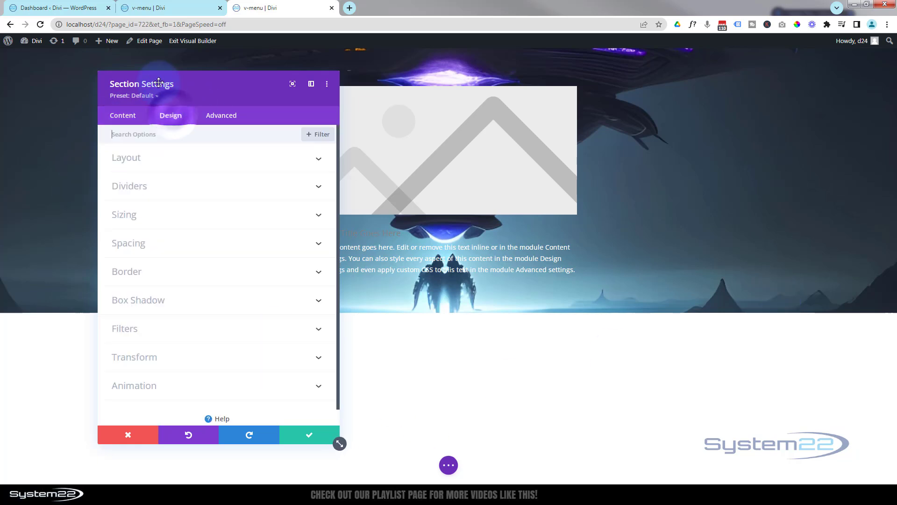
{"action": "left_click", "coordinate": [217, 214]}
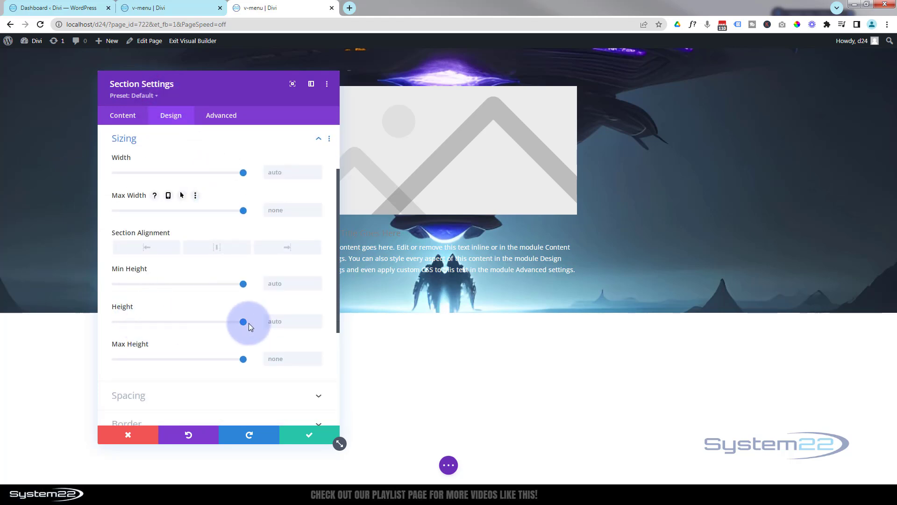
{"action": "left_click", "coordinate": [266, 319]}
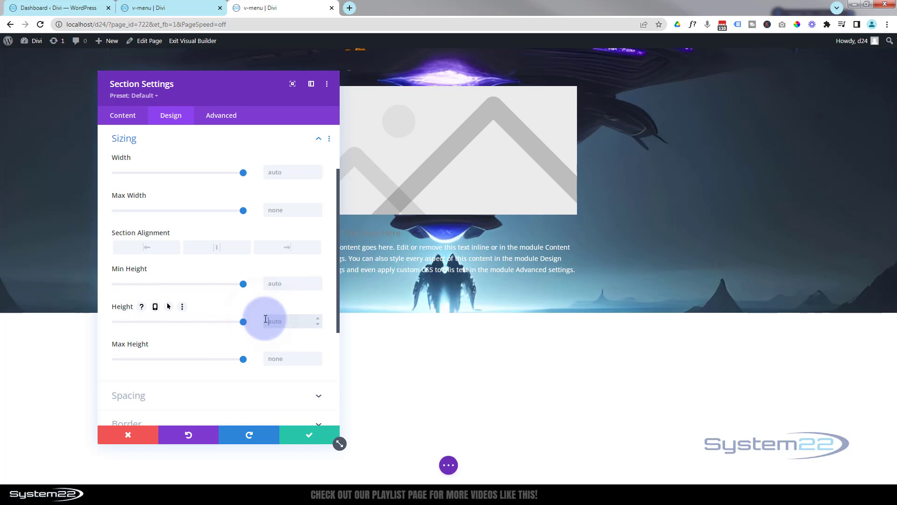
{"action": "type", "text": "100pxv"}
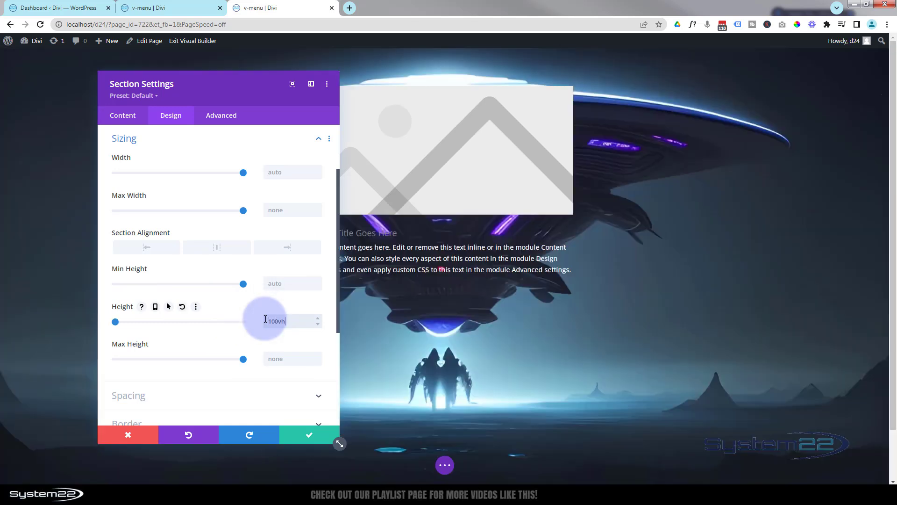
- Enable the parallax effect on the section's background image with the CSS method, and save the section settings
{"action": "left_click", "coordinate": [120, 115]}
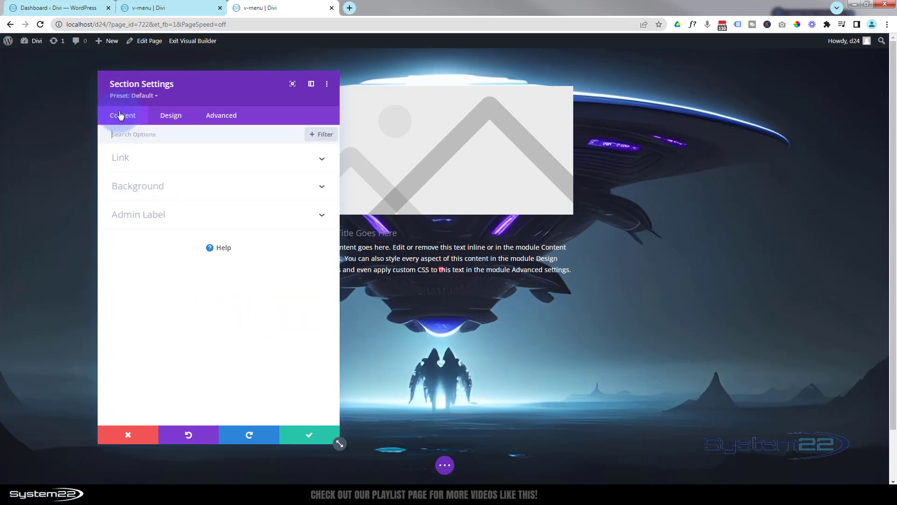
{"action": "left_click", "coordinate": [187, 190]}
{"action": "left_click", "coordinate": [200, 192]}
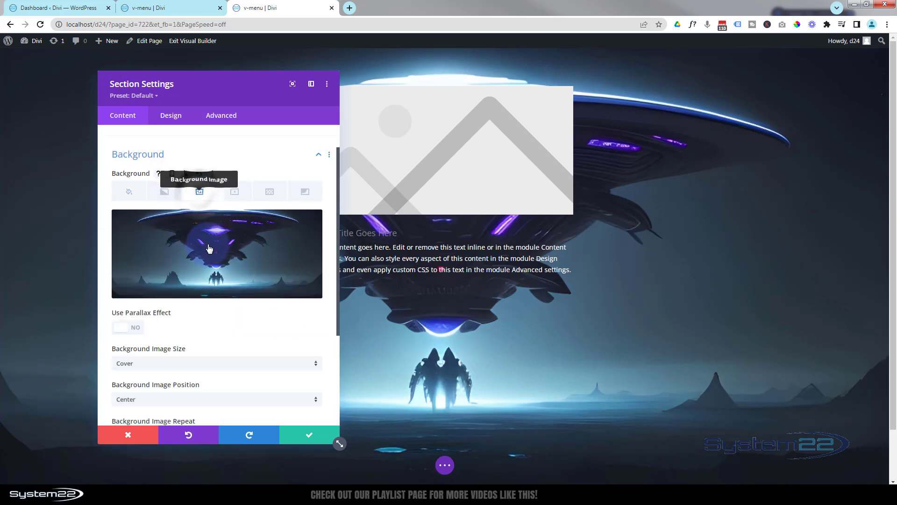
{"action": "left_click", "coordinate": [122, 328]}
{"action": "left_click", "coordinate": [176, 363]}
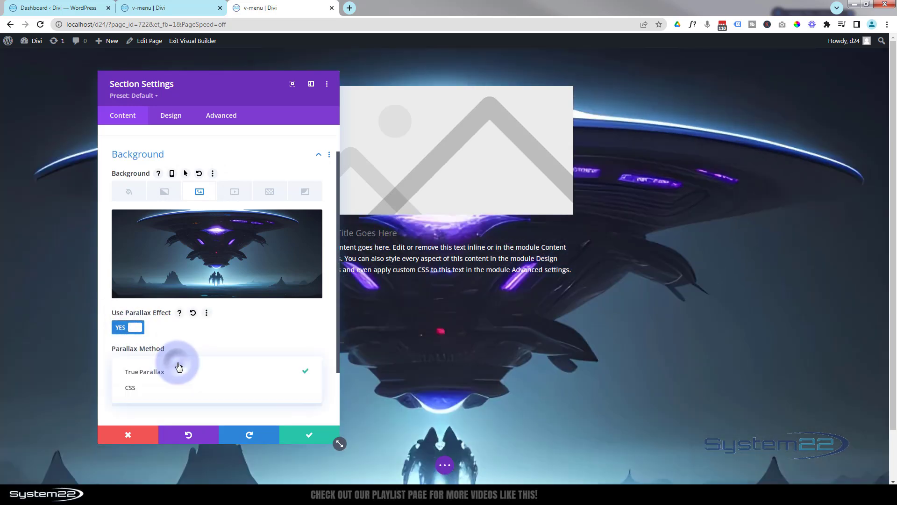
{"action": "left_click", "coordinate": [154, 387]}
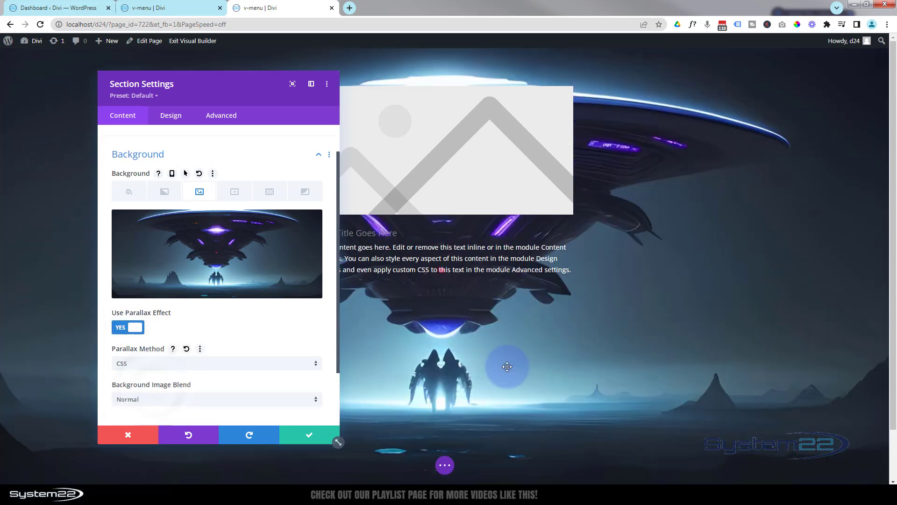
{"action": "scroll", "coordinate": [652, 332], "scroll_direction": "down", "scroll_amount": 1}
{"action": "scroll", "coordinate": [652, 333], "scroll_direction": "up", "scroll_amount": 2}
{"action": "scroll", "coordinate": [652, 332], "scroll_direction": "down", "scroll_amount": 2}
{"action": "scroll", "coordinate": [652, 332], "scroll_direction": "up", "scroll_amount": 2}
{"action": "scroll", "coordinate": [652, 332], "scroll_direction": "down", "scroll_amount": 2}
{"action": "scroll", "coordinate": [652, 331], "scroll_direction": "up", "scroll_amount": 1}
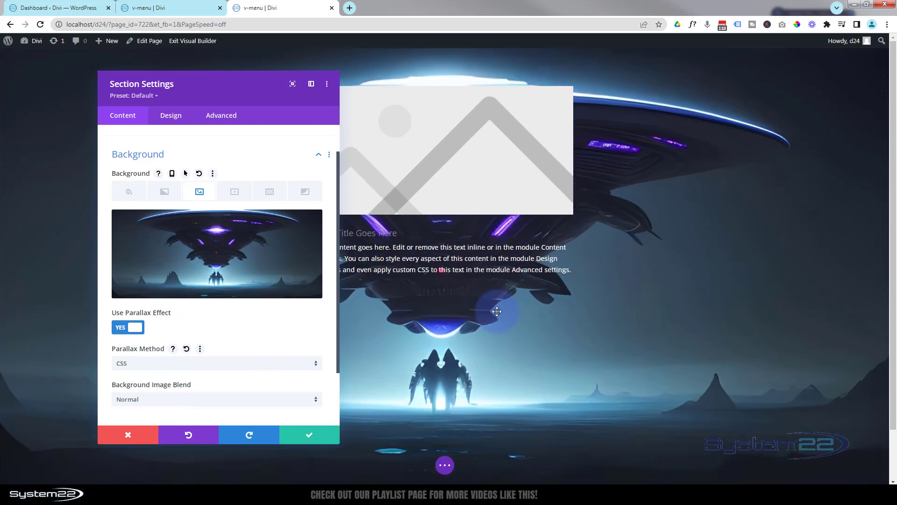
{"action": "left_click", "coordinate": [306, 435]}
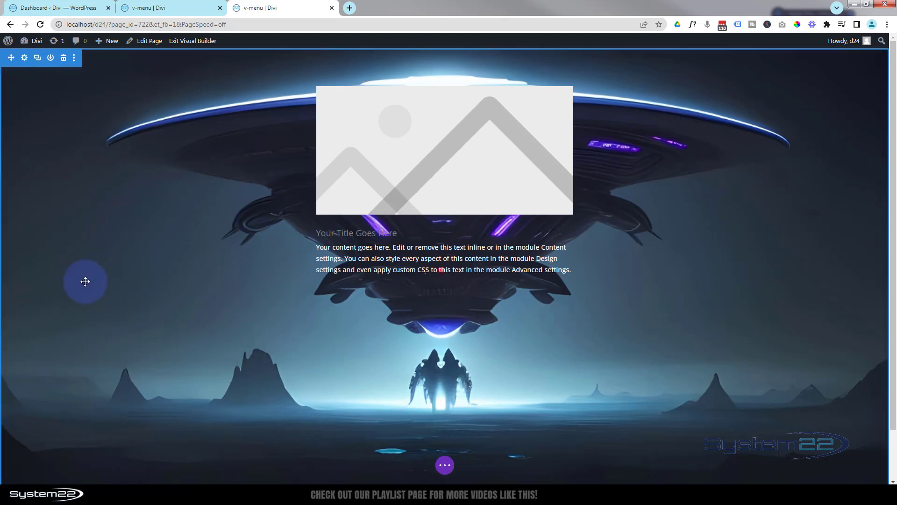
- Clear the Blurb module's title and replace its body text with "home"
{"action": "mouse_move", "coordinate": [451, 172]}
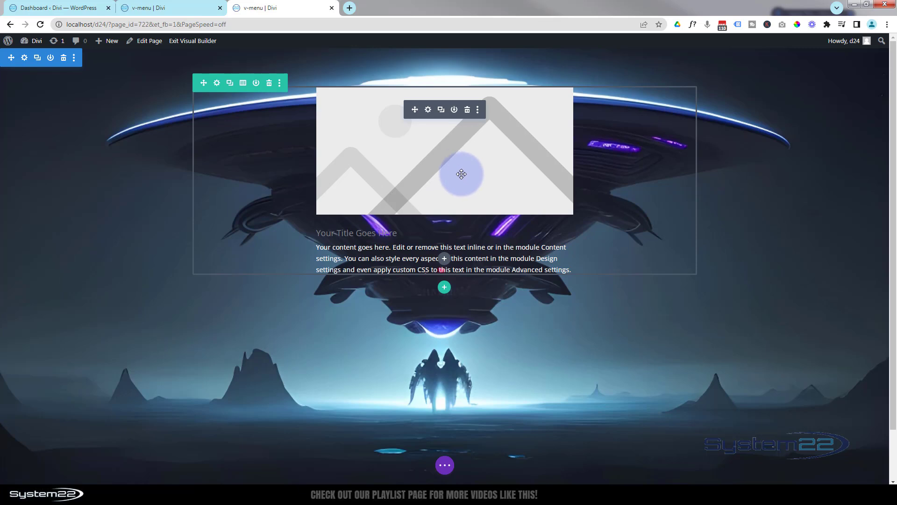
{"action": "left_click", "coordinate": [428, 110]}
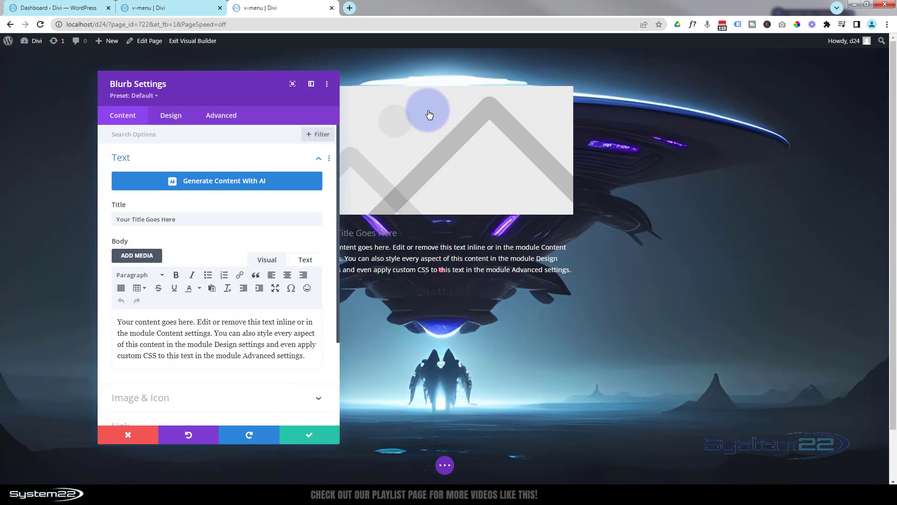
{"action": "left_click_drag", "start_coordinate": [202, 221], "coordinate": [108, 220]}
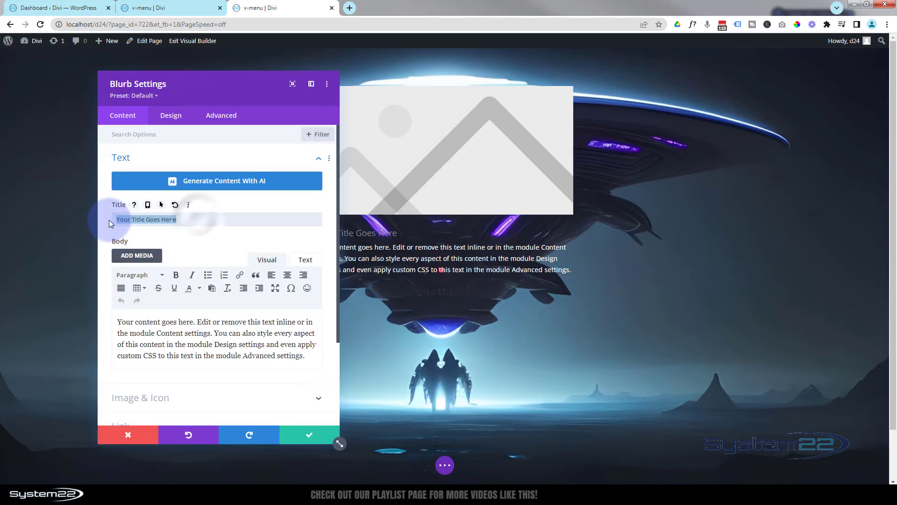
{"action": "key", "text": "BackSpace"}
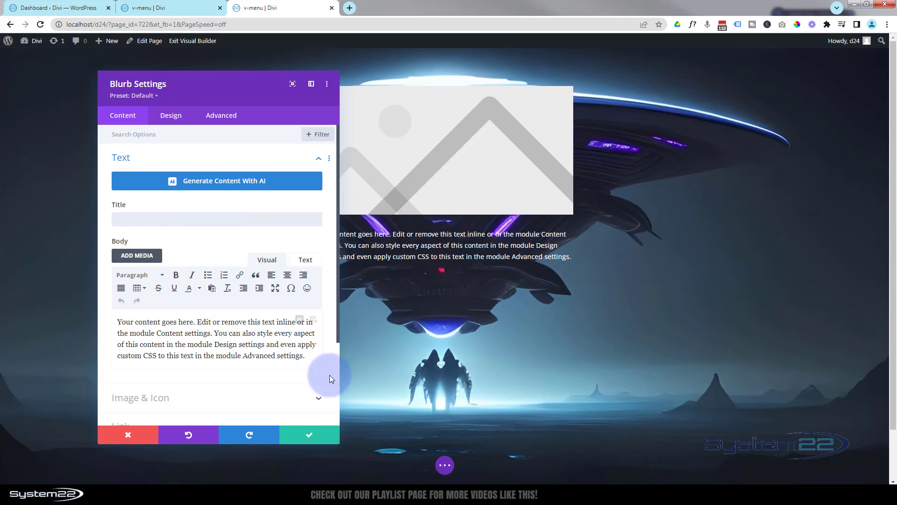
{"action": "left_click_drag", "start_coordinate": [306, 356], "coordinate": [81, 315]}
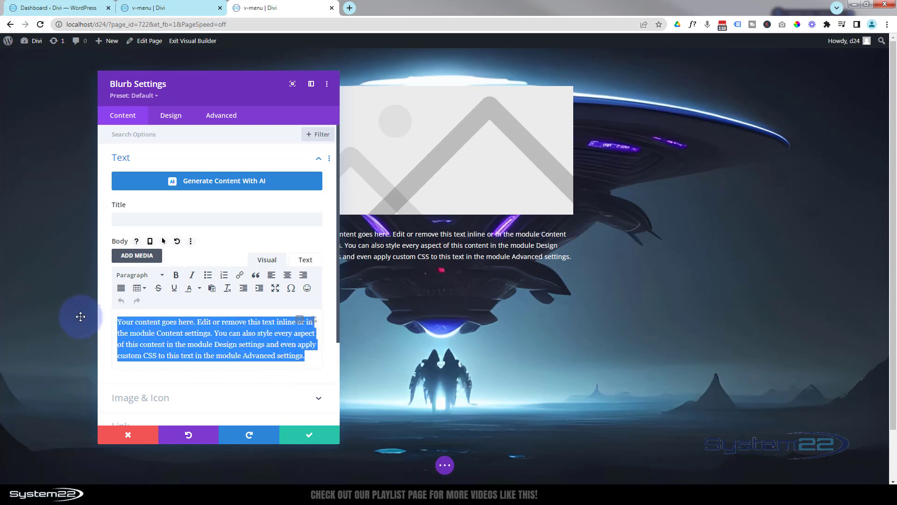
{"action": "type", "text": "hom"}
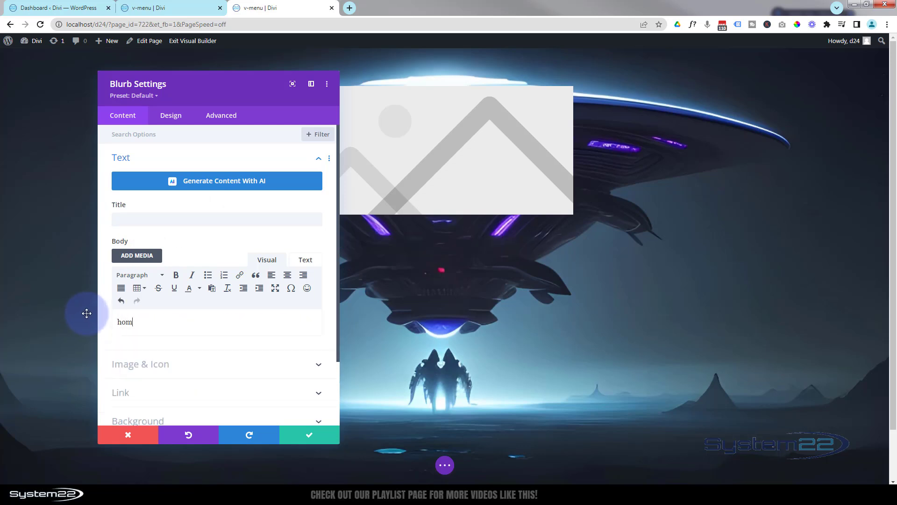
- Use an icon instead of the image in the blurb, choosing the solid house with a chimney from a search for "home"
{"action": "left_click_drag", "start_coordinate": [226, 94], "coordinate": [714, 96]}
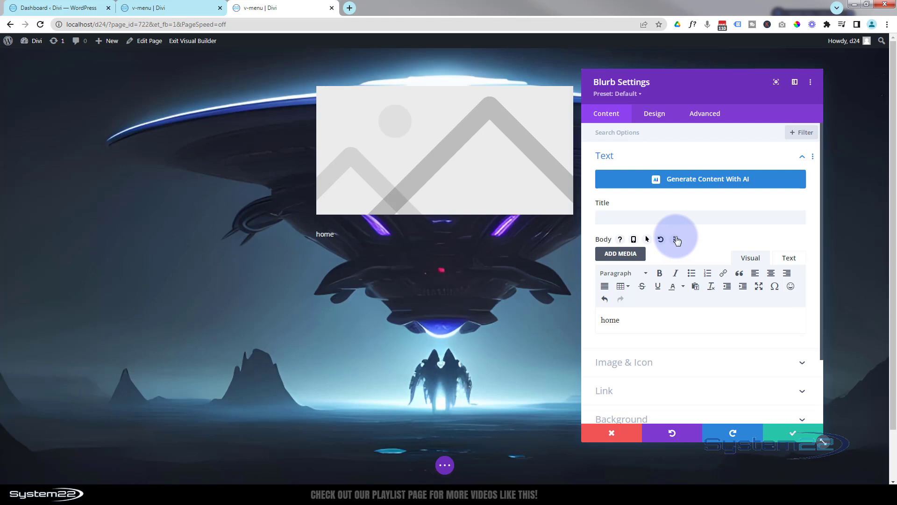
{"action": "scroll", "coordinate": [669, 286], "scroll_direction": "down", "scroll_amount": 2}
{"action": "left_click", "coordinate": [670, 282]}
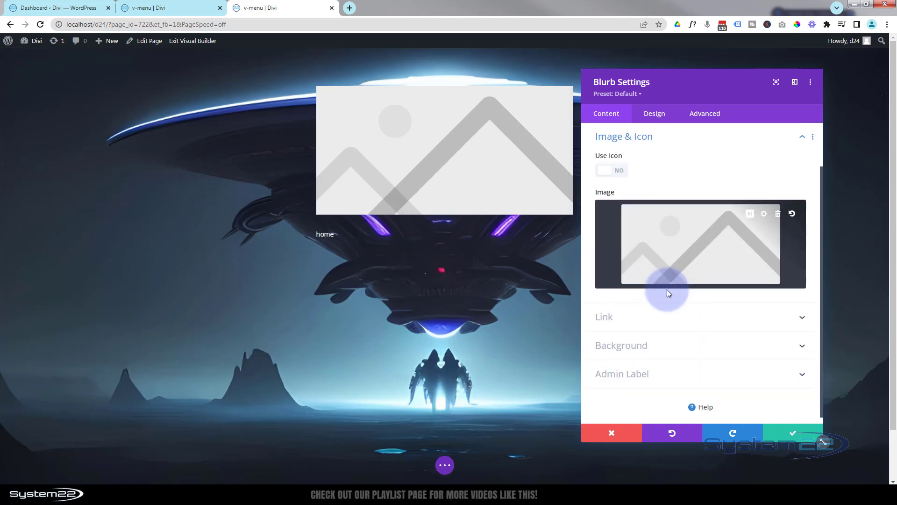
{"action": "left_click", "coordinate": [607, 170]}
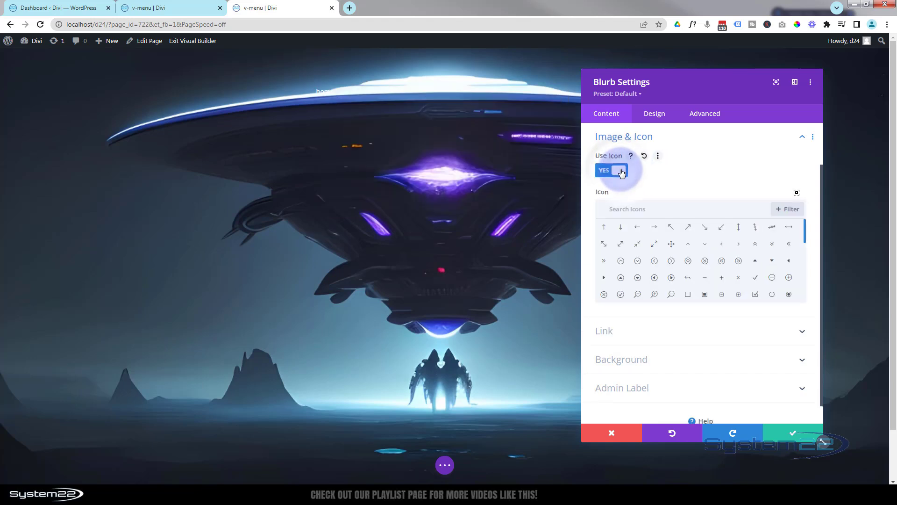
{"action": "left_click", "coordinate": [614, 209]}
{"action": "type", "text": "h"}
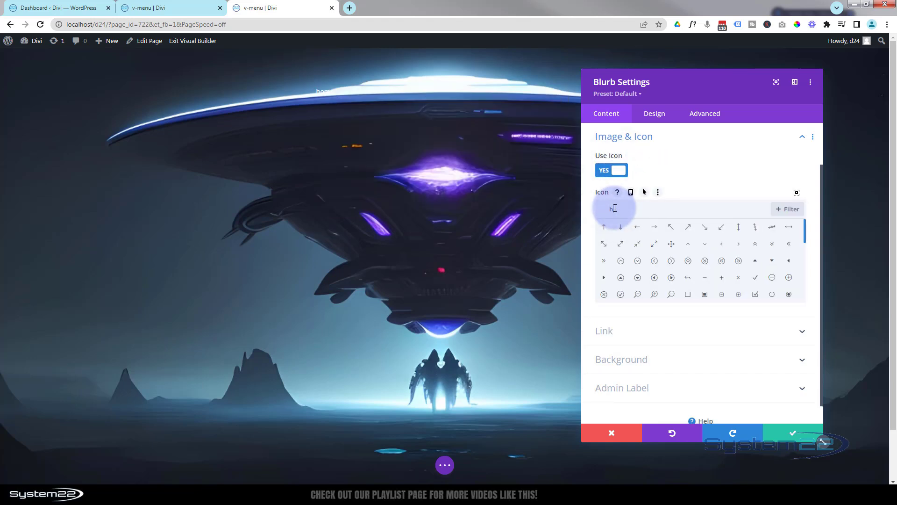
{"action": "type", "text": "ome"}
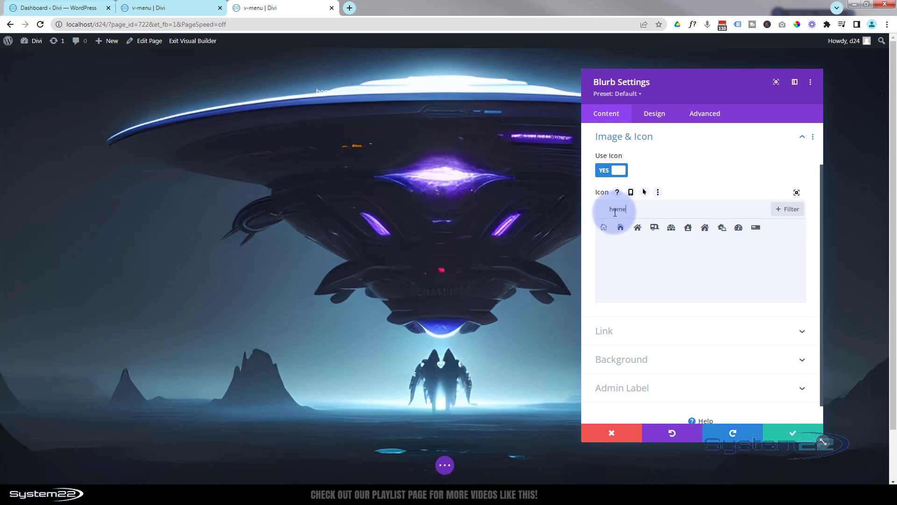
{"action": "left_click", "coordinate": [621, 231]}
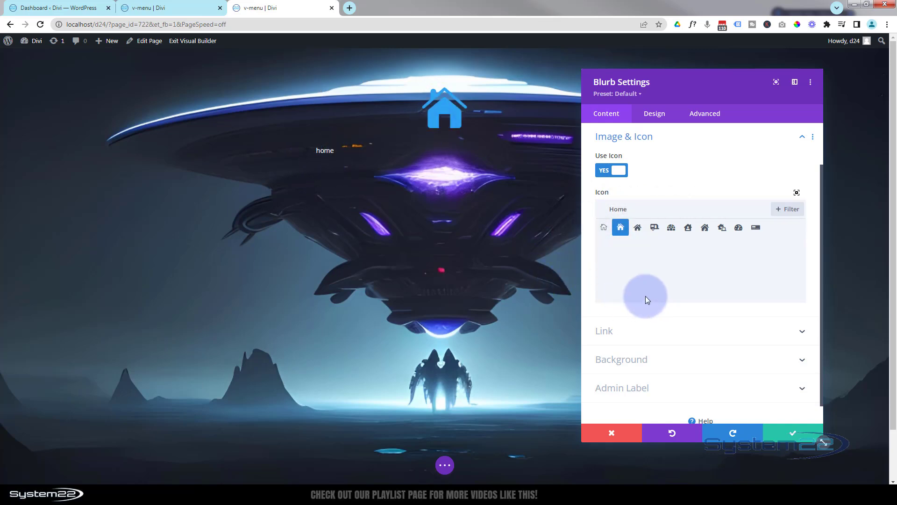
- Sample the dark colour #1f212d from the spaceship picture with the ColorPick Eyedropper and set it as the blurb's background colour
{"action": "scroll", "coordinate": [648, 283], "scroll_direction": "down", "scroll_amount": 1}
{"action": "scroll", "coordinate": [648, 283], "scroll_direction": "down", "scroll_amount": 1}
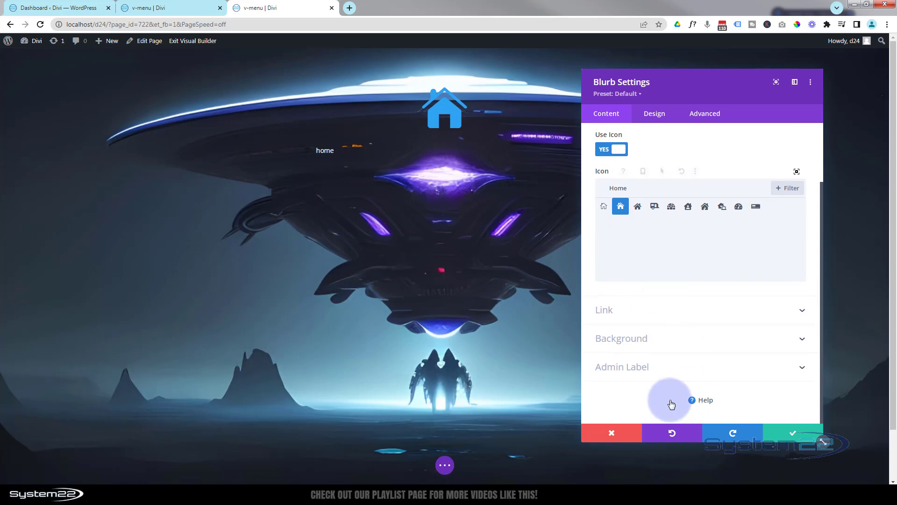
{"action": "left_click", "coordinate": [662, 343]}
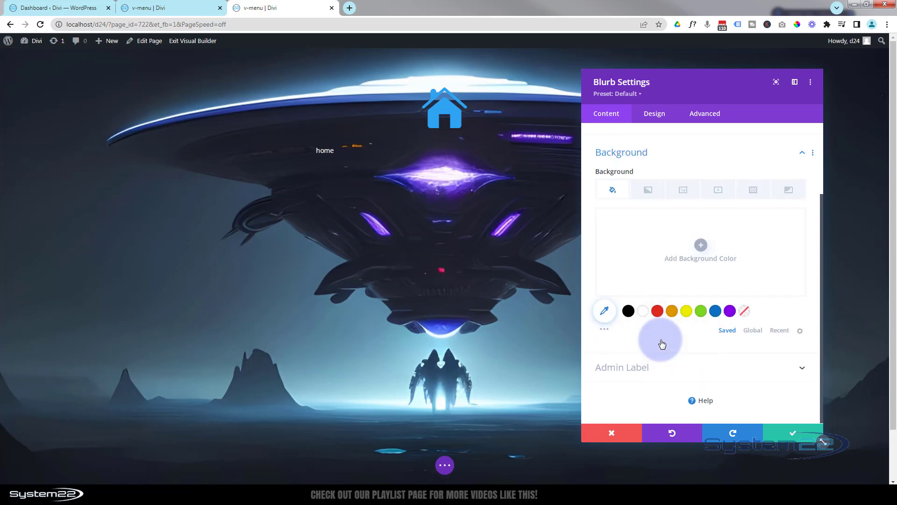
{"action": "left_click", "coordinate": [606, 331]}
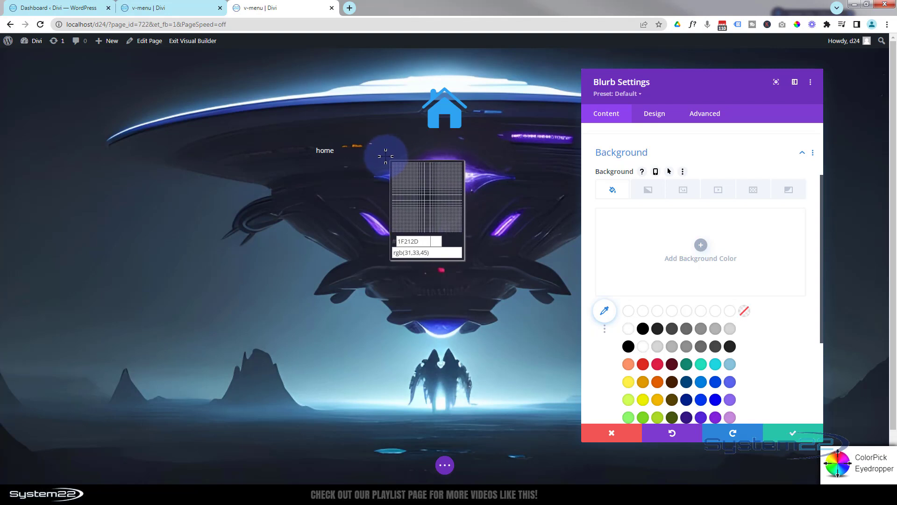
{"action": "left_click", "coordinate": [380, 159]}
{"action": "right_click", "coordinate": [417, 174]}
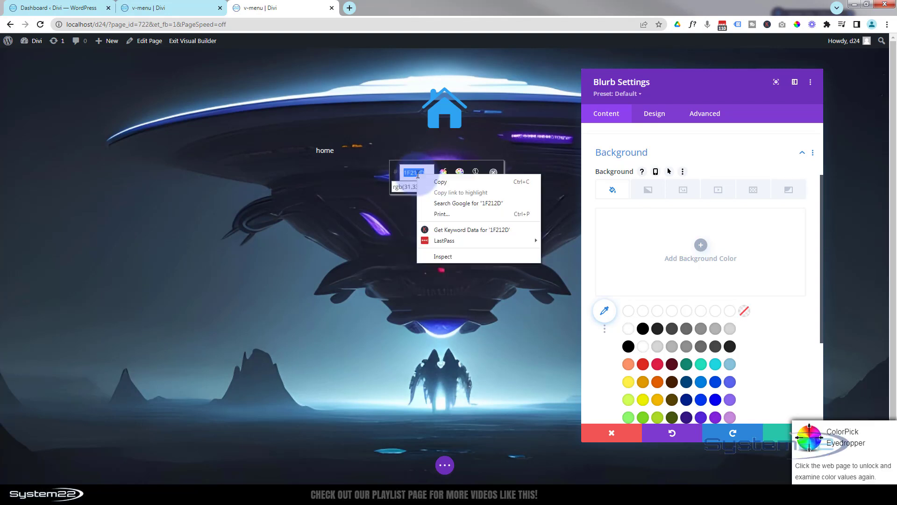
{"action": "left_click", "coordinate": [448, 182]}
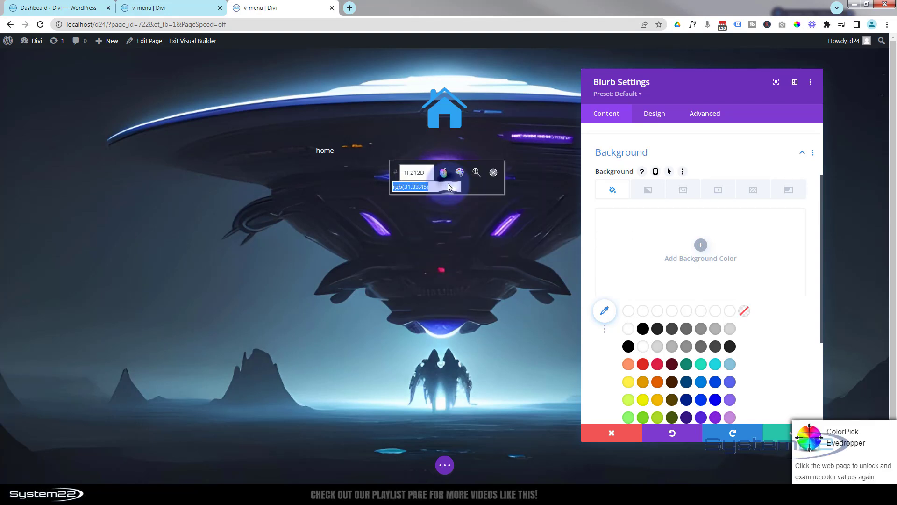
{"action": "left_click", "coordinate": [494, 172]}
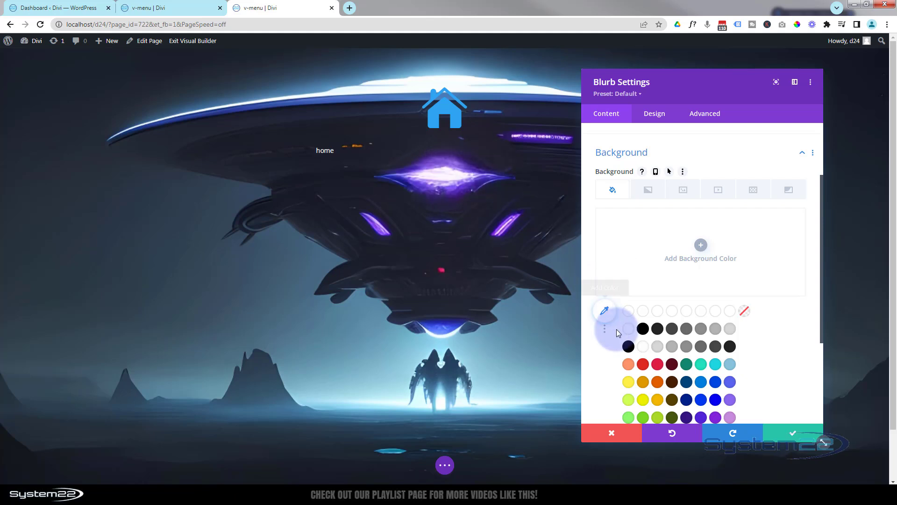
{"action": "left_click", "coordinate": [654, 331]}
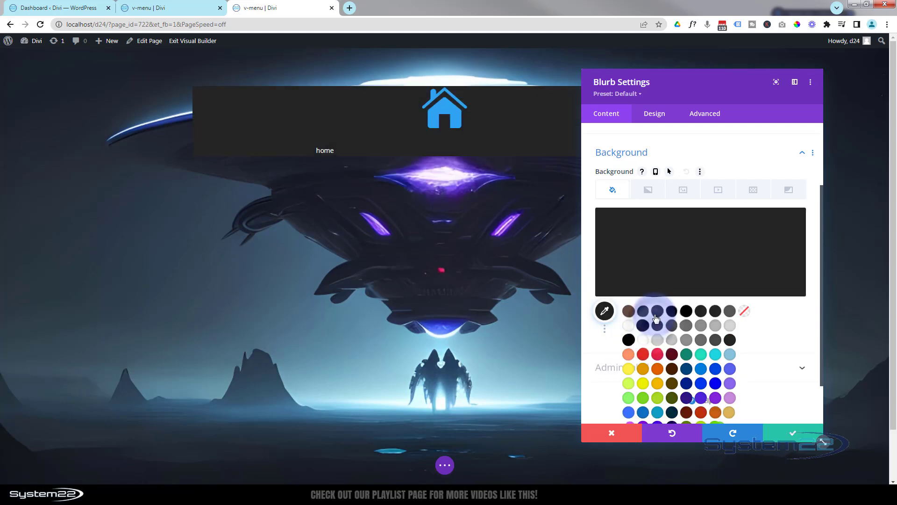
{"action": "left_click_drag", "start_coordinate": [630, 219], "coordinate": [599, 222]}
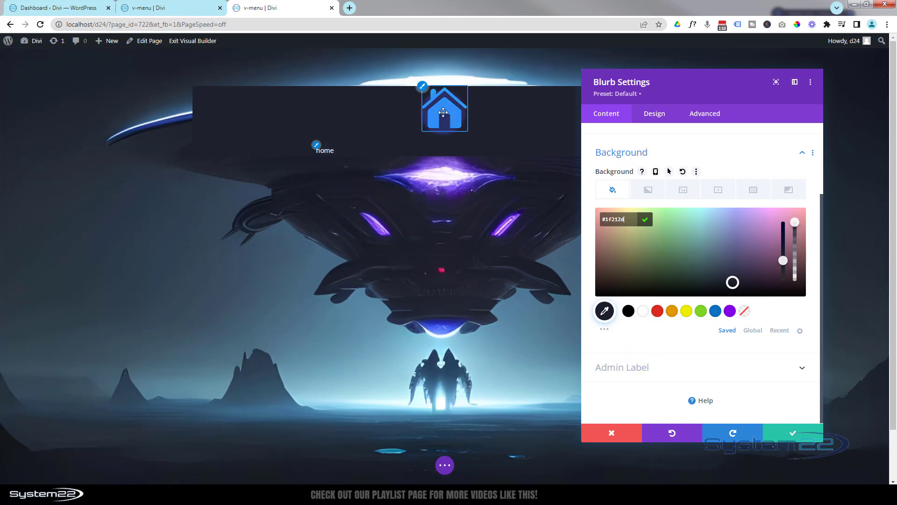
- Centre the blurb's body text, make it uppercase and set its size to 12px
{"action": "left_click", "coordinate": [318, 147]}
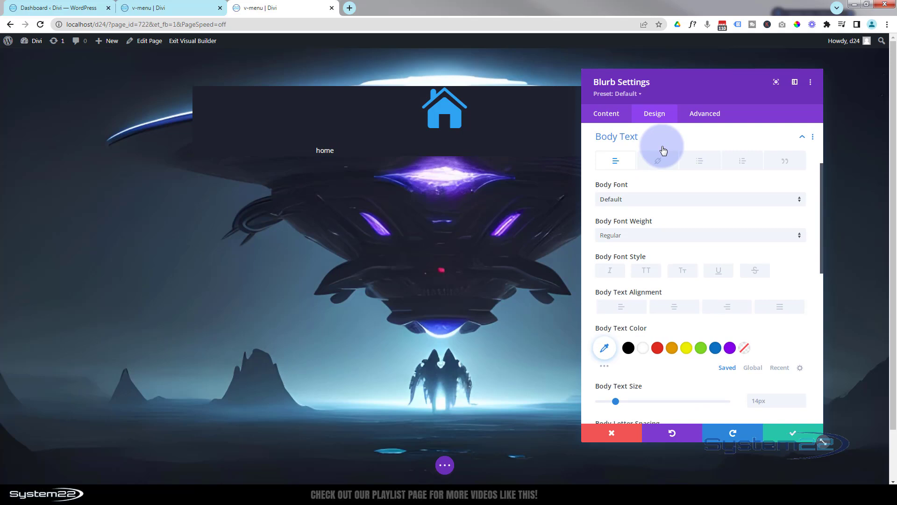
{"action": "left_click", "coordinate": [680, 312]}
{"action": "left_click", "coordinate": [647, 272]}
{"action": "left_click", "coordinate": [754, 397]}
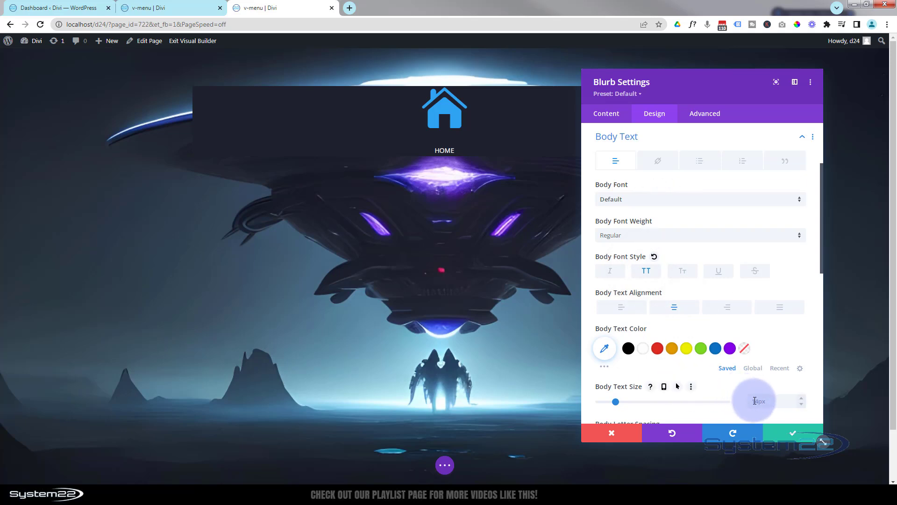
{"action": "type", "text": "12px"}
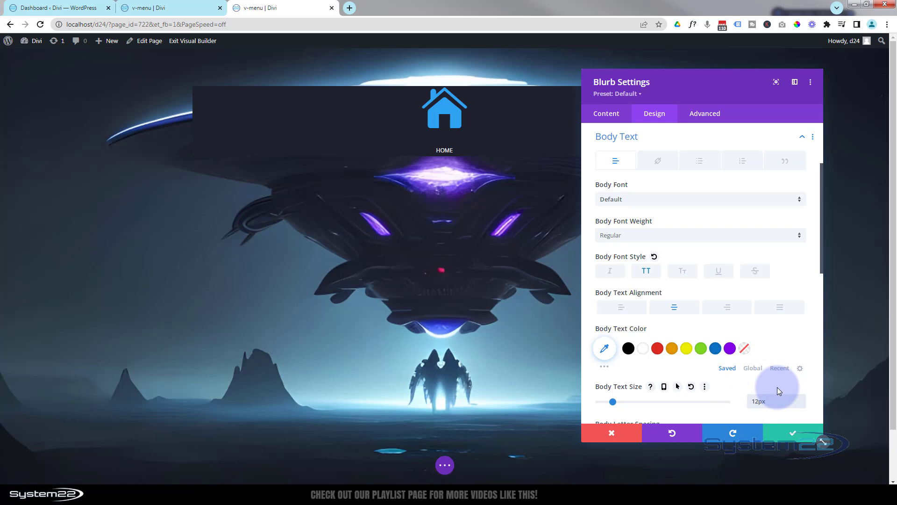
- Set the blurb icon's hover colour to orange #e09900, then return to the desktop colour state
{"action": "left_click", "coordinate": [422, 87]}
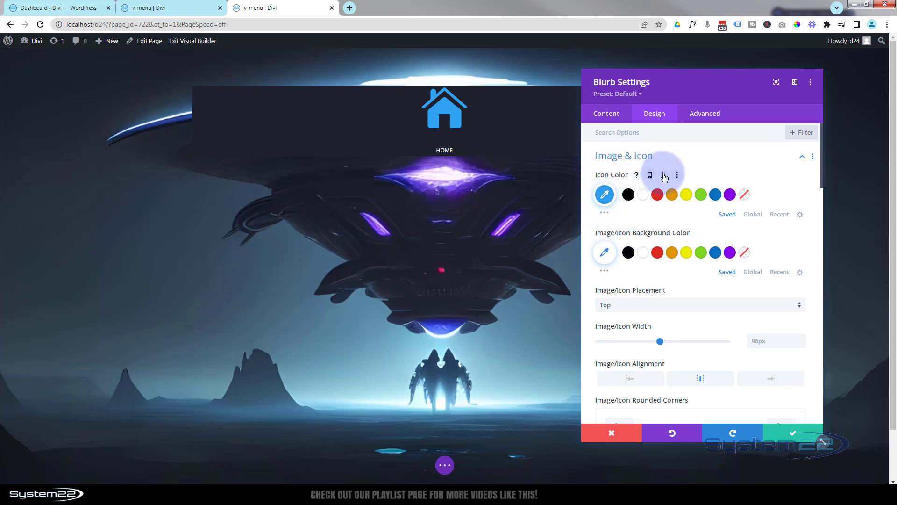
{"action": "left_click", "coordinate": [664, 176]}
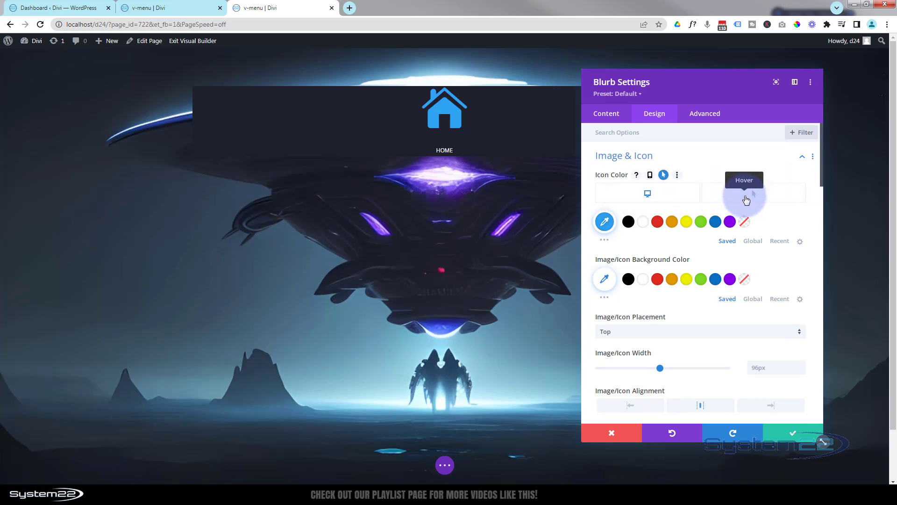
{"action": "left_click", "coordinate": [747, 200]}
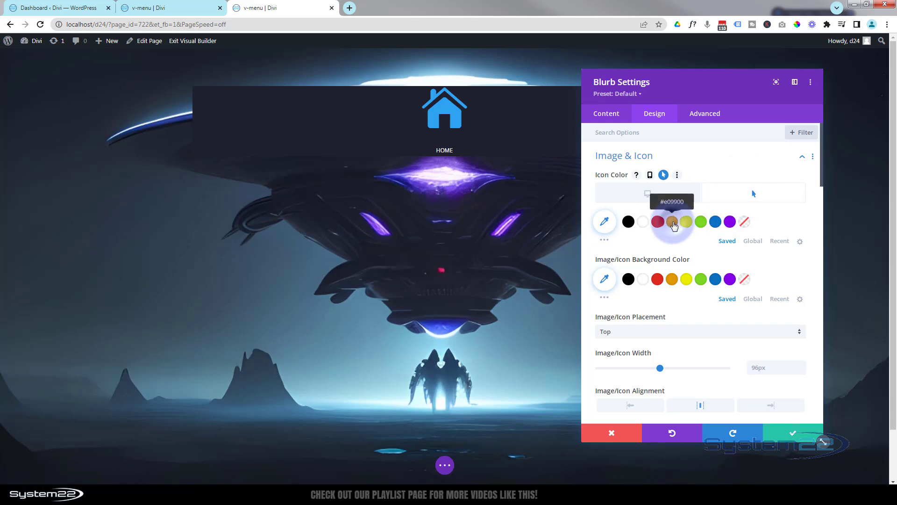
{"action": "left_click", "coordinate": [672, 224]}
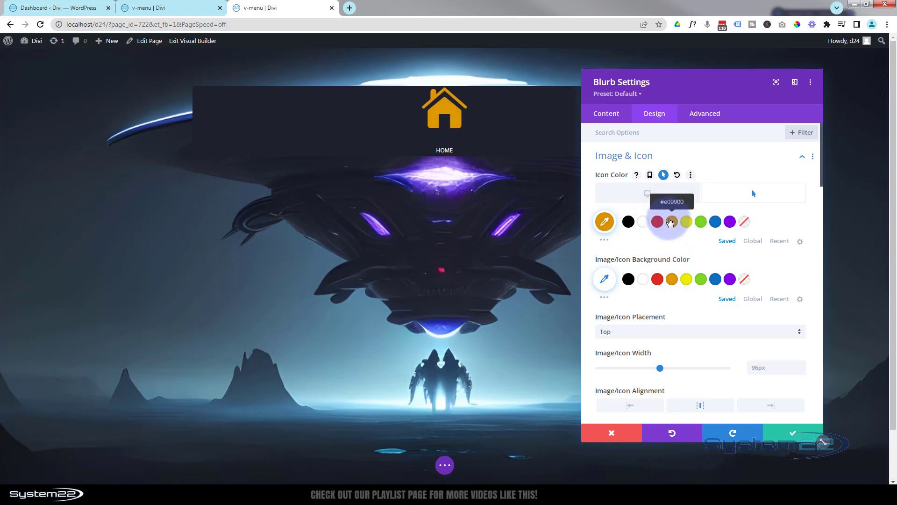
{"action": "left_click", "coordinate": [620, 197]}
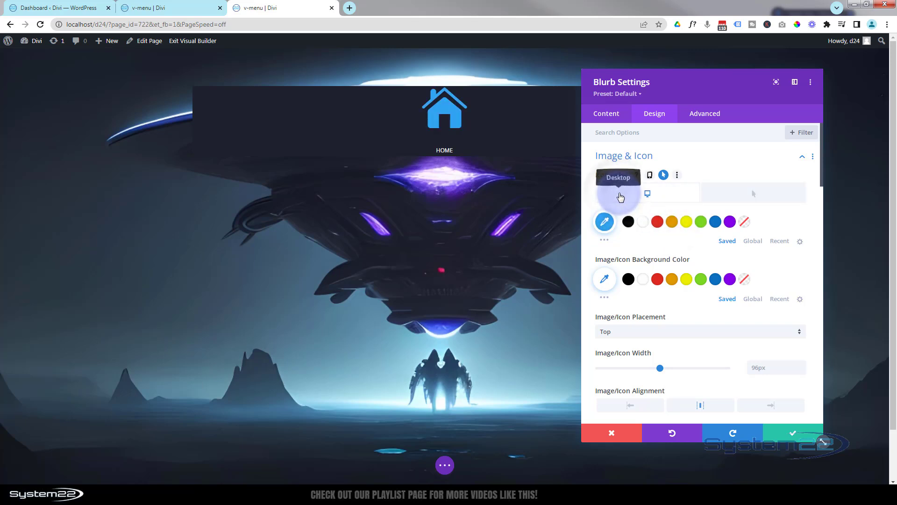
- Set the blurb's icon width to 25px
{"action": "scroll", "coordinate": [694, 210], "scroll_direction": "down", "scroll_amount": 2}
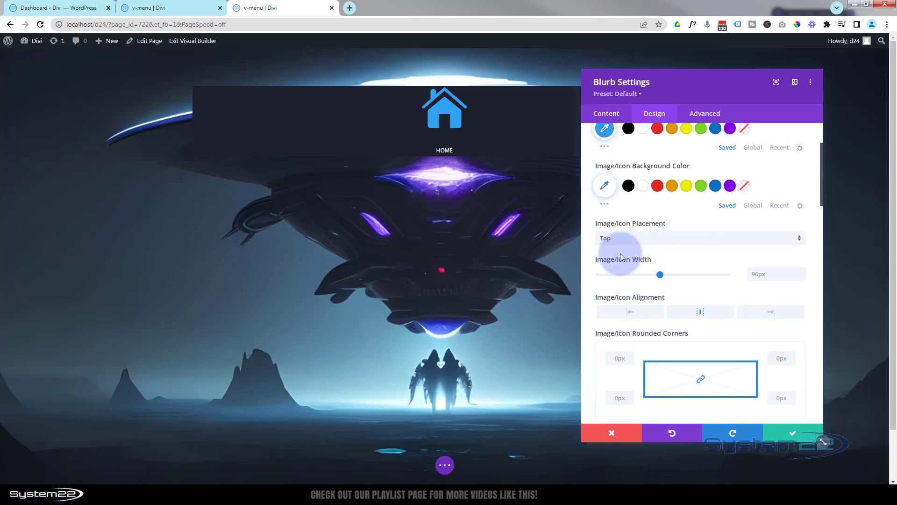
{"action": "scroll", "coordinate": [673, 246], "scroll_direction": "down", "scroll_amount": 1}
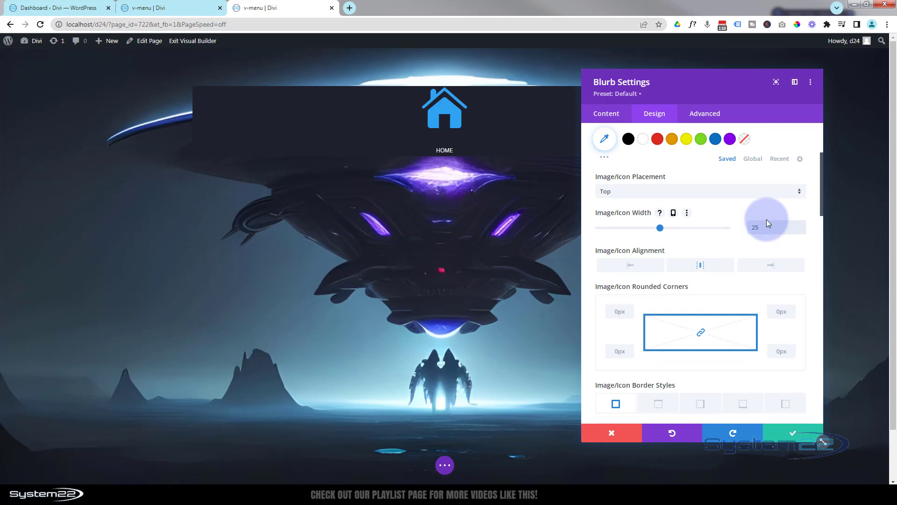
{"action": "type", "text": "px"}
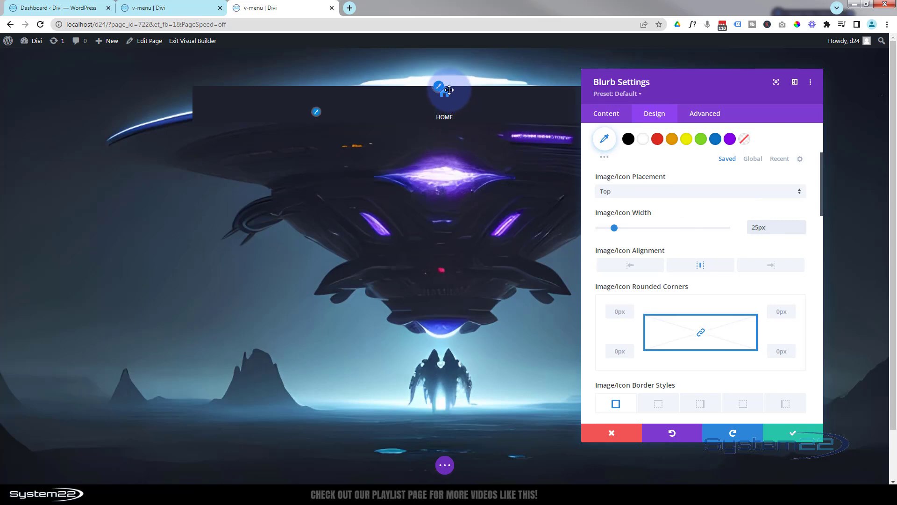
- Add the custom CSS "margin-bottom: -25px;" to the blurb's Blurb Image element
{"action": "left_click", "coordinate": [706, 117]}
{"action": "left_click", "coordinate": [688, 192]}
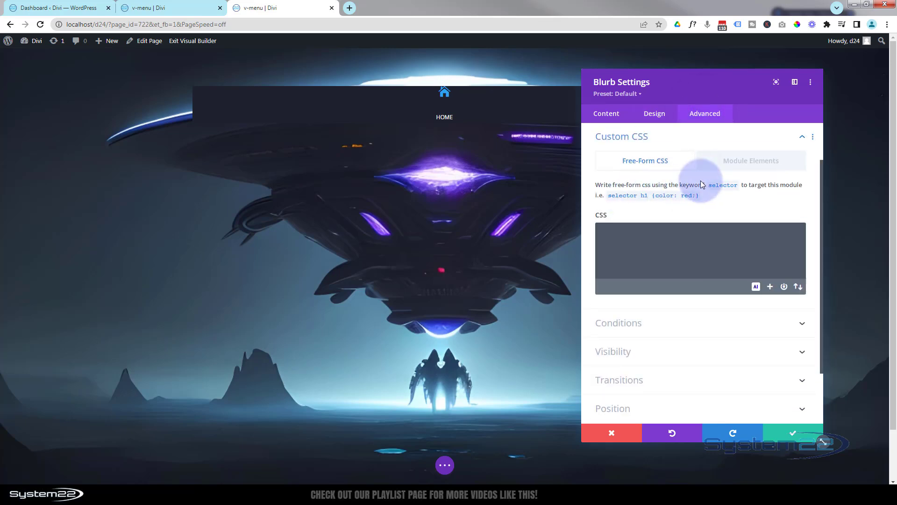
{"action": "left_click", "coordinate": [754, 163]}
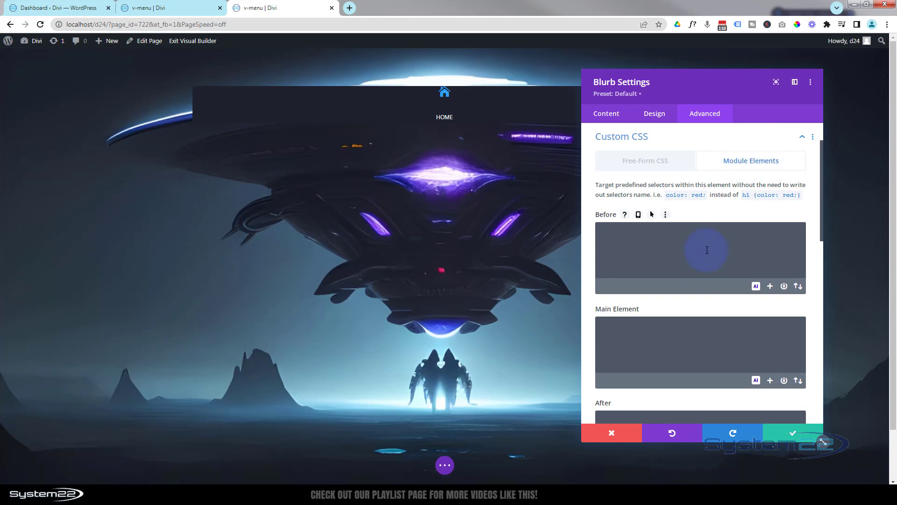
{"action": "scroll", "coordinate": [707, 250], "scroll_direction": "down", "scroll_amount": 6}
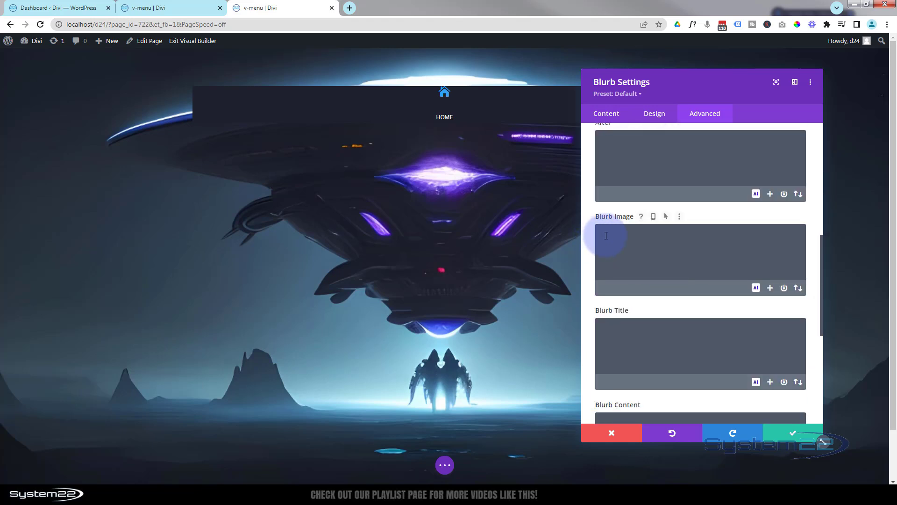
{"action": "left_click", "coordinate": [611, 235]}
{"action": "left_click", "coordinate": [651, 243]}
{"action": "type", "text": "margin"}
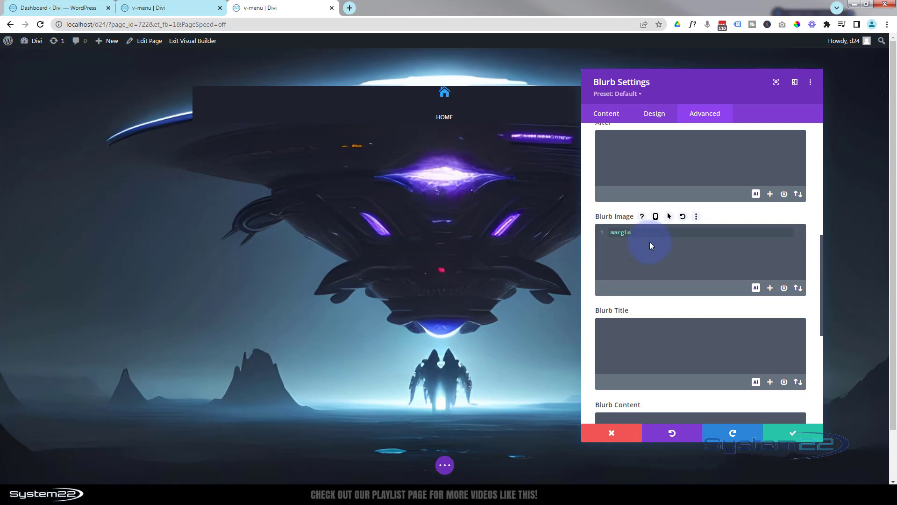
{"action": "type", "text": "-bottom"}
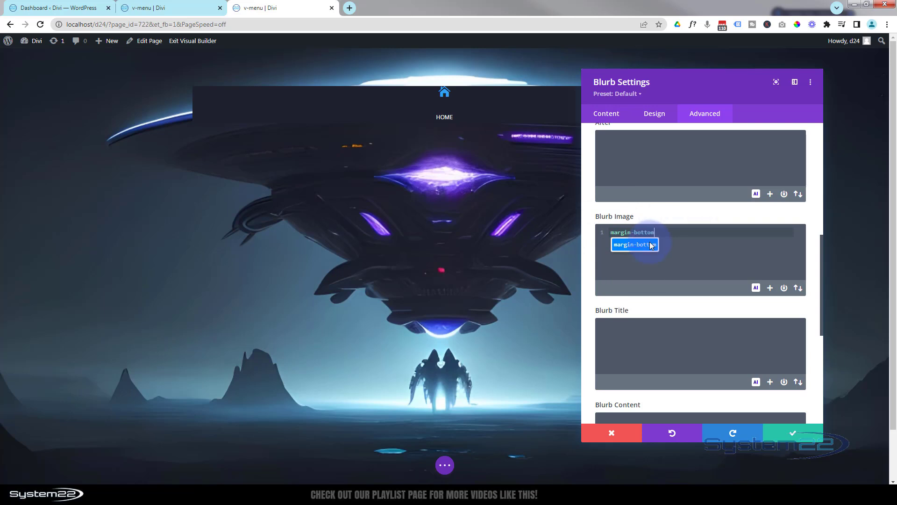
{"action": "type", "text": ": -25px"}
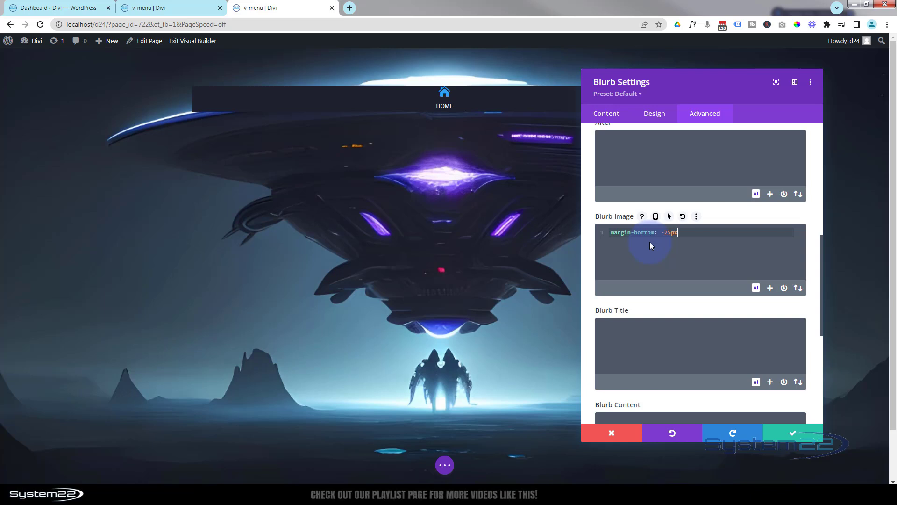
{"action": "type", "text": ";"}
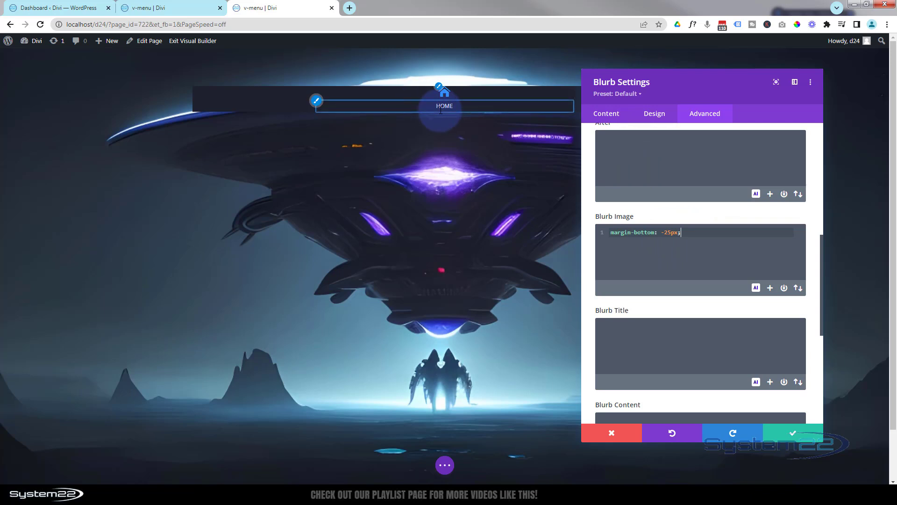
- Set the line height of the blurb's body text to 1.4em
{"action": "left_click", "coordinate": [317, 101]}
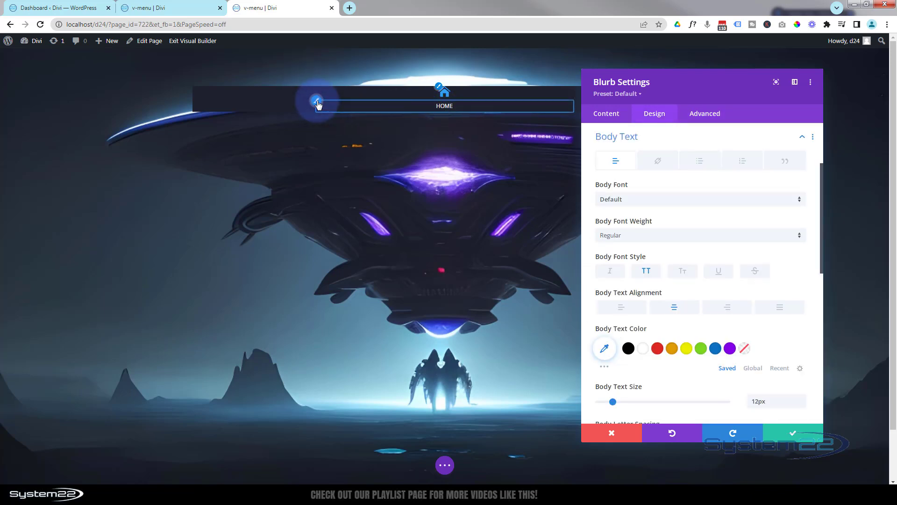
{"action": "scroll", "coordinate": [712, 210], "scroll_direction": "down", "scroll_amount": 5}
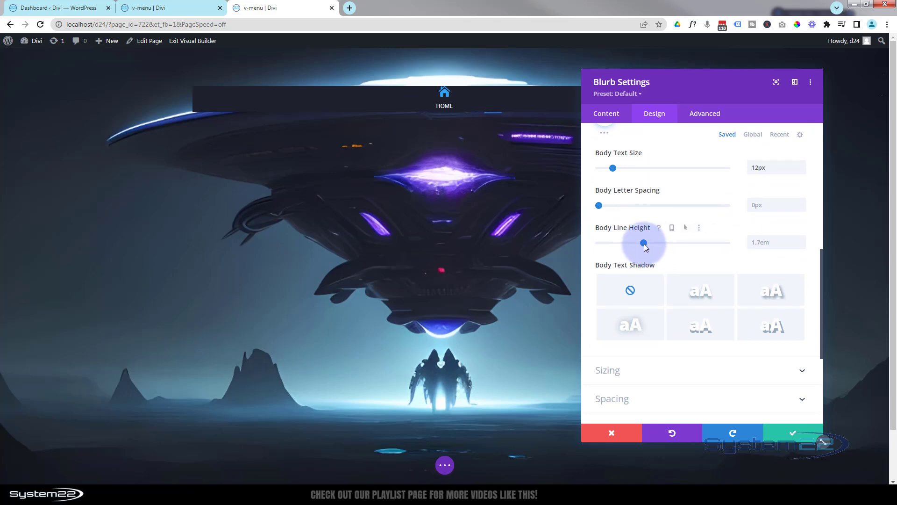
{"action": "left_click_drag", "start_coordinate": [644, 243], "coordinate": [628, 246]}
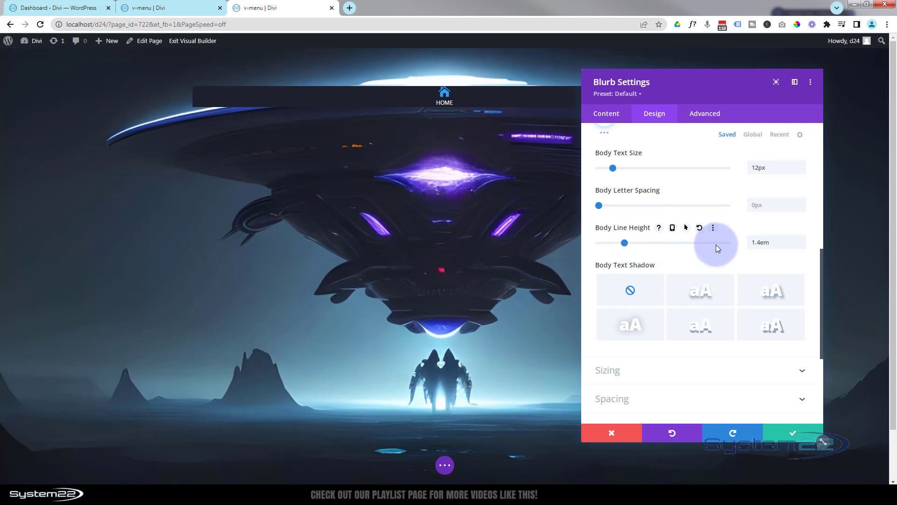
- Give the blurb linked top and bottom padding of 5px
{"action": "left_click_drag", "start_coordinate": [691, 90], "coordinate": [619, 185]}
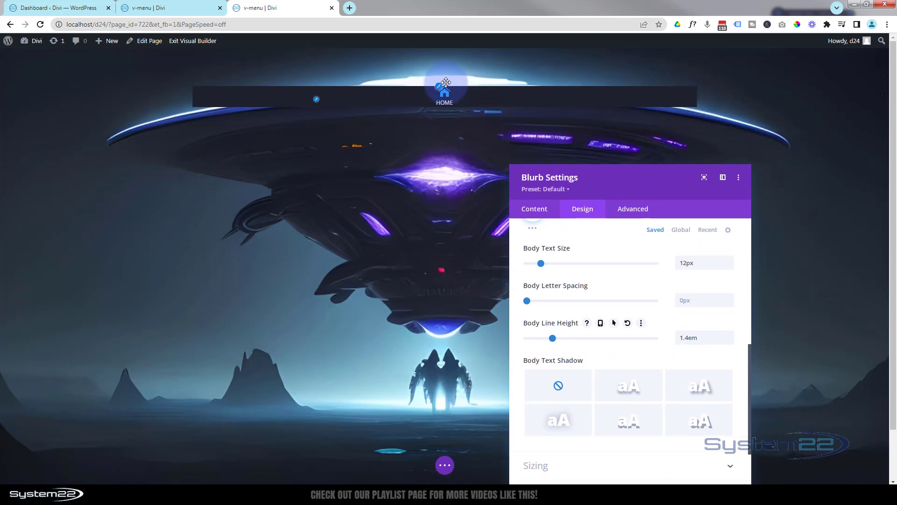
{"action": "mouse_move", "coordinate": [628, 263]}
{"action": "scroll", "coordinate": [627, 264], "scroll_direction": "down", "scroll_amount": 3}
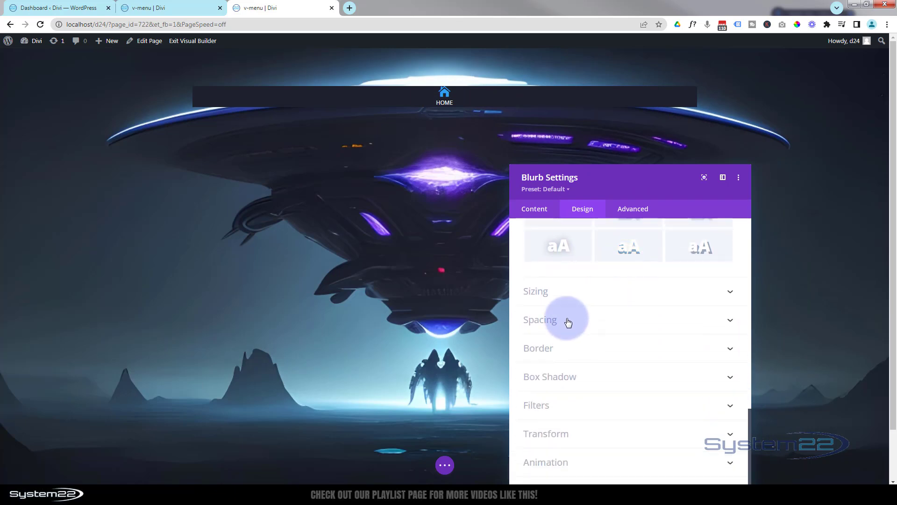
{"action": "left_click", "coordinate": [568, 322]}
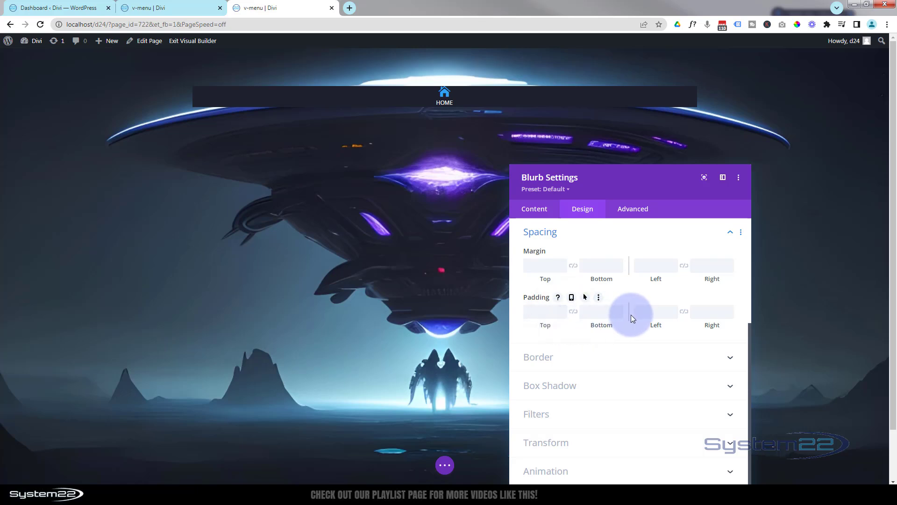
{"action": "left_click", "coordinate": [543, 309]}
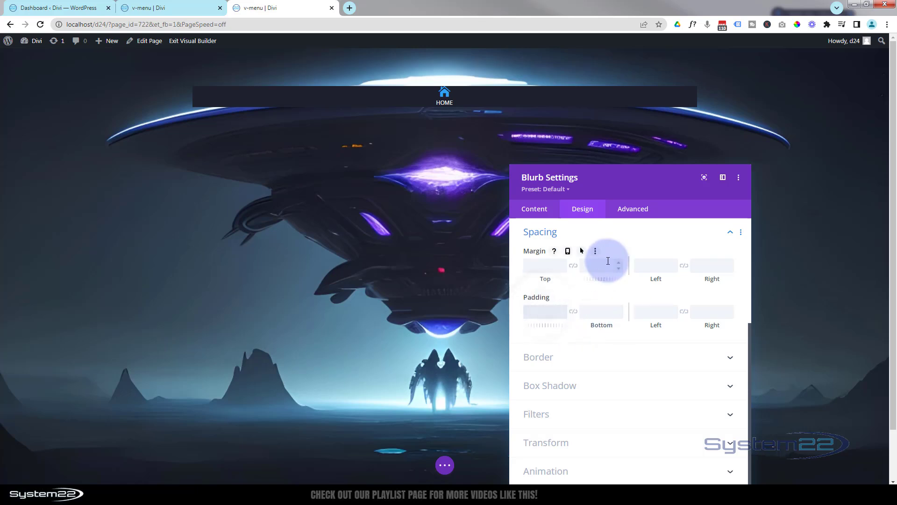
{"action": "left_click", "coordinate": [573, 312]}
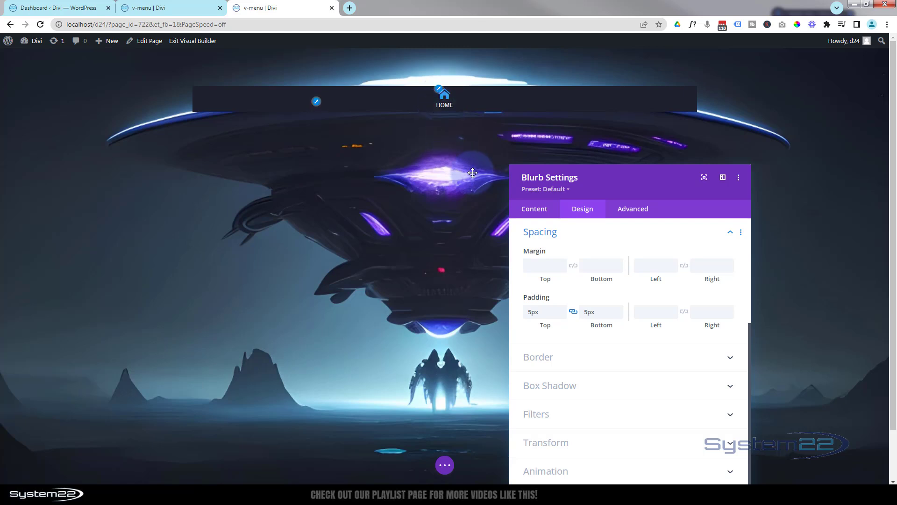
{"action": "left_click", "coordinate": [572, 233]}
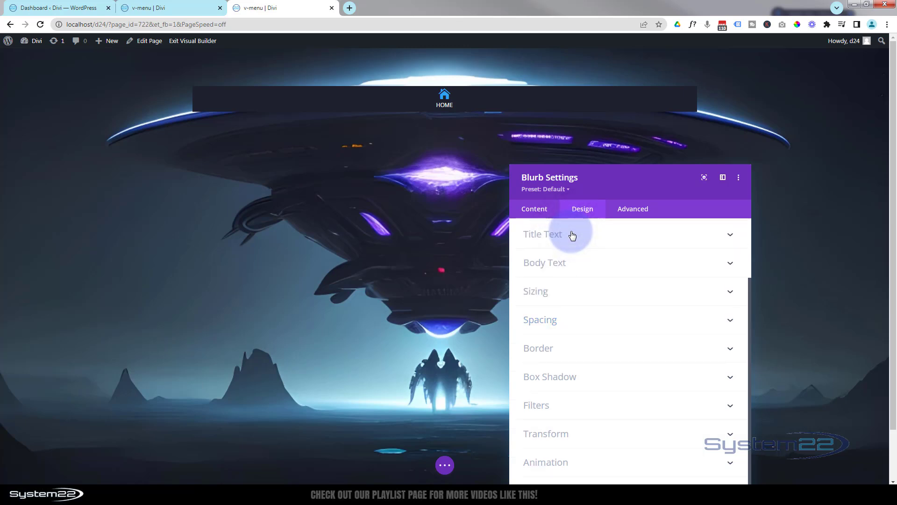
- Give the blurb a bottom border 1px wide in dark grey
{"action": "left_click", "coordinate": [581, 356]}
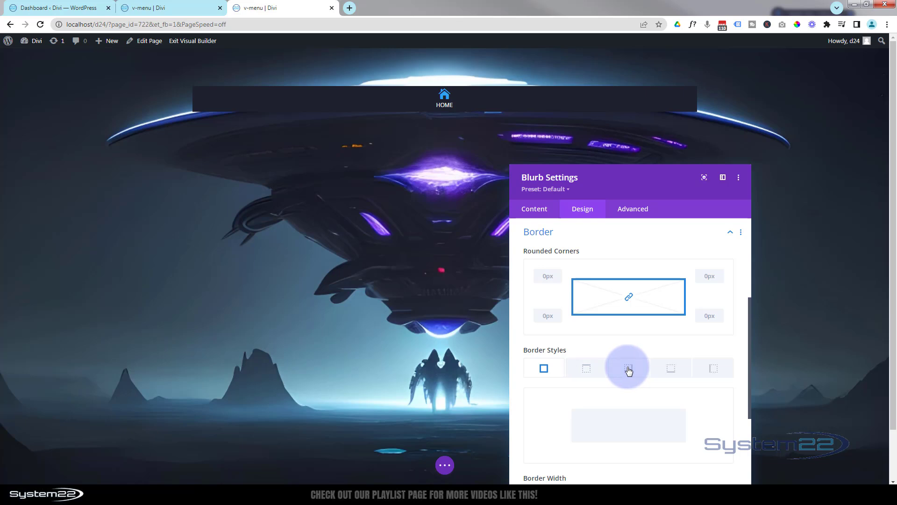
{"action": "left_click", "coordinate": [668, 366]}
{"action": "scroll", "coordinate": [660, 356], "scroll_direction": "down", "scroll_amount": 3}
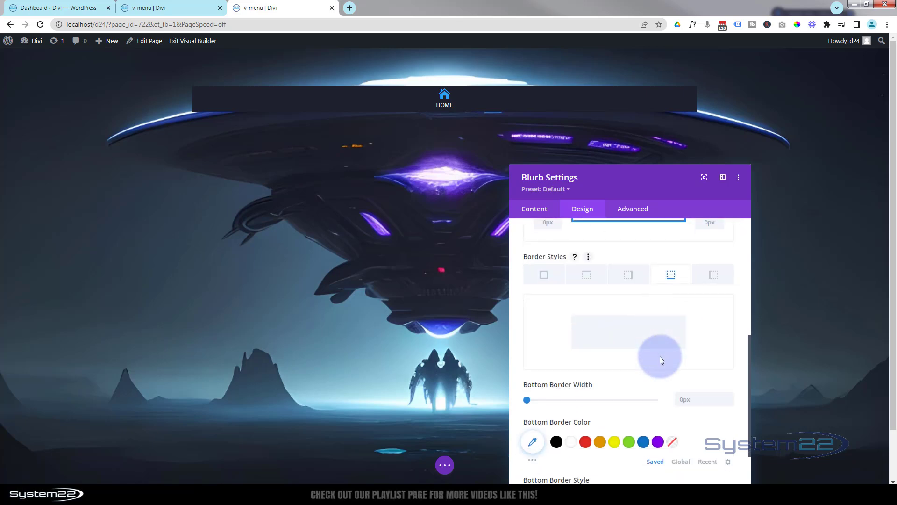
{"action": "left_click", "coordinate": [731, 353]}
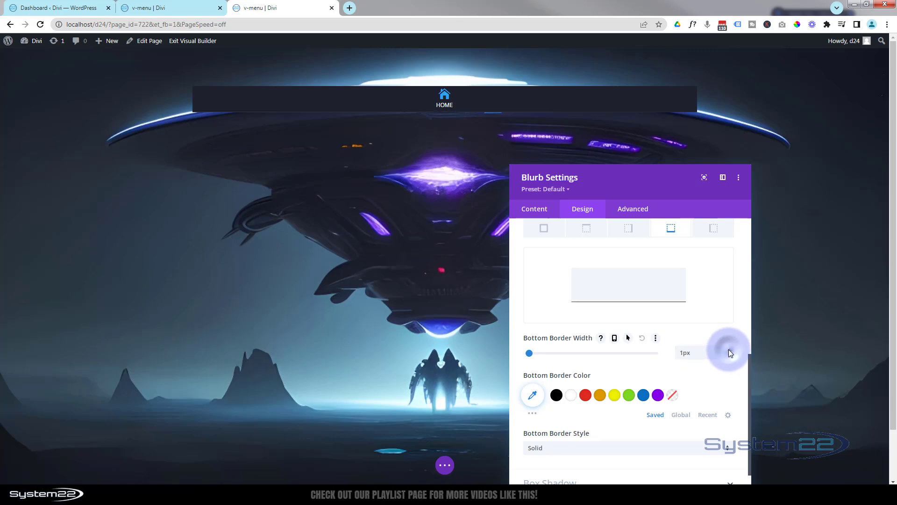
{"action": "left_click", "coordinate": [535, 417]}
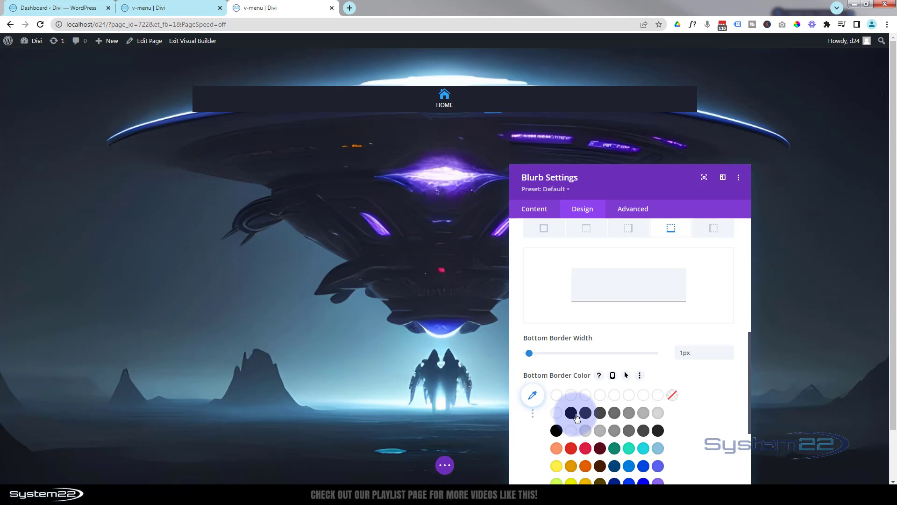
{"action": "left_click", "coordinate": [600, 413]}
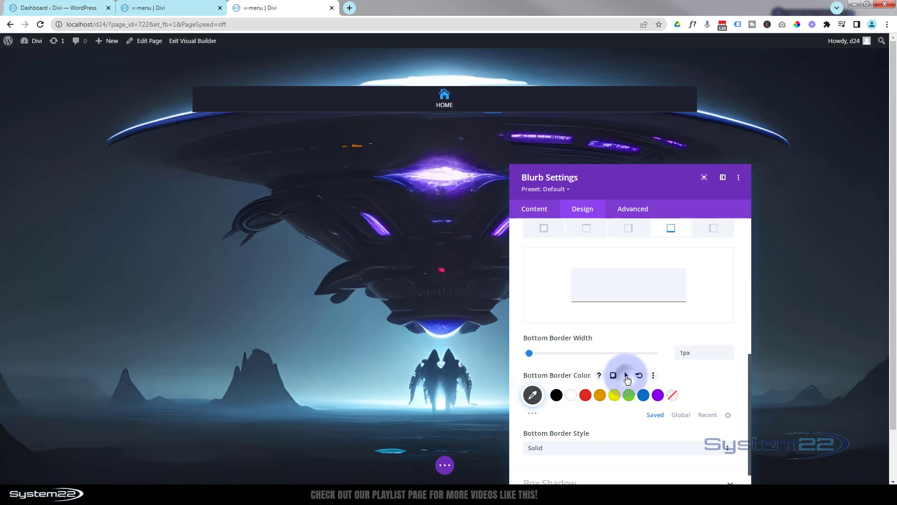
- Set the hover colour of the blurb's bottom border to orange #e09900
{"action": "left_click", "coordinate": [626, 376]}
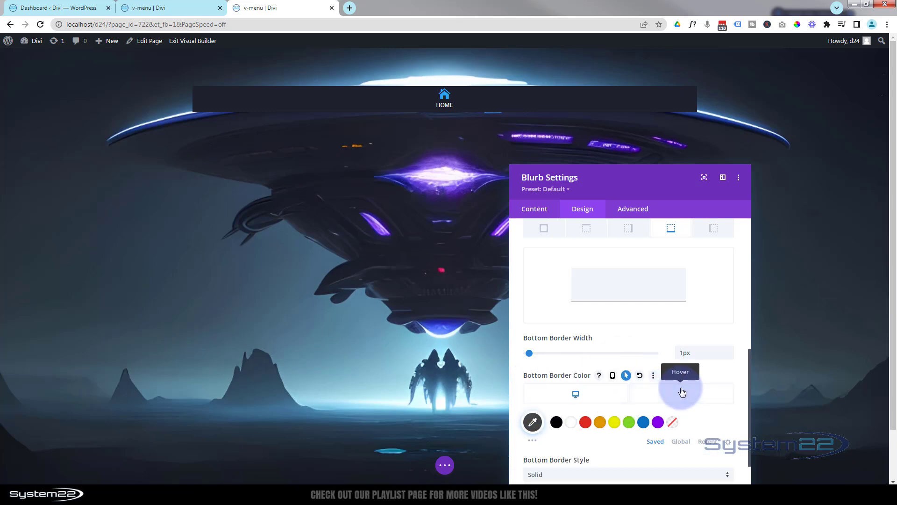
{"action": "left_click", "coordinate": [683, 391]}
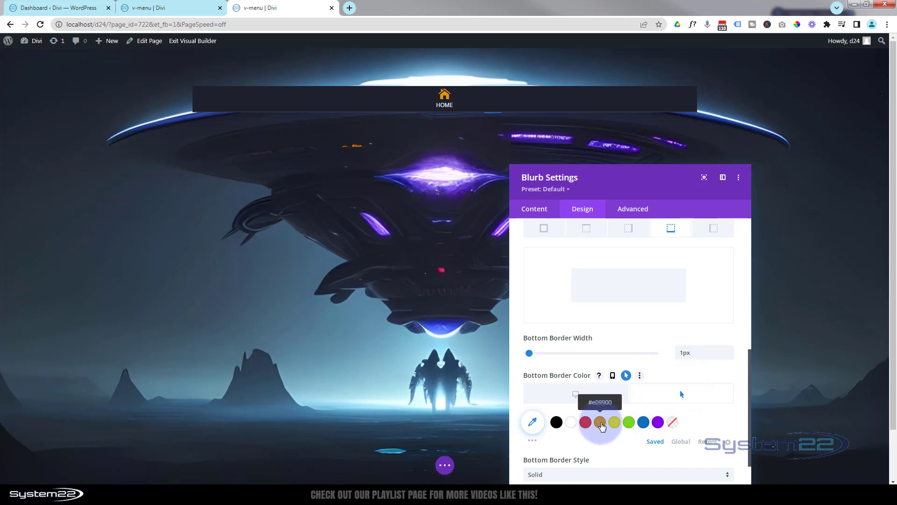
{"action": "left_click", "coordinate": [601, 423]}
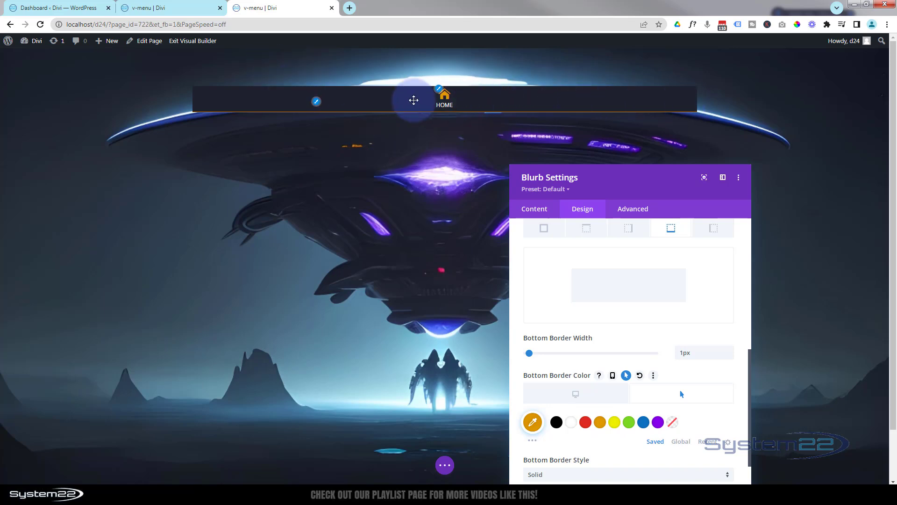
{"action": "scroll", "coordinate": [609, 285], "scroll_direction": "up", "scroll_amount": 1}
{"action": "scroll", "coordinate": [607, 282], "scroll_direction": "up", "scroll_amount": 5}
{"action": "left_click", "coordinate": [575, 377]}
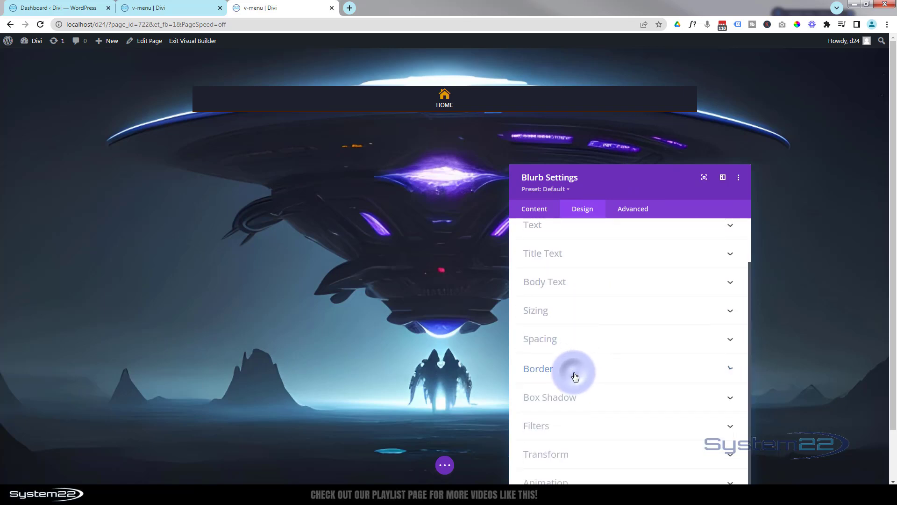
- Set the blurb module's width to 80px in its sizing options
{"action": "left_click", "coordinate": [579, 314]}
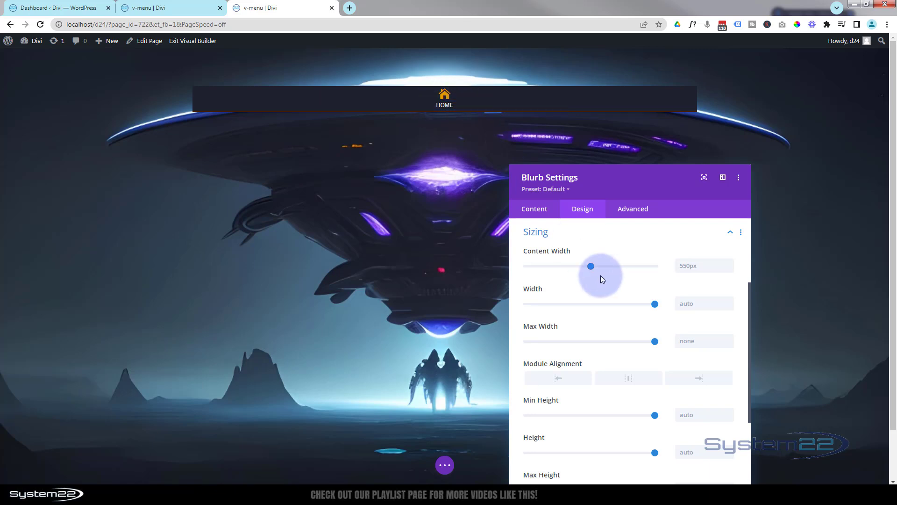
{"action": "scroll", "coordinate": [601, 276], "scroll_direction": "down", "scroll_amount": 2}
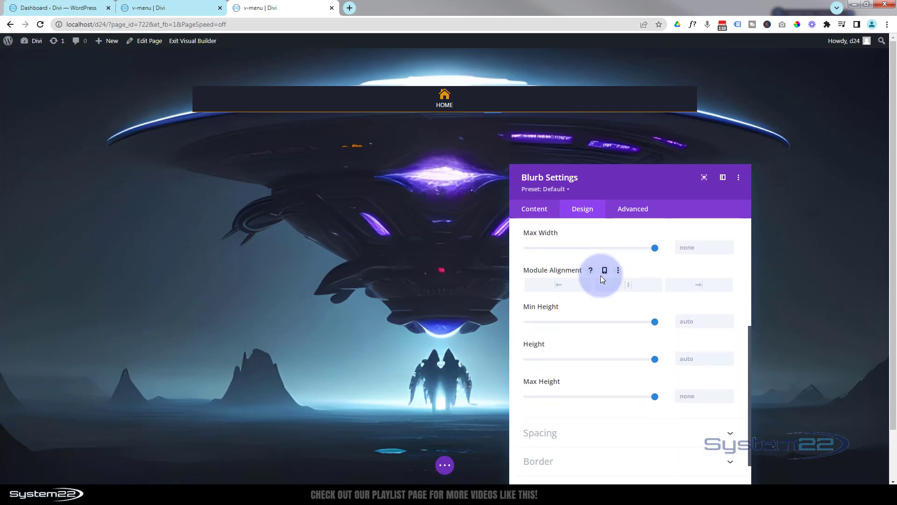
{"action": "scroll", "coordinate": [545, 326], "scroll_direction": "up", "scroll_amount": 2}
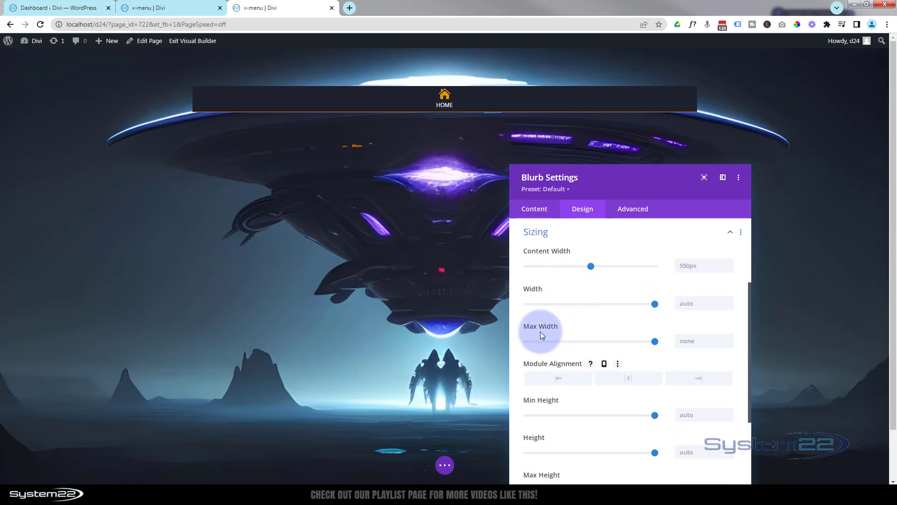
{"action": "left_click", "coordinate": [684, 303]}
{"action": "type", "text": "8"}
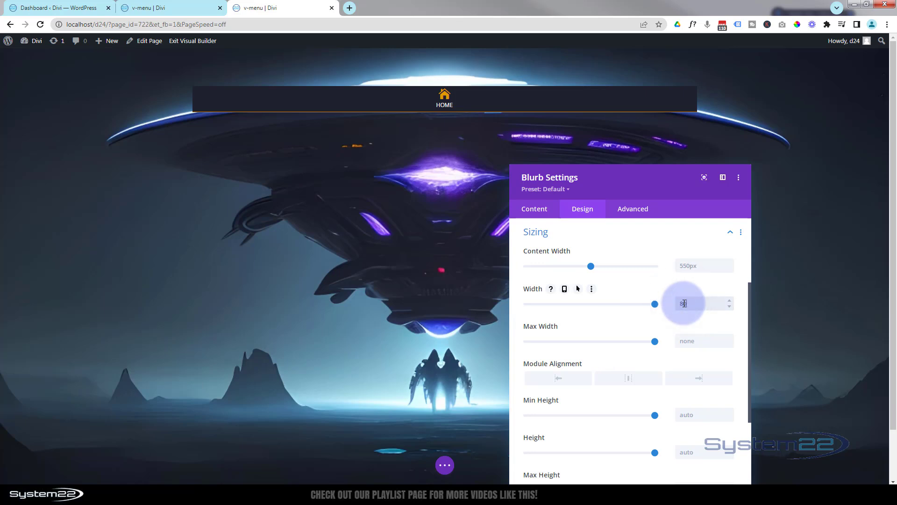
{"action": "type", "text": "0%"}
{"action": "key", "text": "BackSpace"}
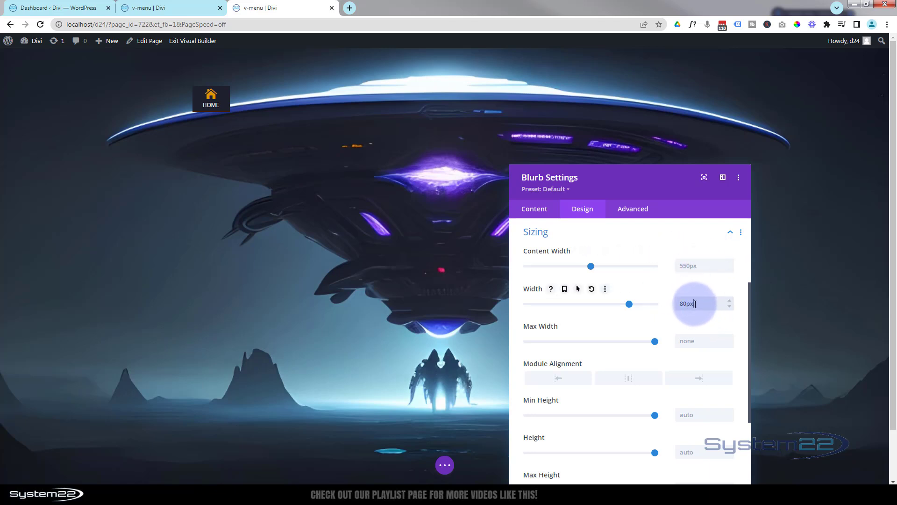
{"action": "left_click_drag", "start_coordinate": [687, 303], "coordinate": [749, 303]}
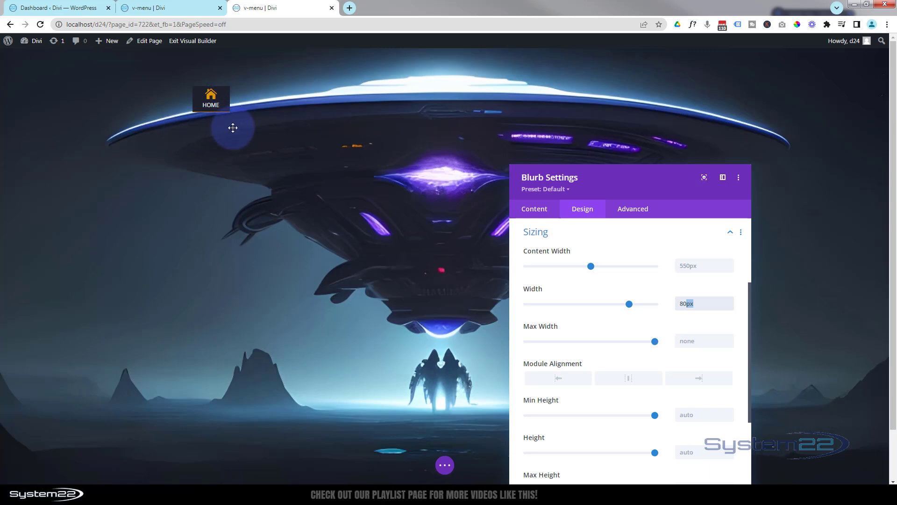
- Save the blurb settings and switch the page builder to wireframe view
{"action": "left_click_drag", "start_coordinate": [622, 189], "coordinate": [534, 90]}
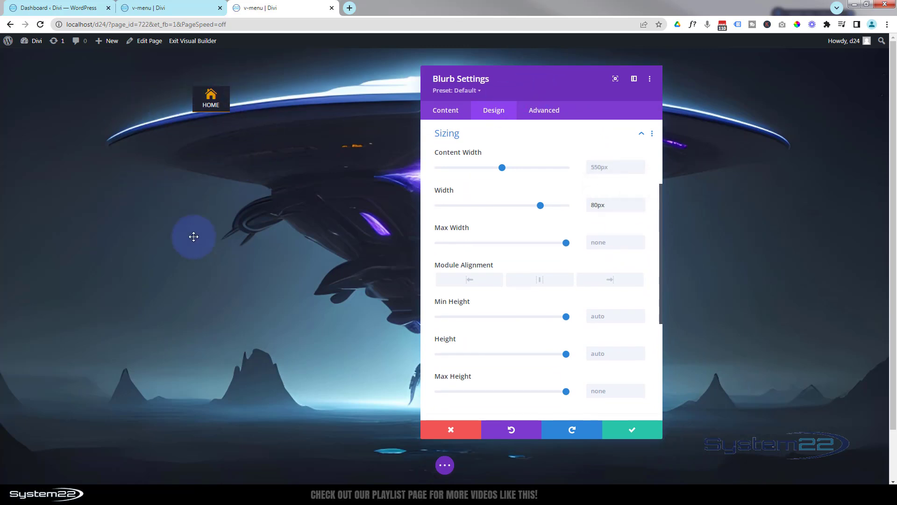
{"action": "left_click", "coordinate": [638, 431]}
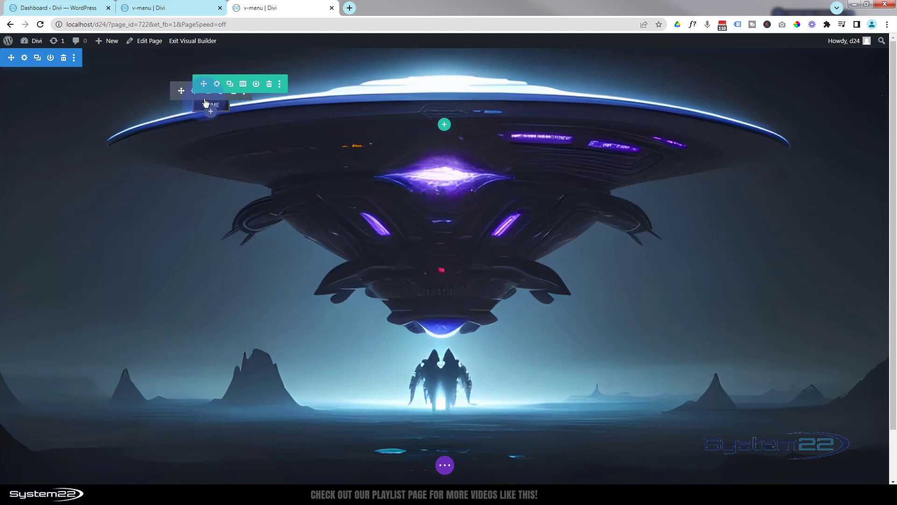
{"action": "left_click", "coordinate": [450, 468]}
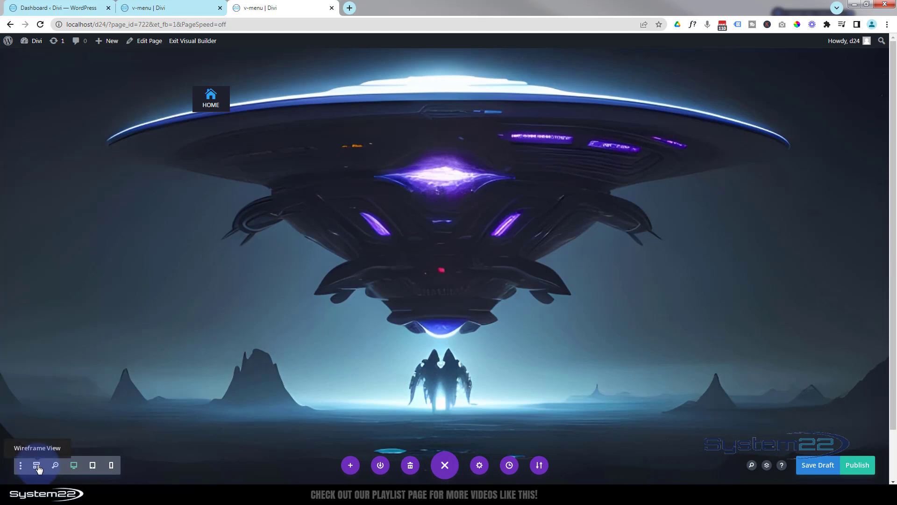
{"action": "left_click", "coordinate": [37, 465]}
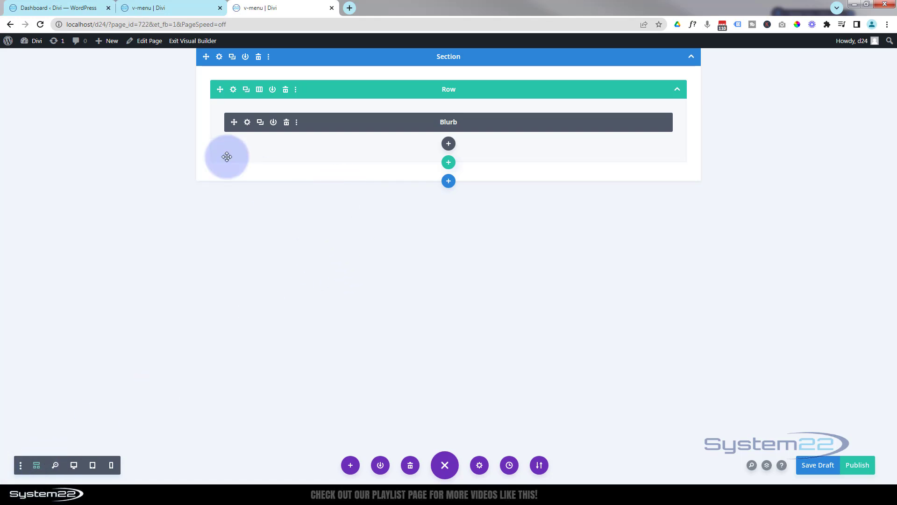
- Set the blurb module's admin label to Home and save its settings
{"action": "left_click", "coordinate": [247, 123]}
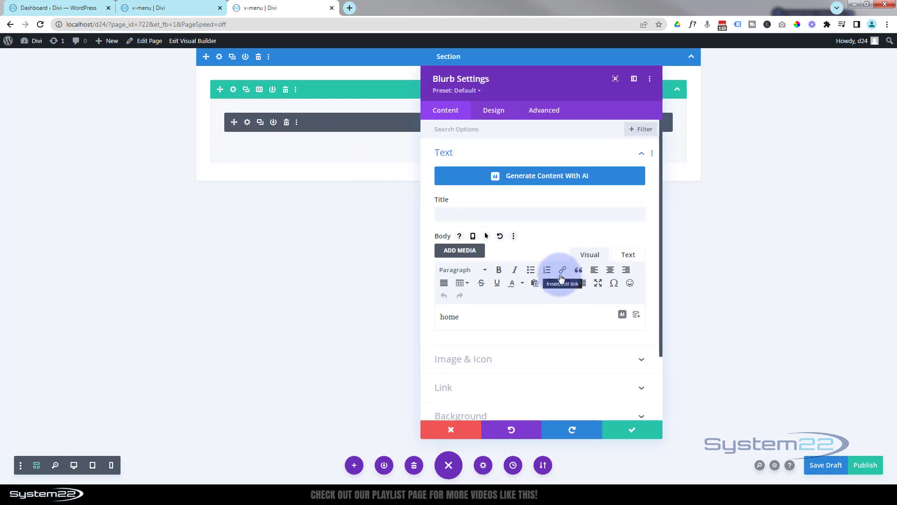
{"action": "scroll", "coordinate": [561, 277], "scroll_direction": "down", "scroll_amount": 2}
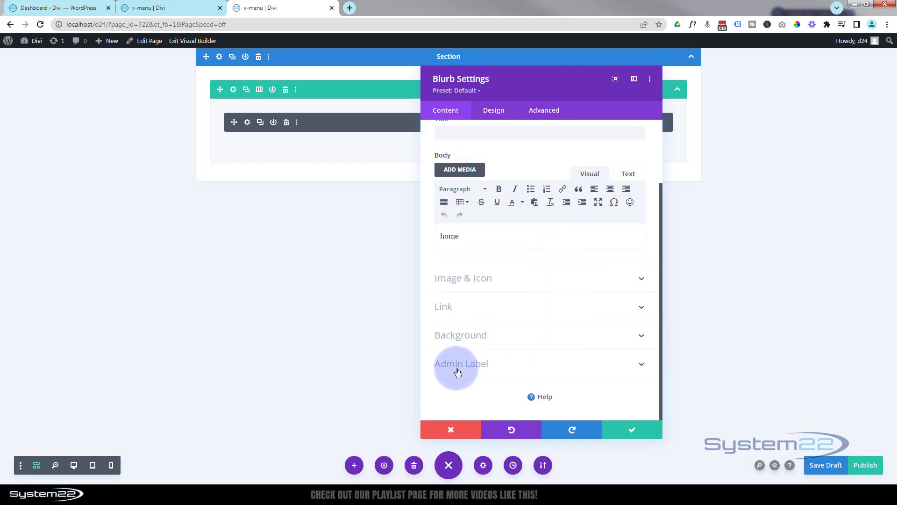
{"action": "left_click", "coordinate": [484, 370]}
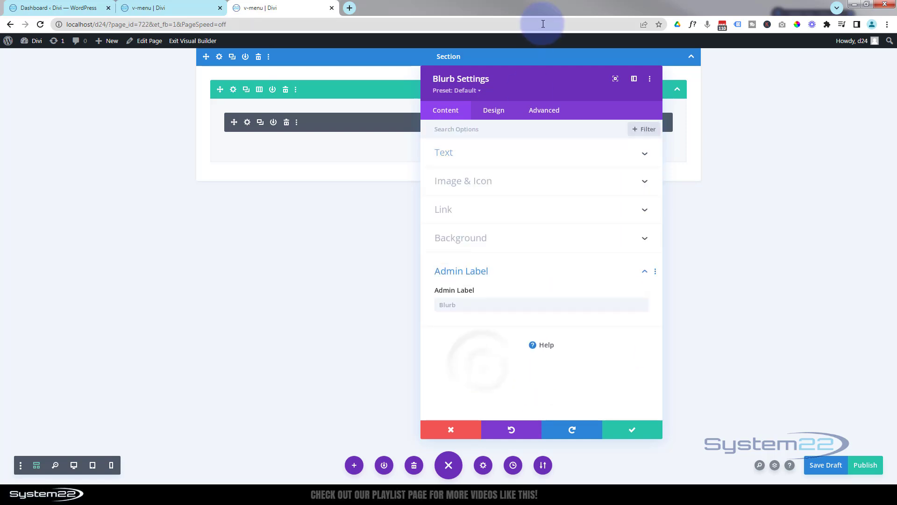
{"action": "left_click_drag", "start_coordinate": [531, 84], "coordinate": [623, 80]}
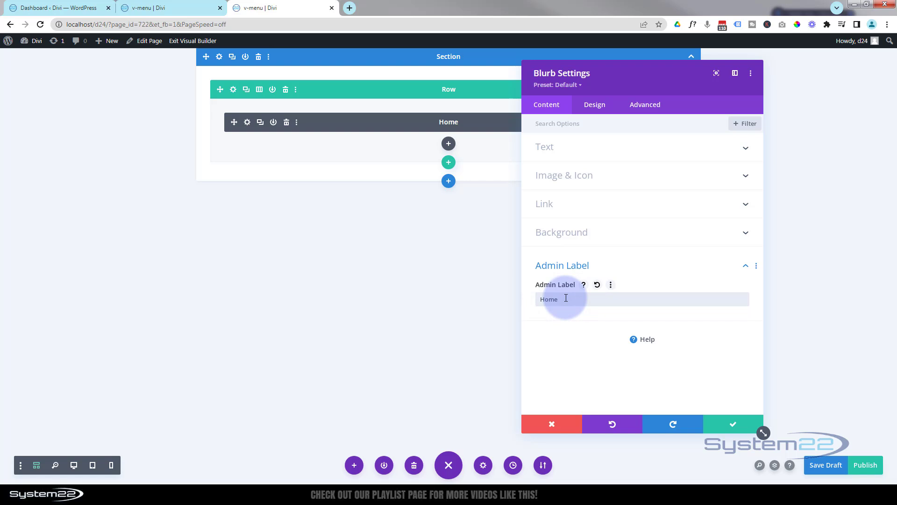
{"action": "left_click", "coordinate": [741, 431]}
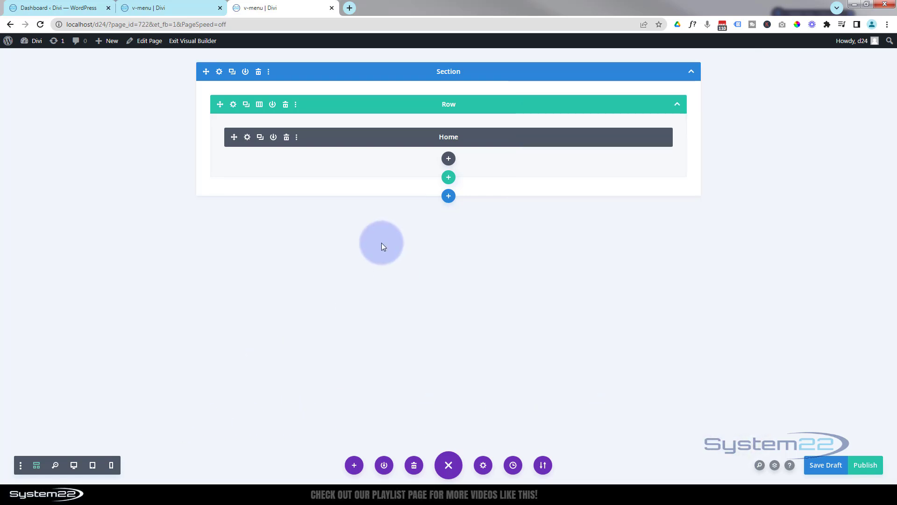
- Duplicate the Home blurb five times and switch the builder to desktop view
{"action": "left_click", "coordinate": [260, 137]}
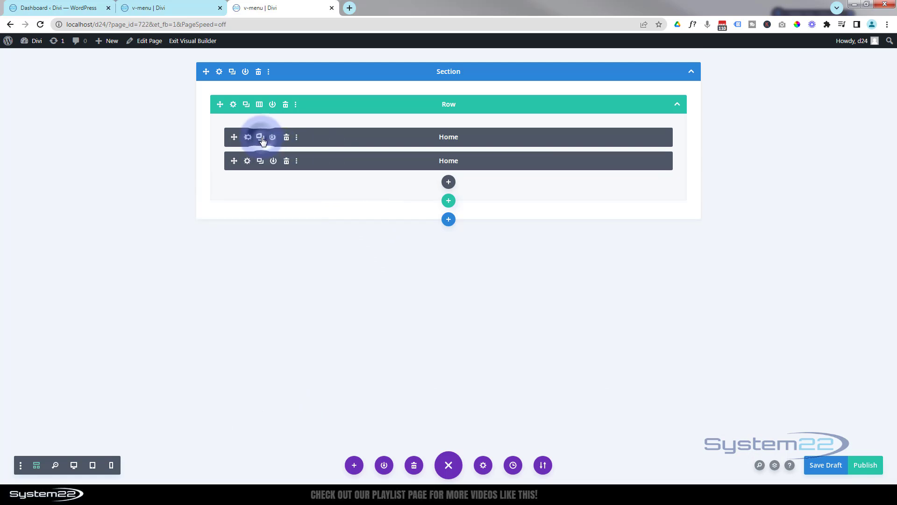
{"action": "left_click", "coordinate": [260, 138]}
{"action": "left_click", "coordinate": [260, 137]}
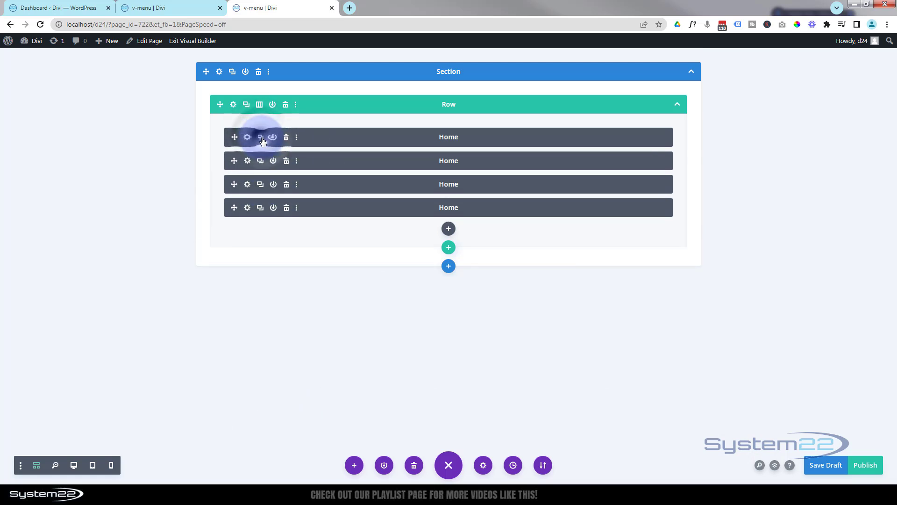
{"action": "left_click", "coordinate": [260, 137]}
{"action": "left_click", "coordinate": [260, 138]}
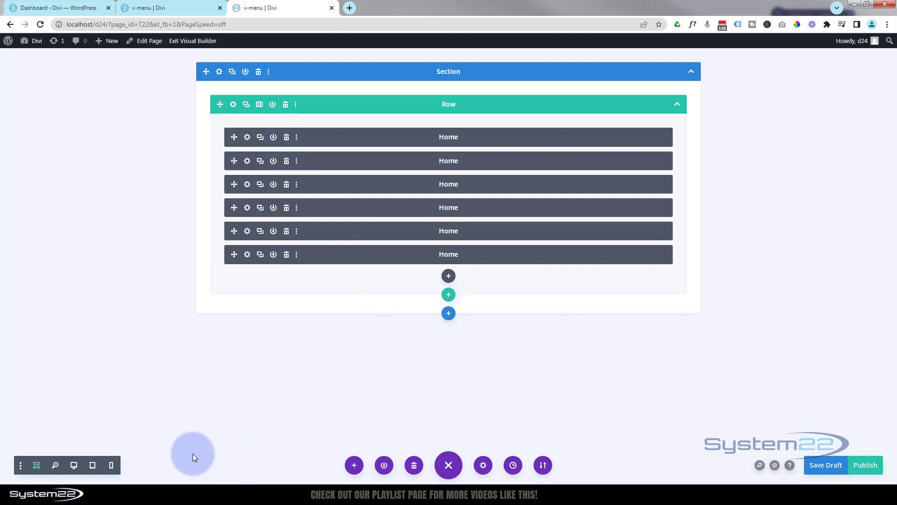
{"action": "left_click", "coordinate": [75, 466]}
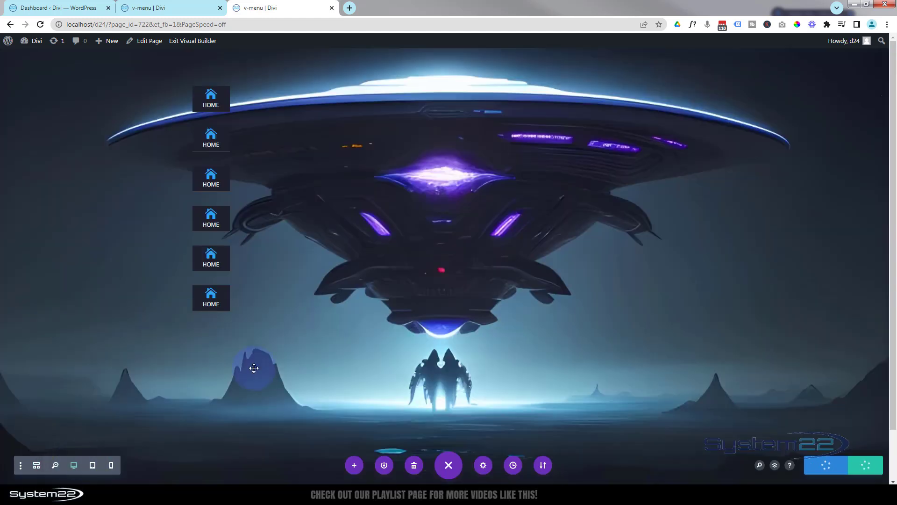
- Enable a custom gutter width for the row, set it to 1 and save the row settings
{"action": "mouse_move", "coordinate": [426, 198]}
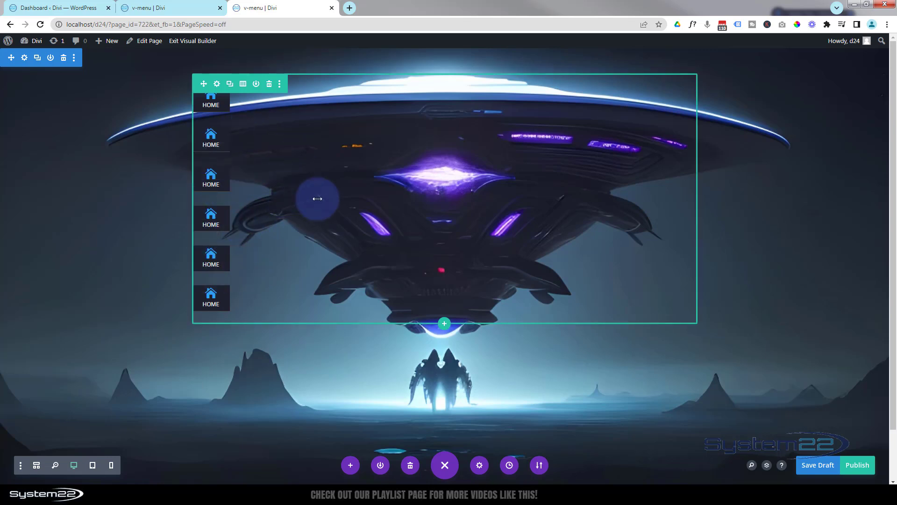
{"action": "left_click", "coordinate": [217, 85]}
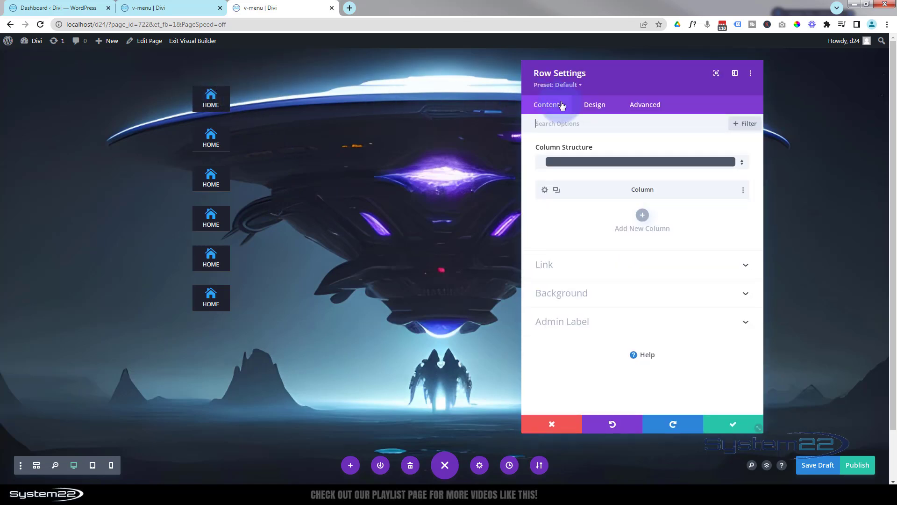
{"action": "left_click", "coordinate": [600, 108]}
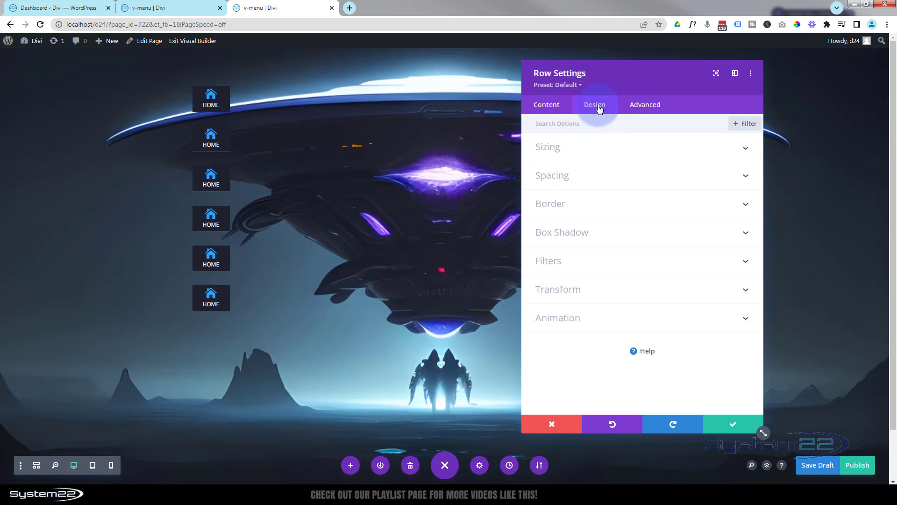
{"action": "left_click", "coordinate": [613, 154]}
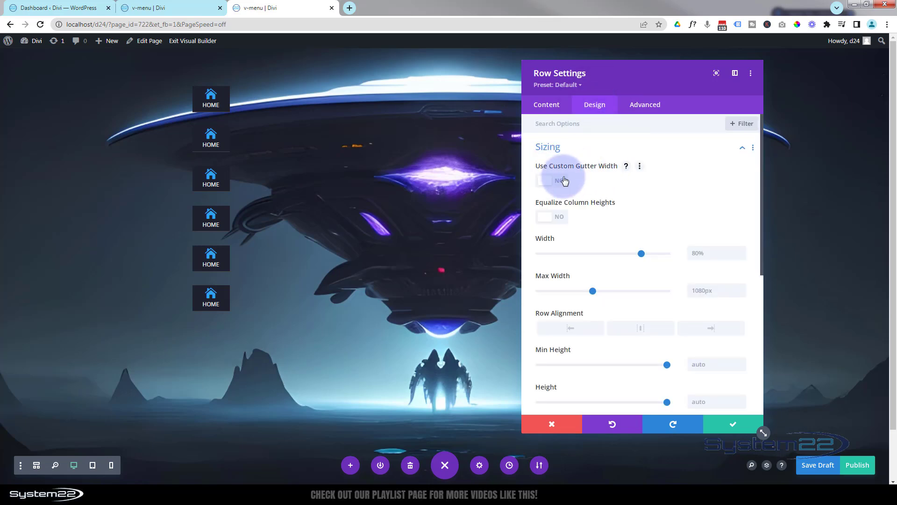
{"action": "left_click", "coordinate": [551, 185]}
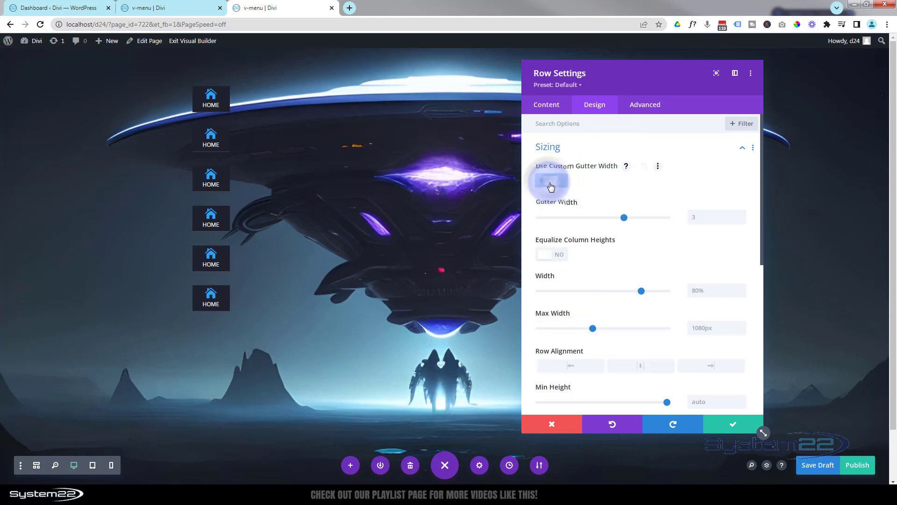
{"action": "left_click", "coordinate": [624, 217]}
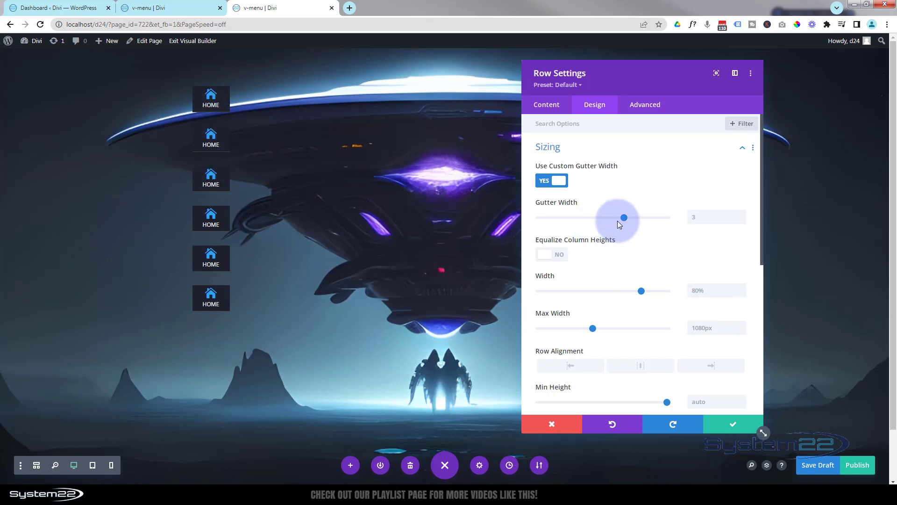
{"action": "left_click_drag", "start_coordinate": [624, 217], "coordinate": [531, 218]}
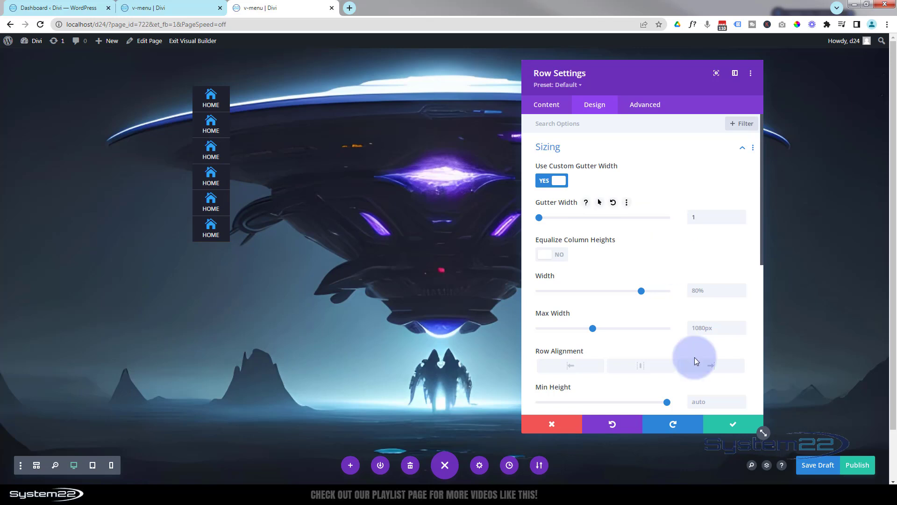
{"action": "left_click", "coordinate": [733, 424]}
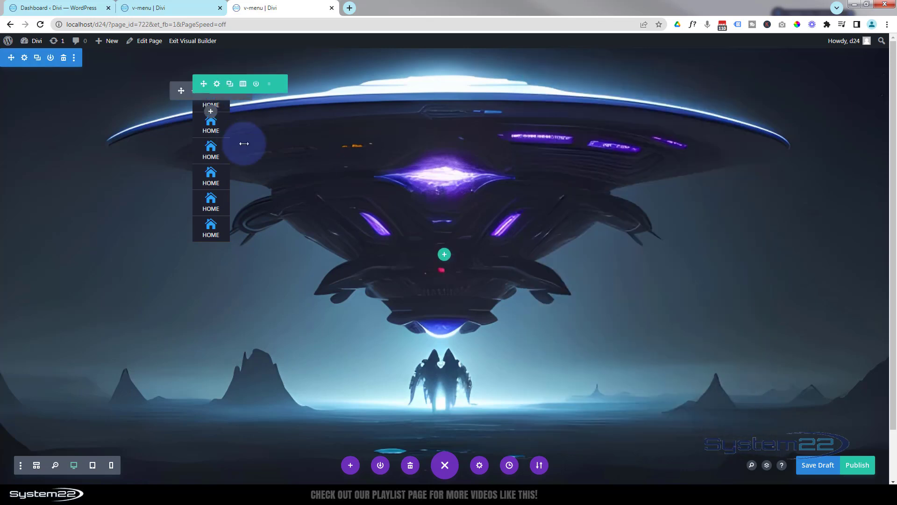
- Replace the body text of the second blurb with "about"
{"action": "mouse_move", "coordinate": [205, 123]}
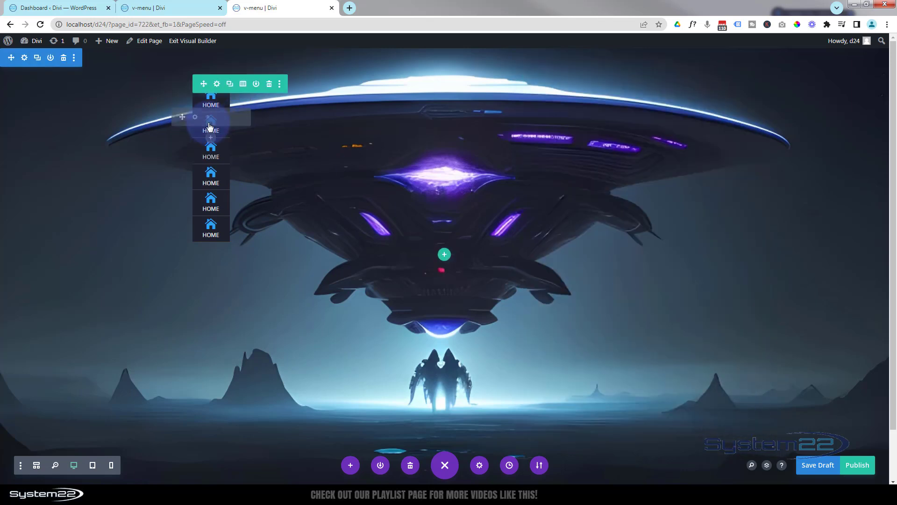
{"action": "left_click", "coordinate": [195, 118]}
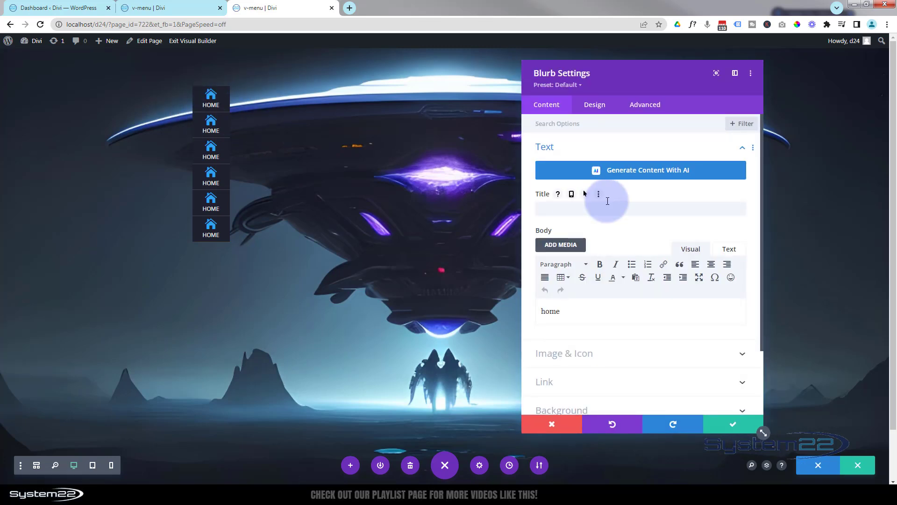
{"action": "left_click_drag", "start_coordinate": [561, 311], "coordinate": [542, 312]}
{"action": "type", "text": "about"}
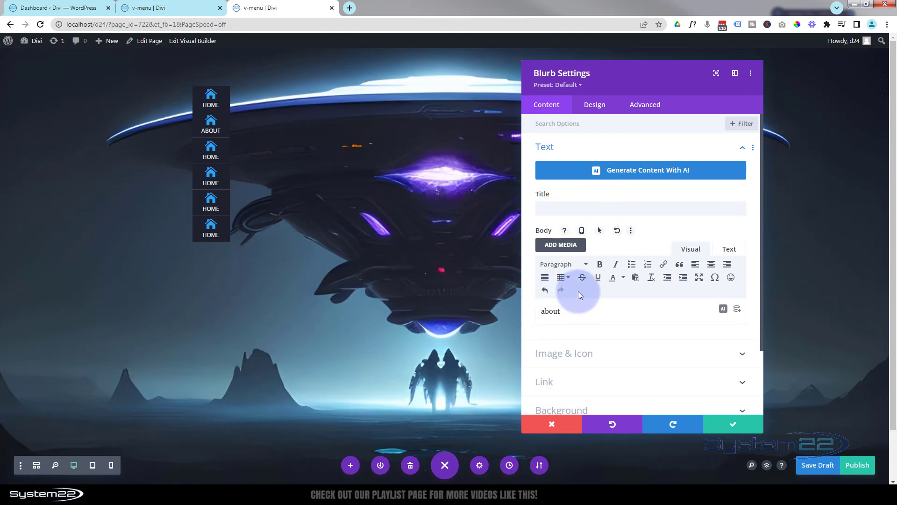
- Search the icons for "person" and give the About blurb the solid icon of a group of three people
{"action": "left_click", "coordinate": [602, 354]}
{"action": "left_click", "coordinate": [570, 201]}
{"action": "type", "text": "person"}
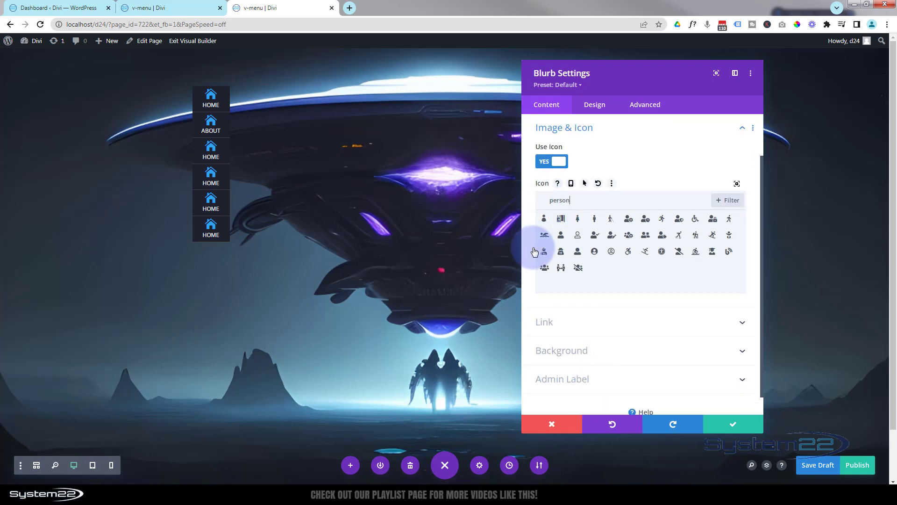
{"action": "left_click", "coordinate": [545, 268]}
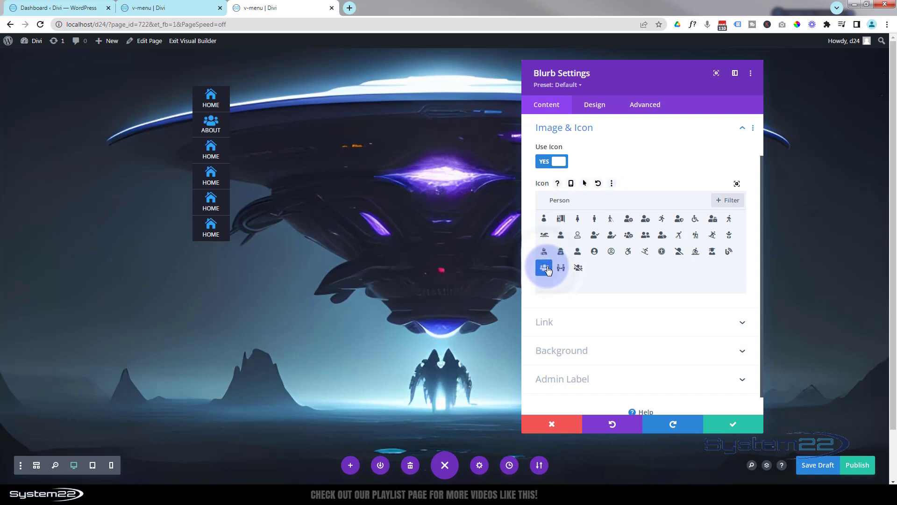
- Set the About blurb's module link URL to #about and save the blurb settings
{"action": "scroll", "coordinate": [612, 162], "scroll_direction": "down", "scroll_amount": 1}
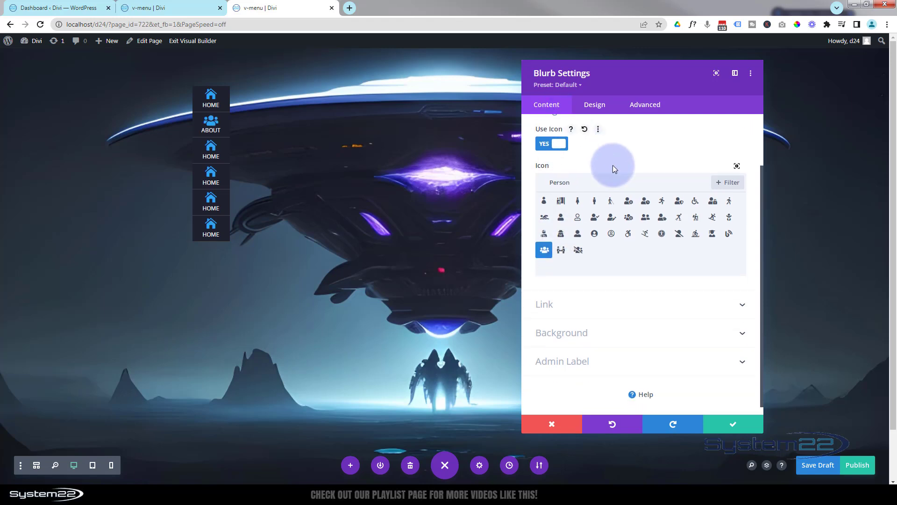
{"action": "left_click", "coordinate": [603, 301]}
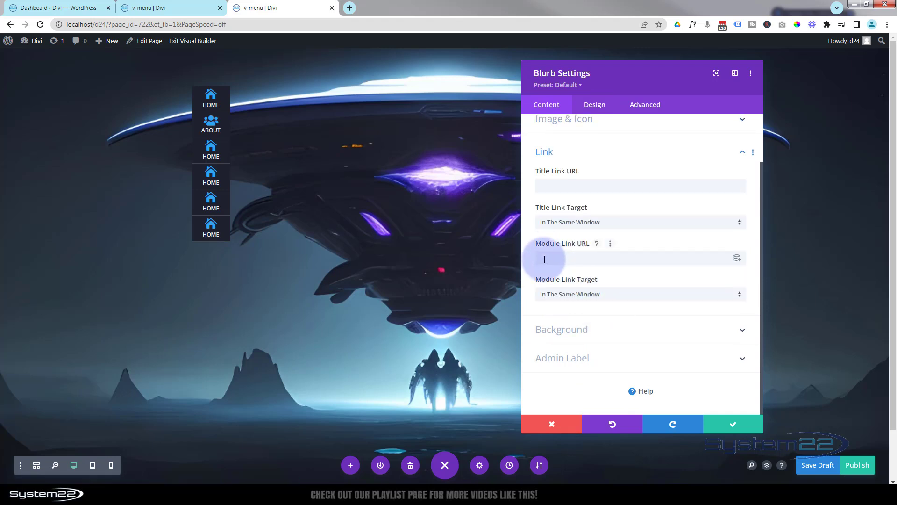
{"action": "left_click", "coordinate": [553, 183]}
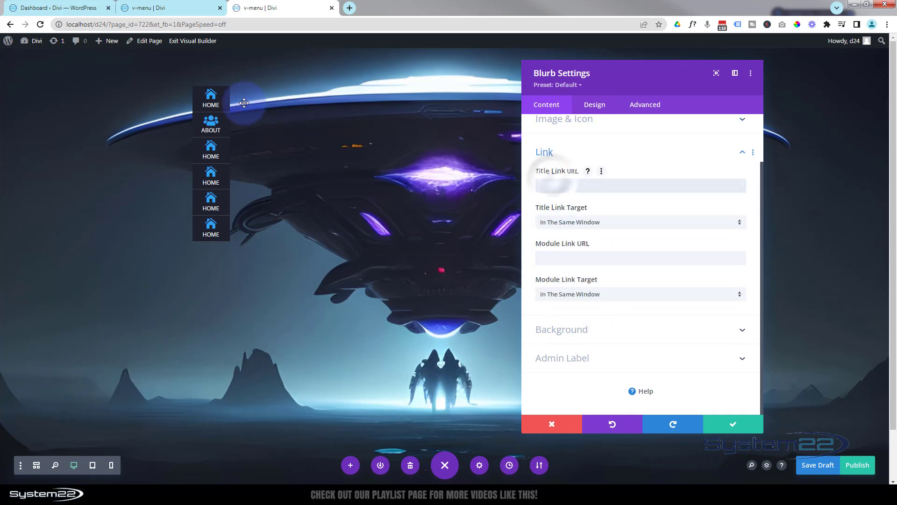
{"action": "left_click", "coordinate": [552, 257]}
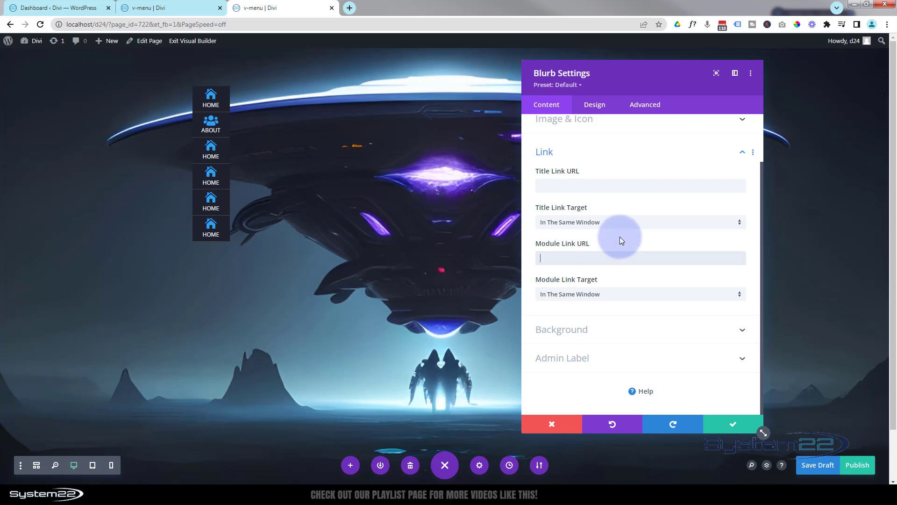
{"action": "type", "text": "#about"}
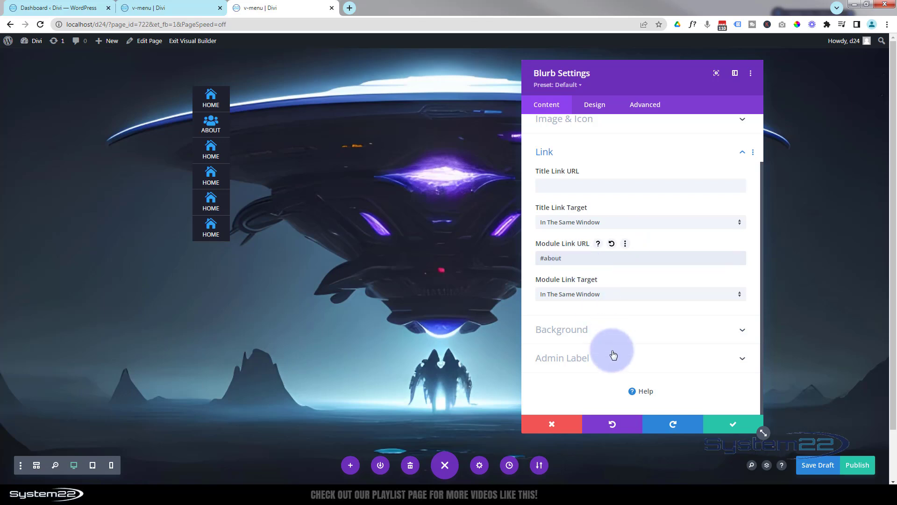
{"action": "left_click", "coordinate": [724, 423]}
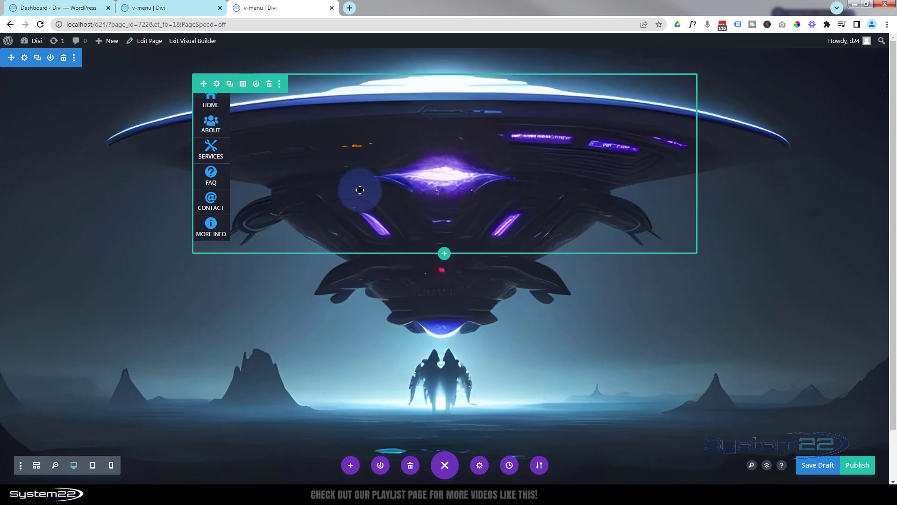
- Set the background colour of the row holding the menu blurbs to #1f212d
{"action": "left_click", "coordinate": [217, 85]}
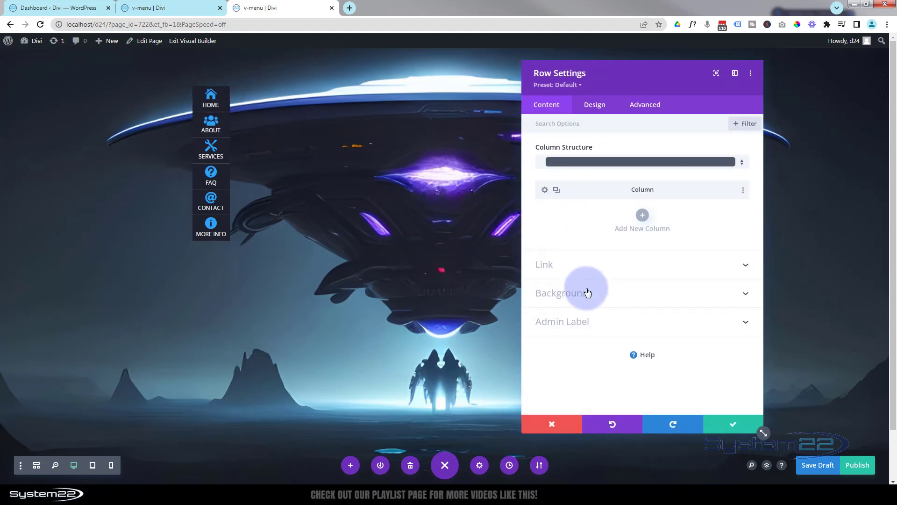
{"action": "left_click", "coordinate": [592, 298]}
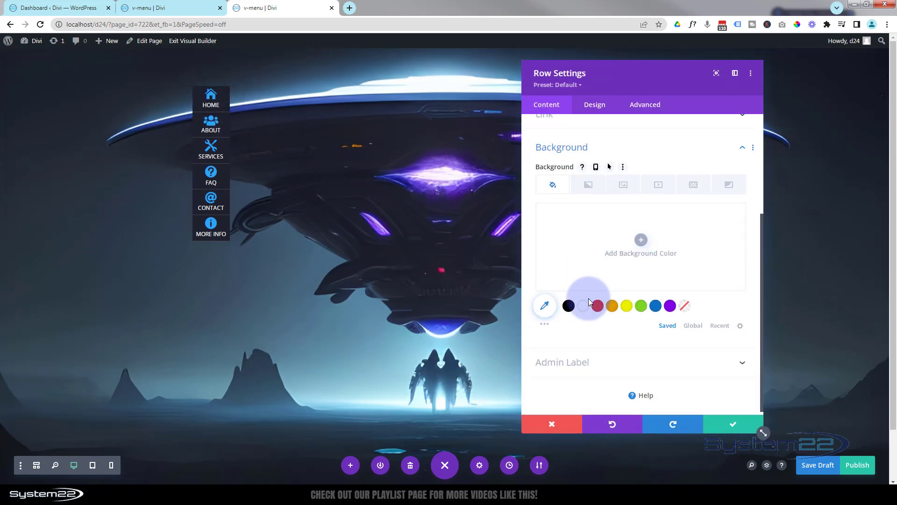
{"action": "left_click", "coordinate": [570, 306]}
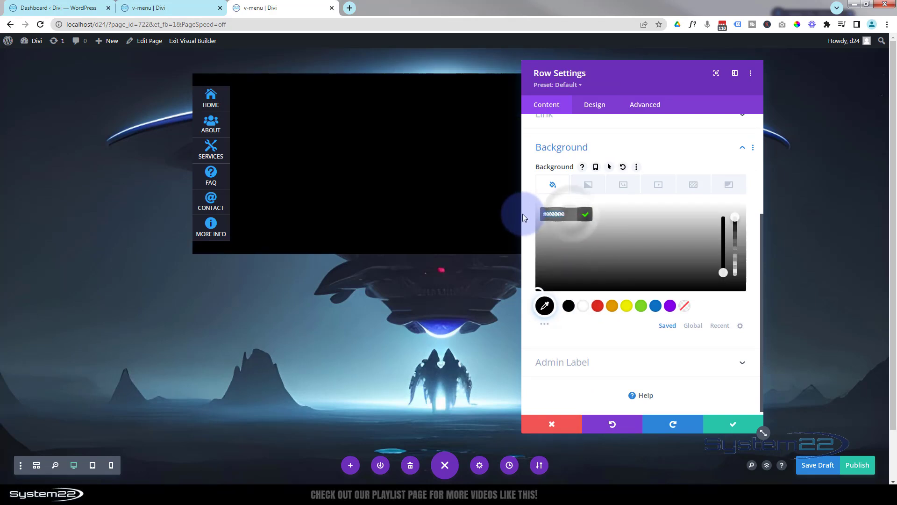
{"action": "type", "text": "#1f212d"}
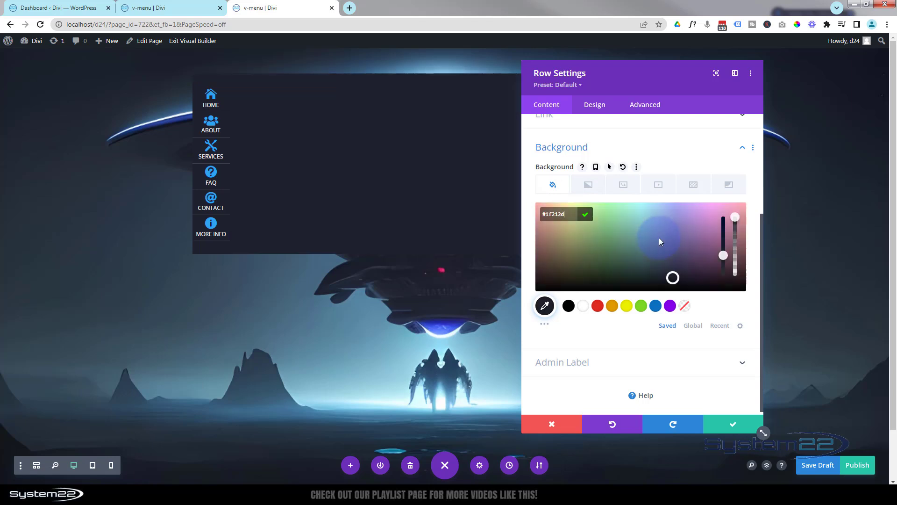
- Add display:flex; to the Main Element custom CSS of the menu row's column
{"action": "left_click_drag", "start_coordinate": [655, 85], "coordinate": [558, 195]}
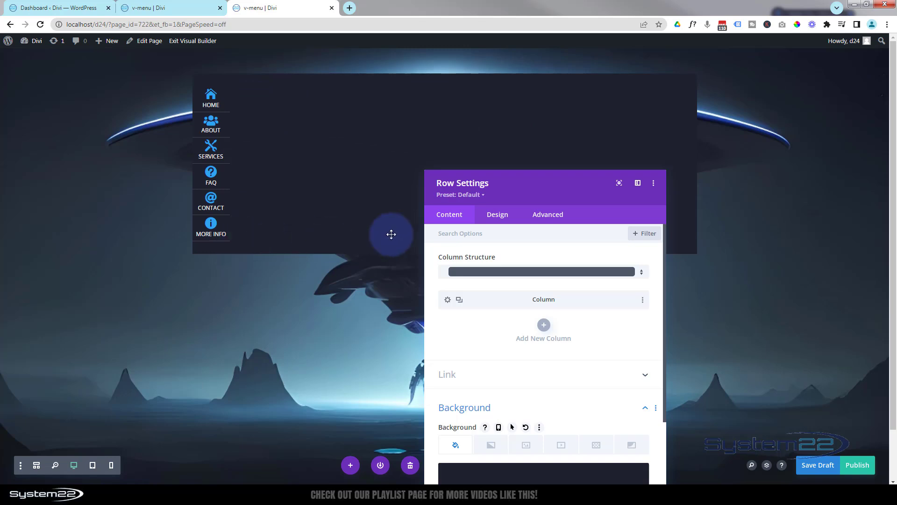
{"action": "left_click_drag", "start_coordinate": [518, 188], "coordinate": [484, 90]}
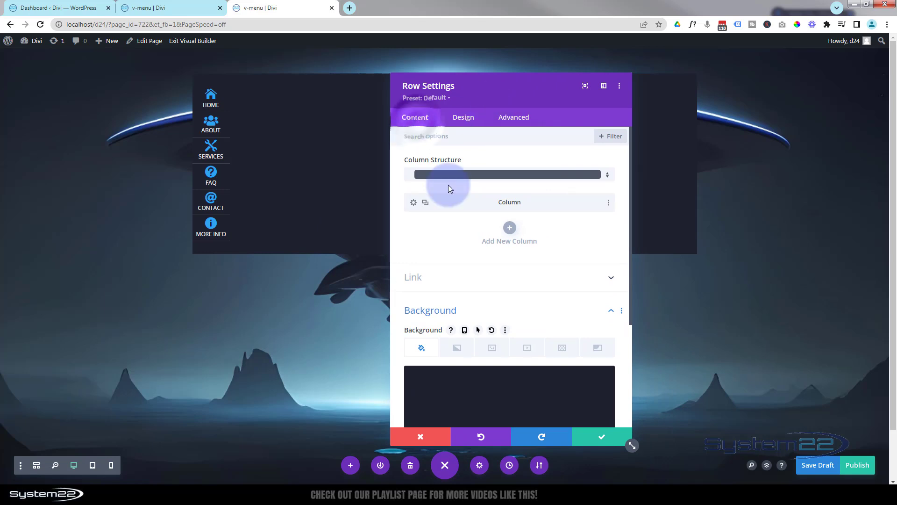
{"action": "left_click", "coordinate": [412, 204]}
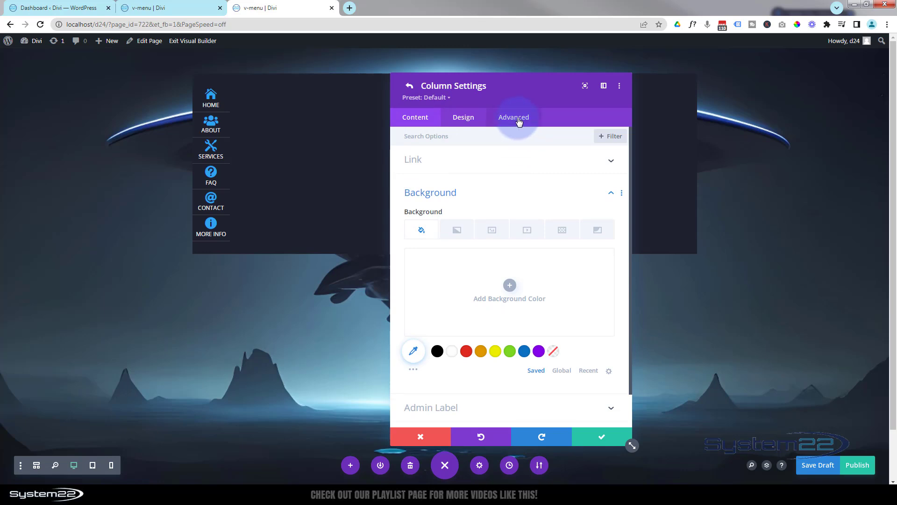
{"action": "left_click", "coordinate": [518, 121]}
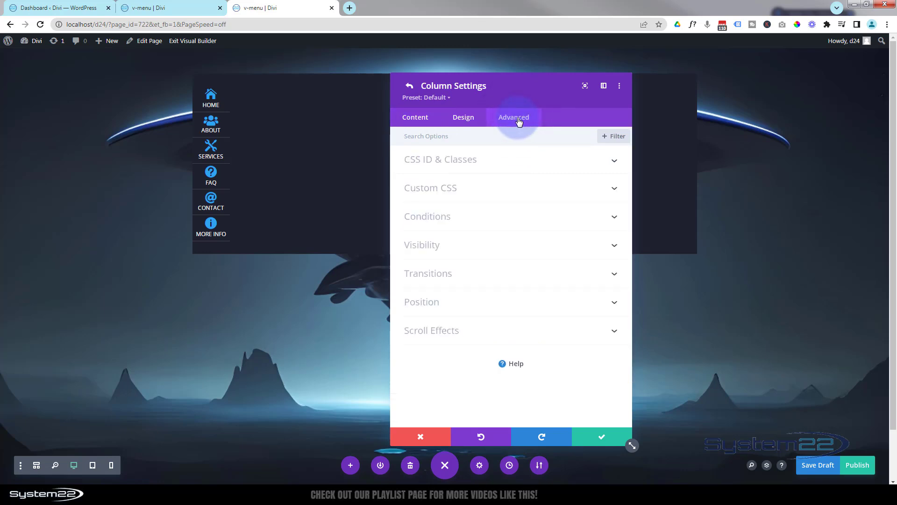
{"action": "left_click_drag", "start_coordinate": [524, 93], "coordinate": [541, 212]}
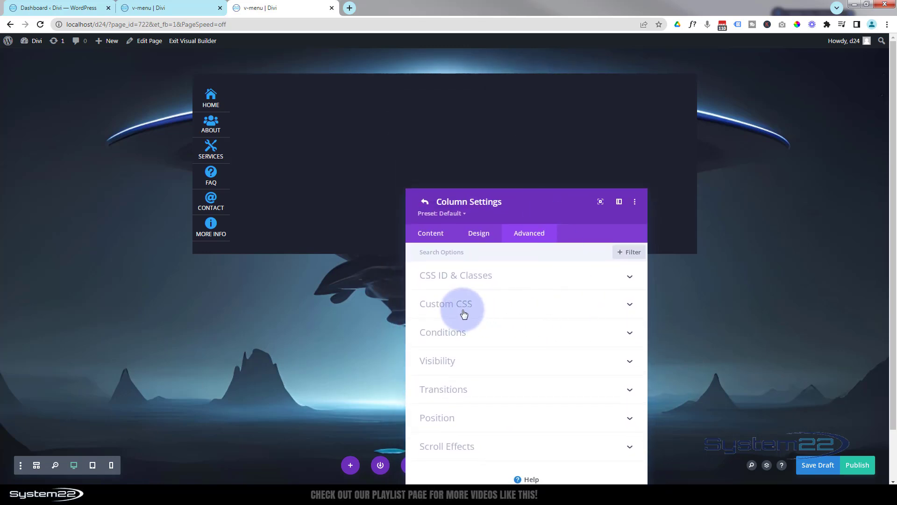
{"action": "left_click", "coordinate": [494, 304]}
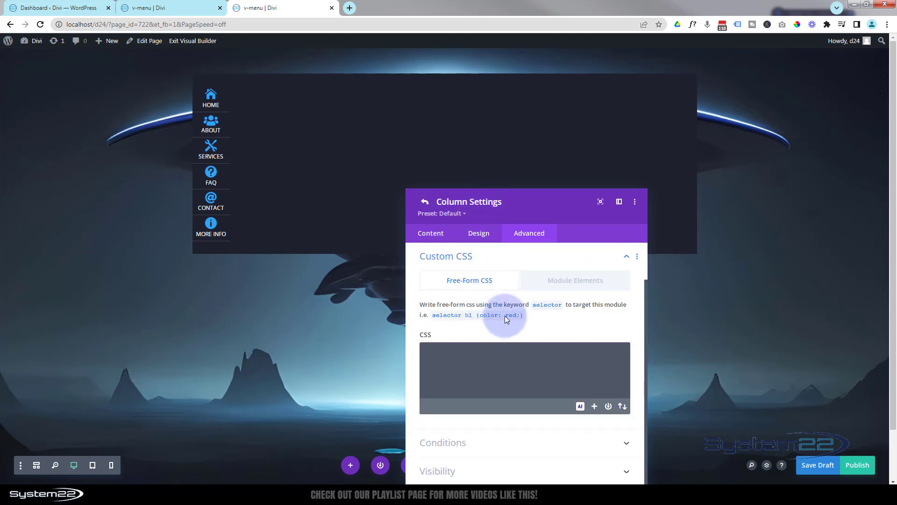
{"action": "left_click", "coordinate": [595, 281]}
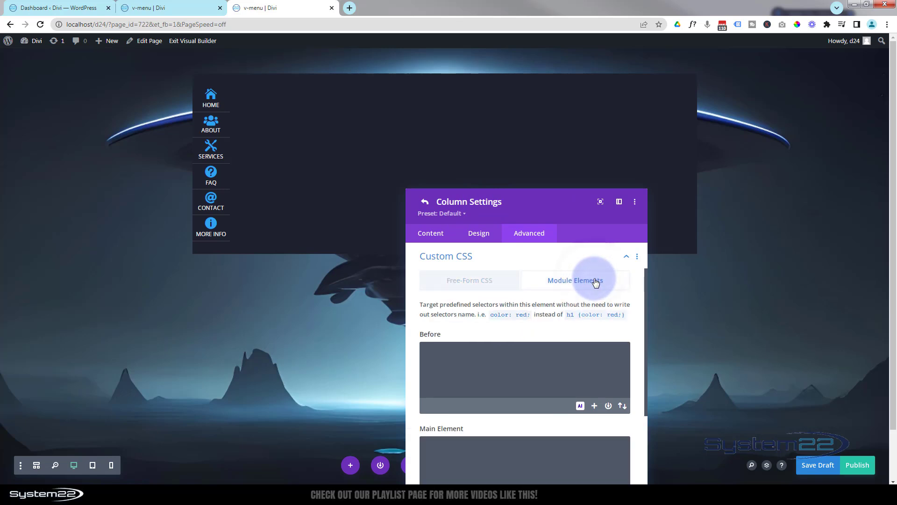
{"action": "scroll", "coordinate": [530, 313], "scroll_direction": "down", "scroll_amount": 2}
{"action": "scroll", "coordinate": [531, 311], "scroll_direction": "down", "scroll_amount": 1}
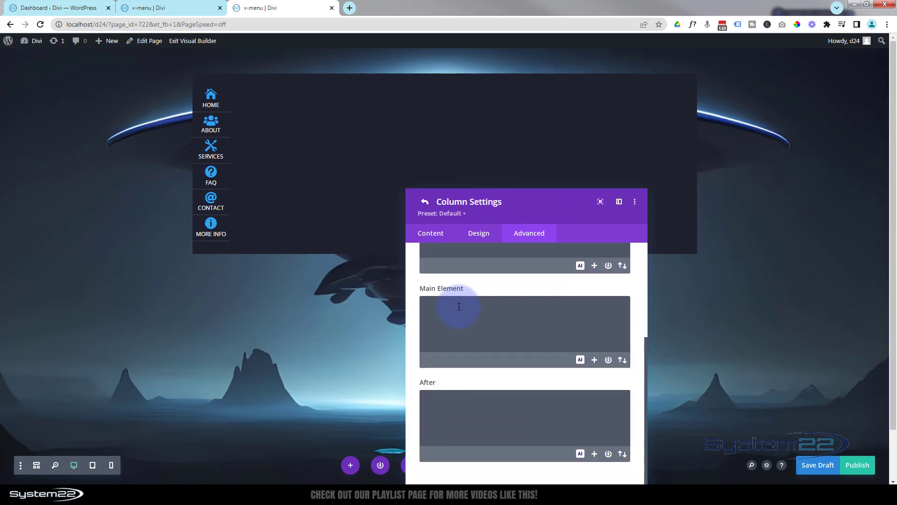
{"action": "left_click", "coordinate": [464, 314]}
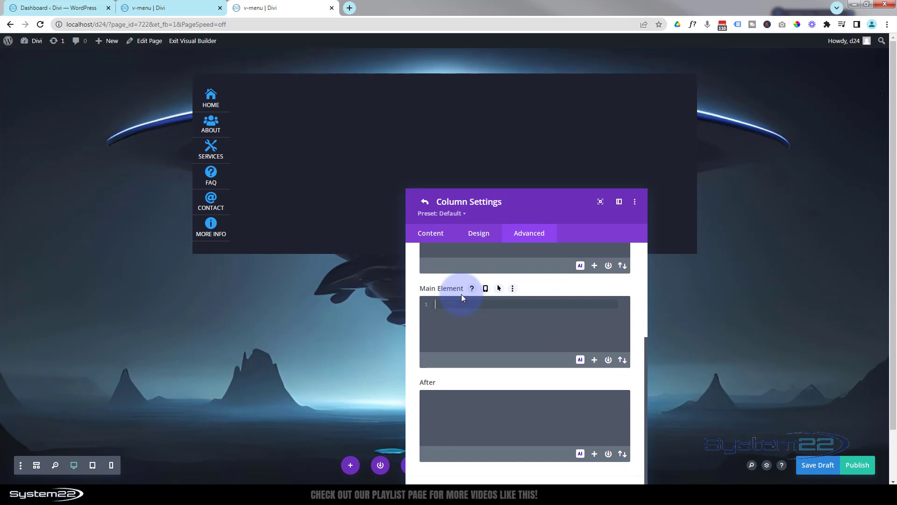
{"action": "type", "text": "display:"}
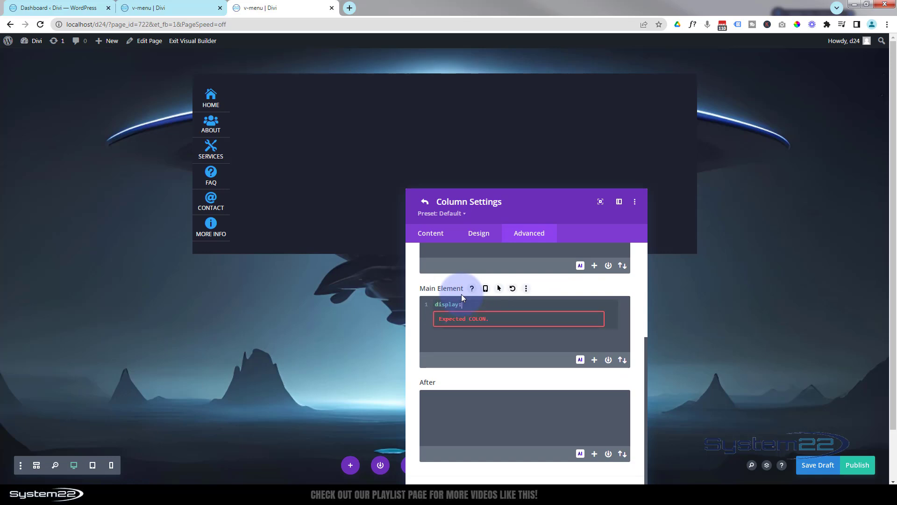
{"action": "type", "text": "flex;"}
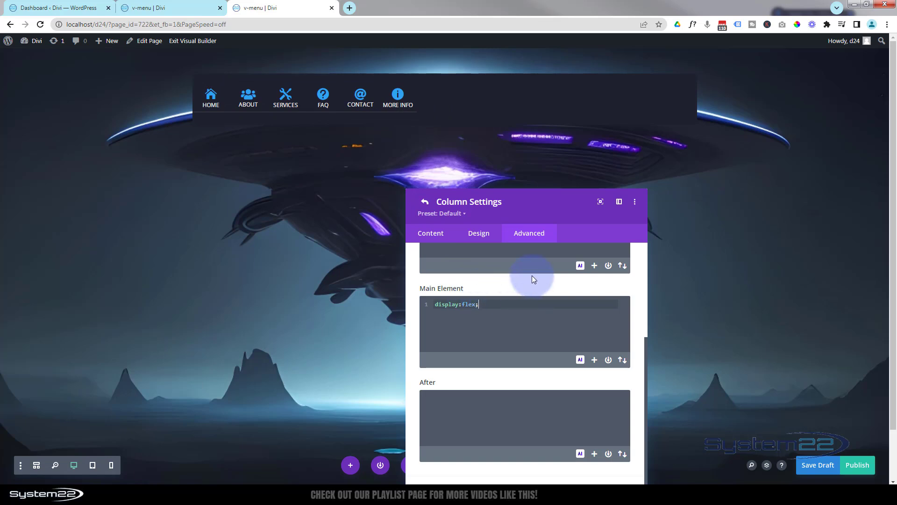
- Append justify-content:center; to the column's Main Element custom CSS and save the column settings
{"action": "type", "text": "justify"}
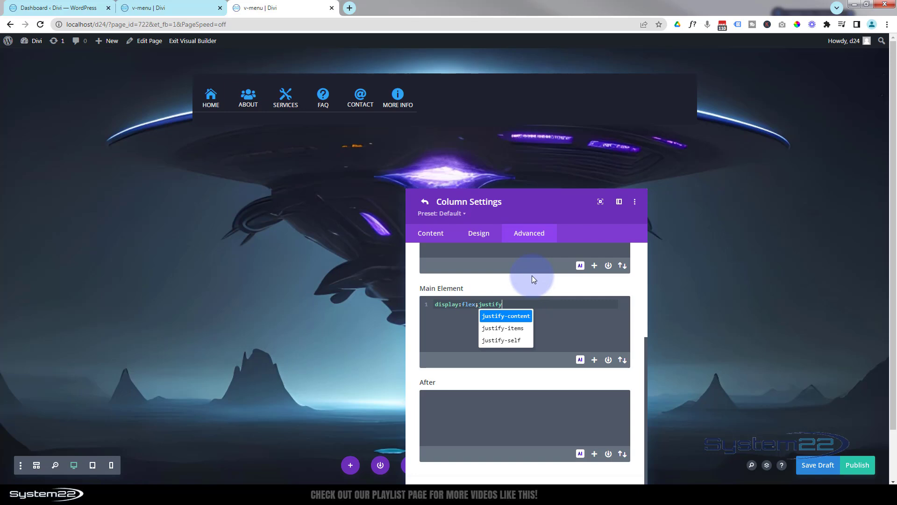
{"action": "type", "text": "-content"}
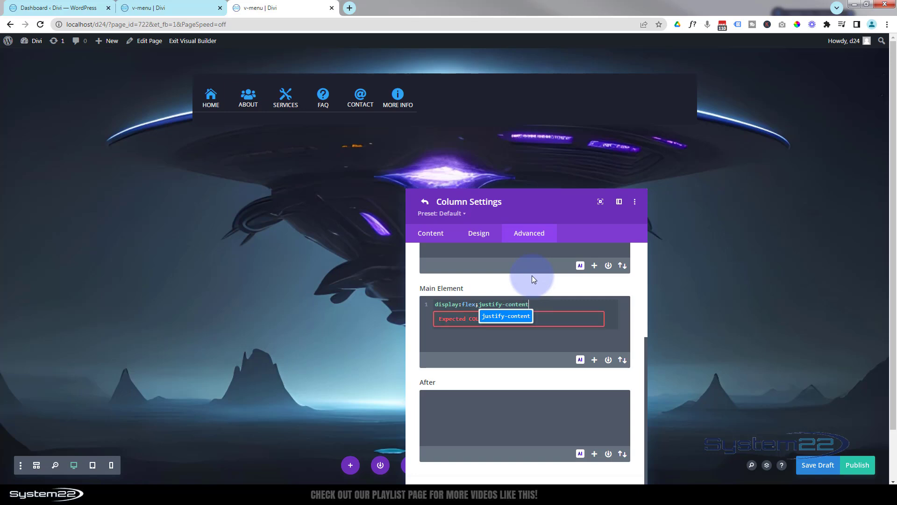
{"action": "type", "text": ":center"}
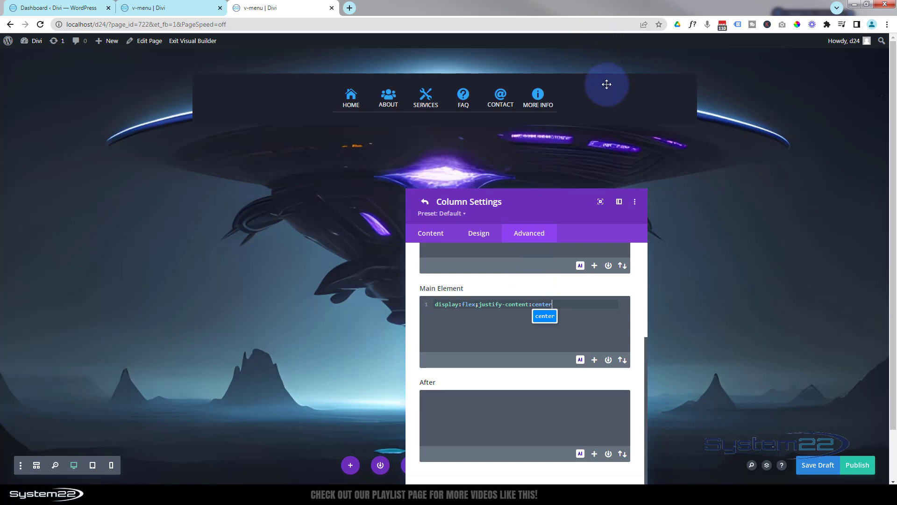
{"action": "type", "text": ";"}
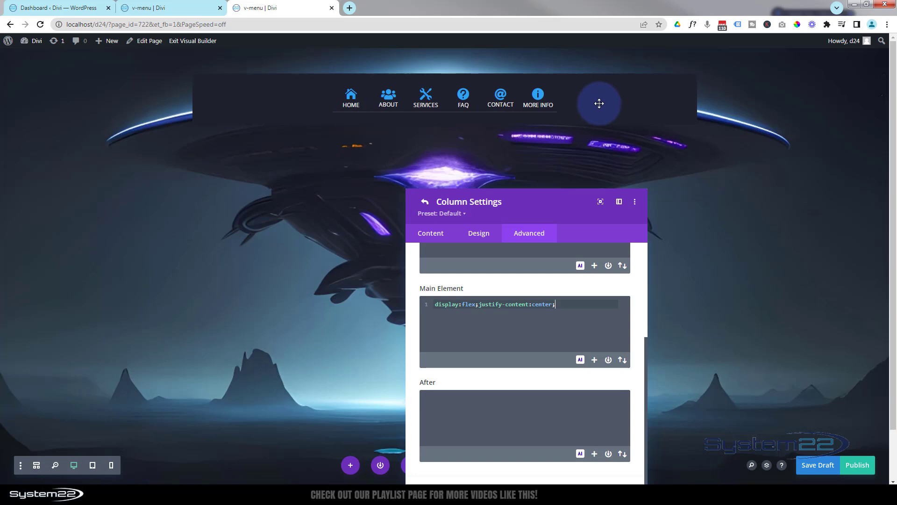
{"action": "left_click_drag", "start_coordinate": [569, 198], "coordinate": [567, 96]}
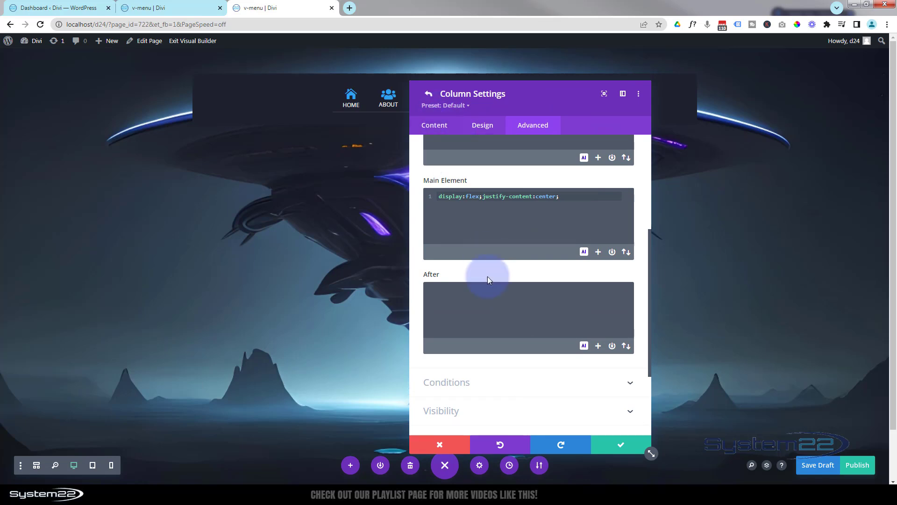
{"action": "left_click", "coordinate": [620, 446]}
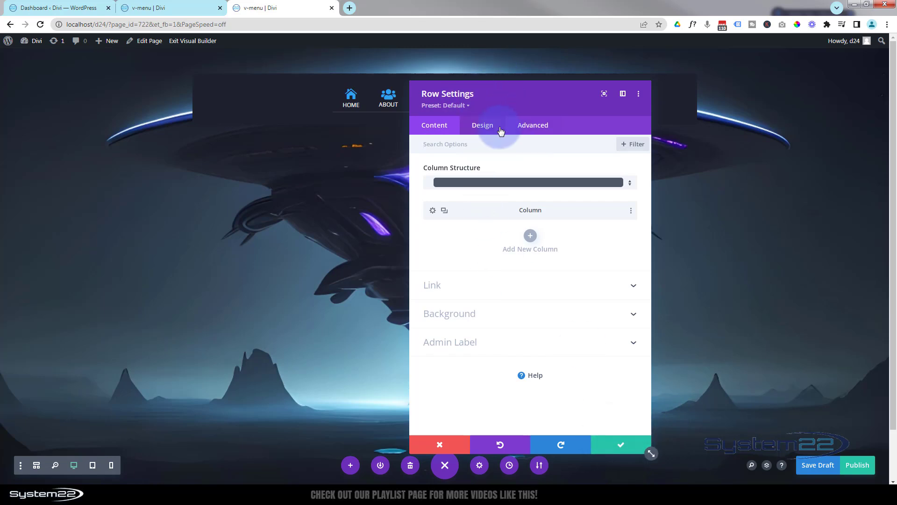
- Set the menu row's width to 600px in its sizing options
{"action": "left_click", "coordinate": [484, 125]}
{"action": "left_click_drag", "start_coordinate": [507, 111], "coordinate": [506, 156]}
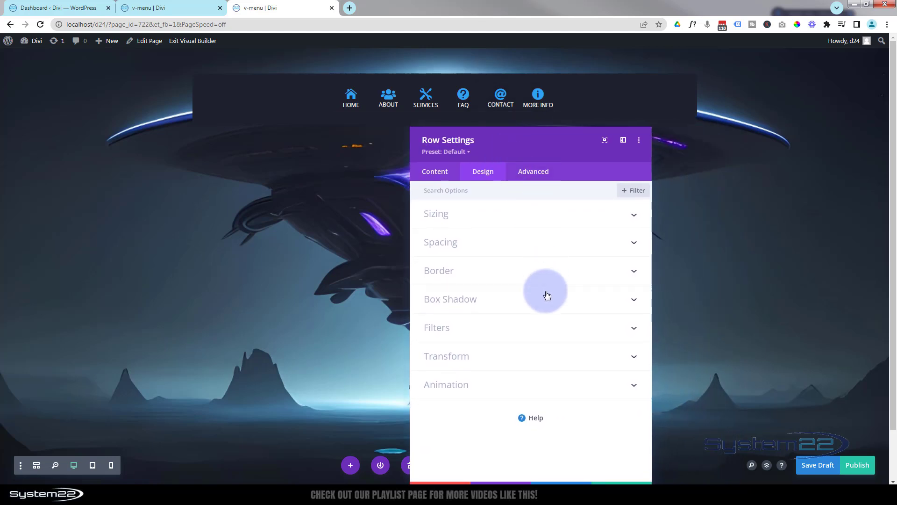
{"action": "left_click", "coordinate": [511, 221]}
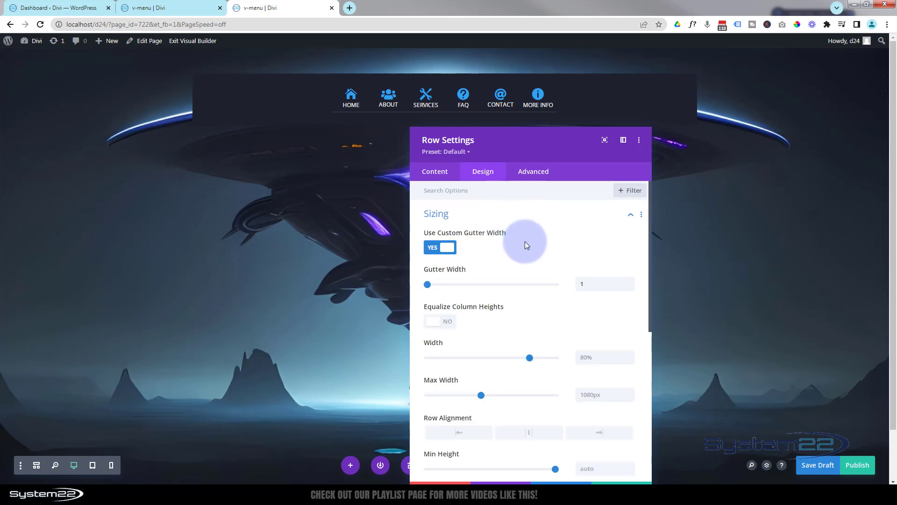
{"action": "scroll", "coordinate": [523, 243], "scroll_direction": "down", "scroll_amount": 1}
{"action": "scroll", "coordinate": [521, 254], "scroll_direction": "down", "scroll_amount": 1}
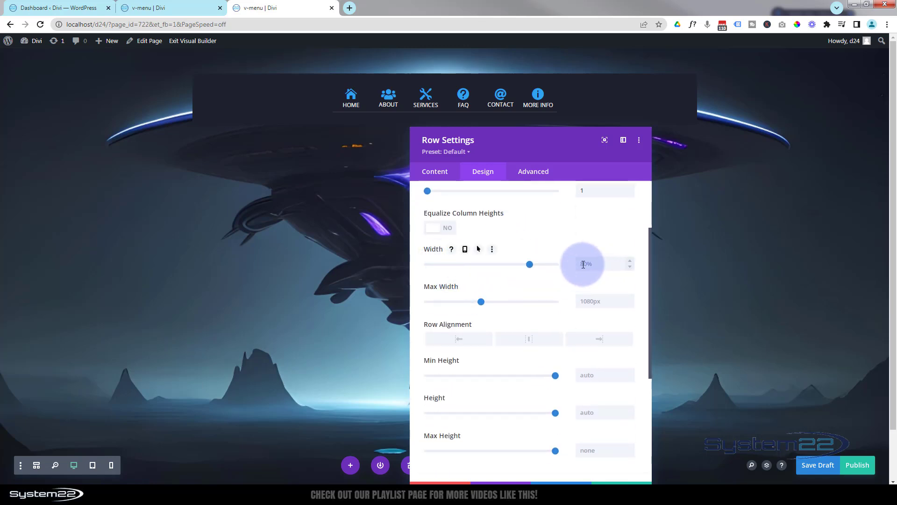
{"action": "type", "text": "700%"}
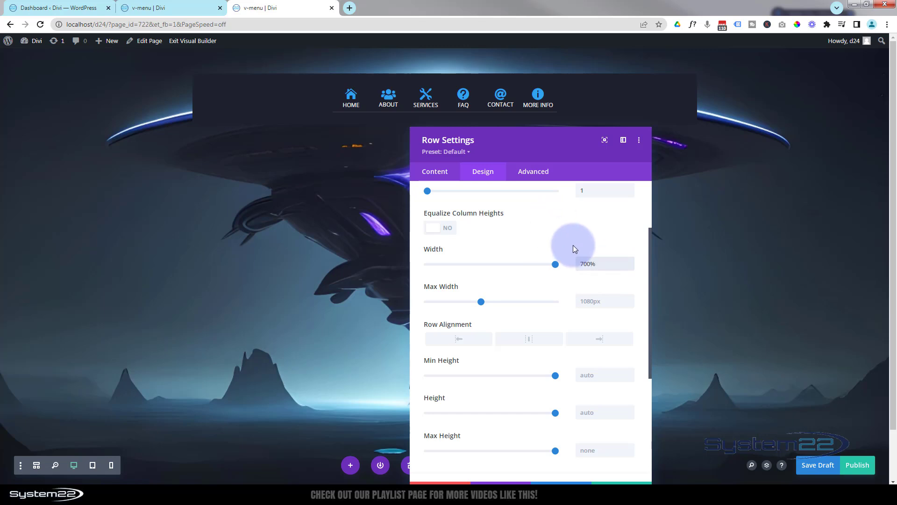
{"action": "left_click_drag", "start_coordinate": [600, 265], "coordinate": [590, 264]}
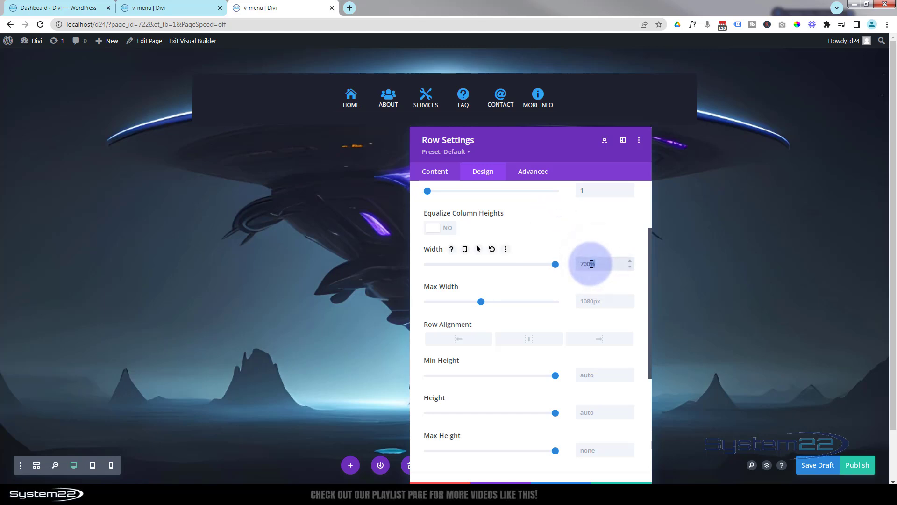
{"action": "type", "text": "px"}
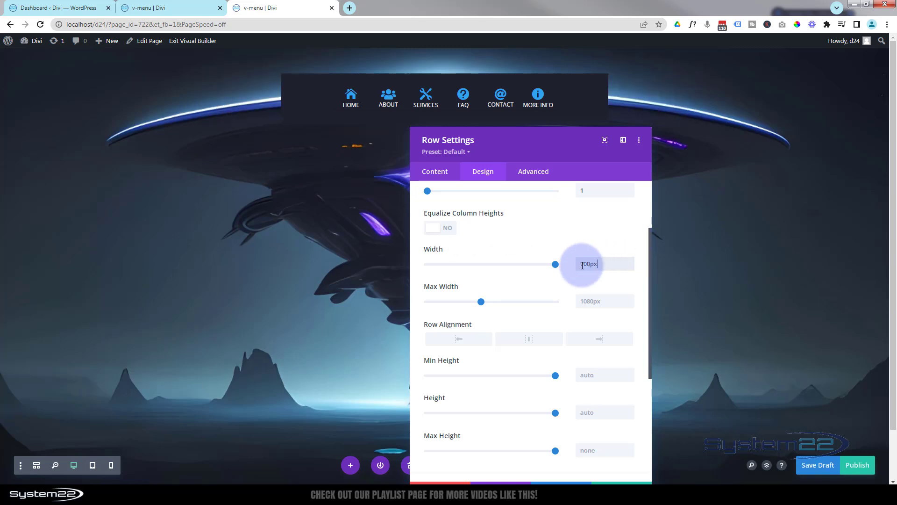
{"action": "left_click_drag", "start_coordinate": [580, 263], "coordinate": [584, 263]}
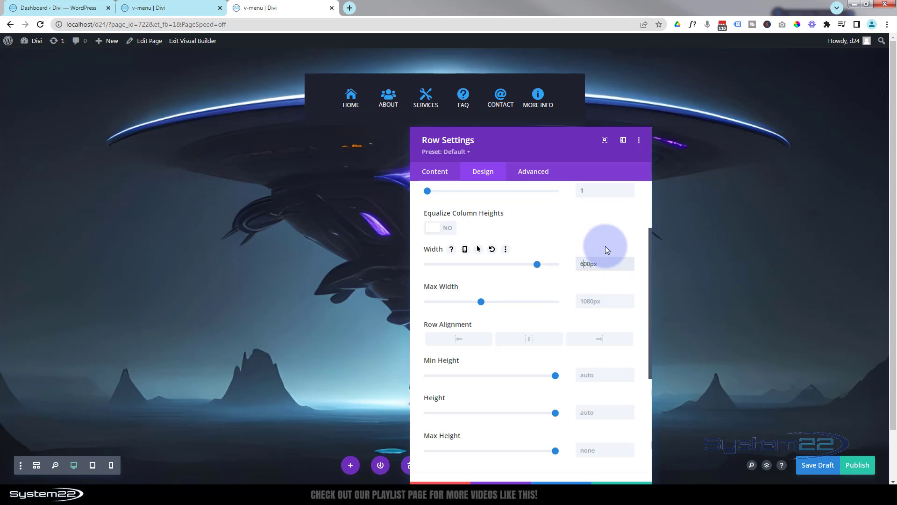
{"action": "left_click", "coordinate": [533, 143]}
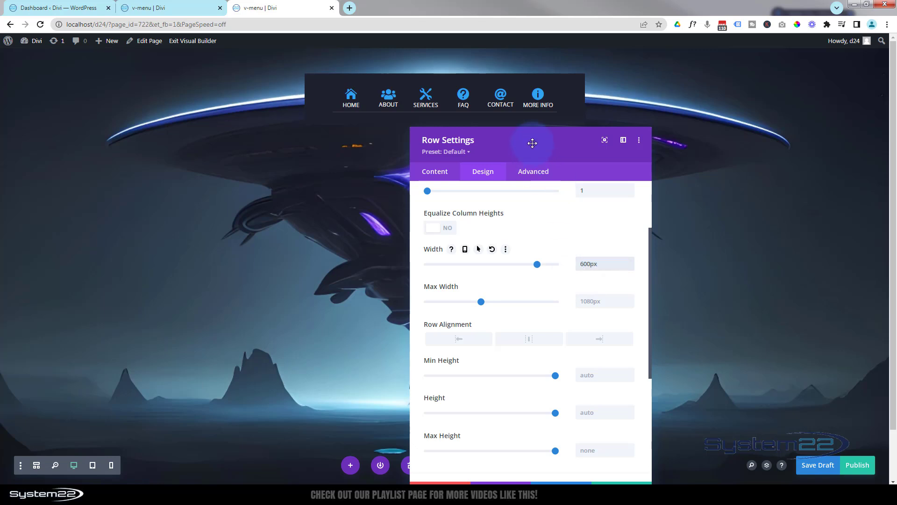
{"action": "left_click_drag", "start_coordinate": [532, 143], "coordinate": [535, 164]}
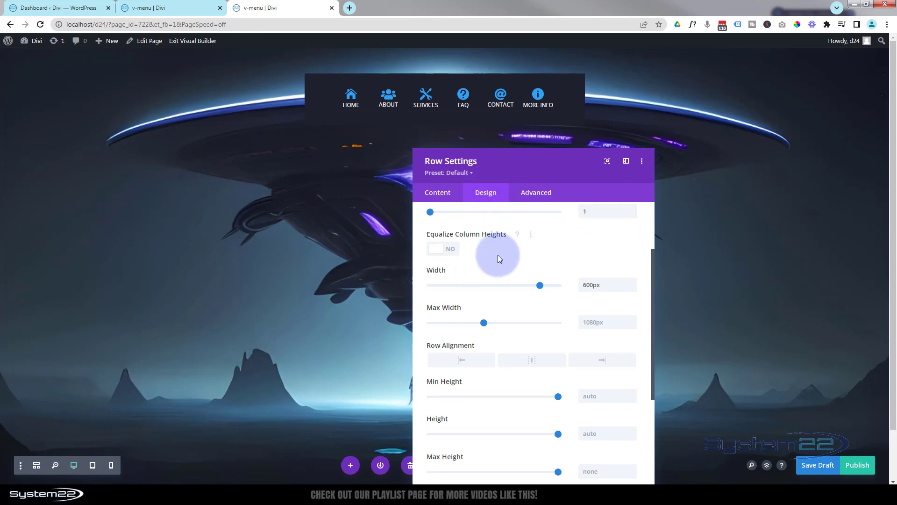
- Set the menu row's top padding to 10px and link the bottom padding to the same value
{"action": "scroll", "coordinate": [485, 249], "scroll_direction": "up", "scroll_amount": 2}
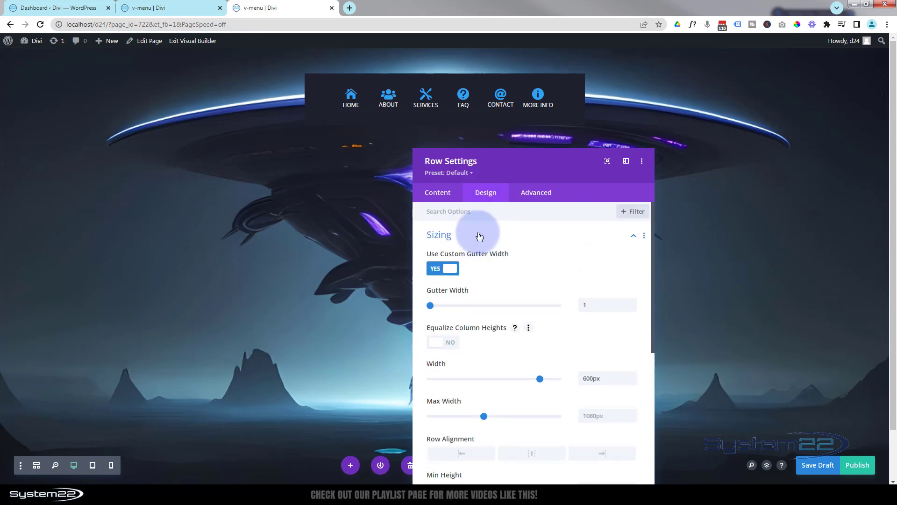
{"action": "left_click", "coordinate": [479, 236]}
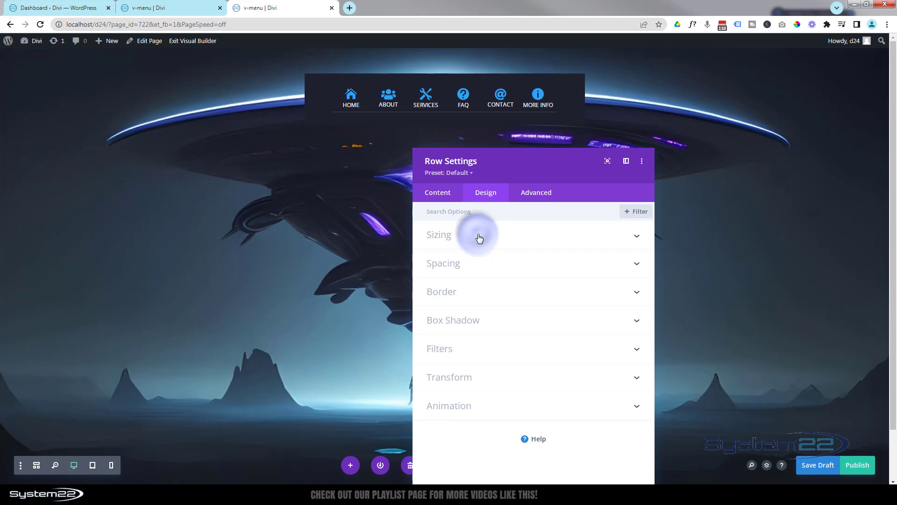
{"action": "left_click", "coordinate": [485, 265]}
{"action": "left_click", "coordinate": [467, 299]}
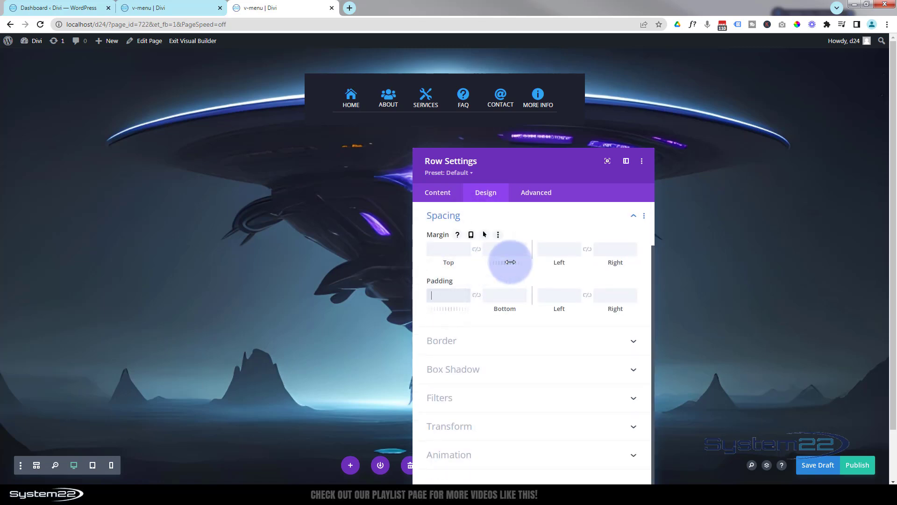
{"action": "type", "text": "px"}
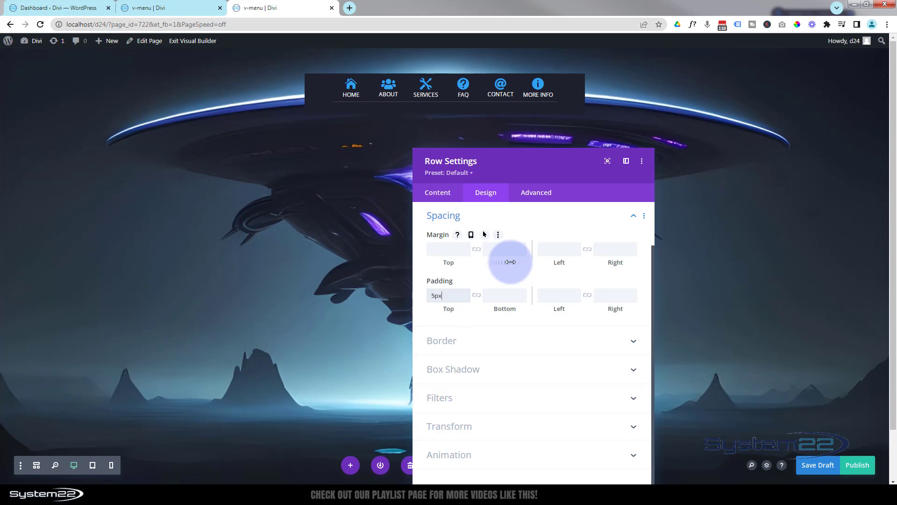
{"action": "left_click", "coordinate": [457, 280]}
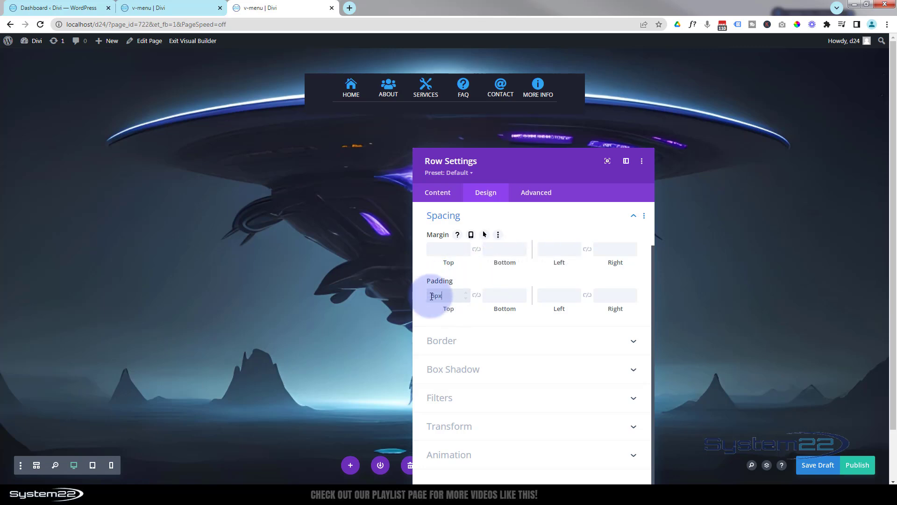
{"action": "left_click_drag", "start_coordinate": [435, 296], "coordinate": [431, 296]}
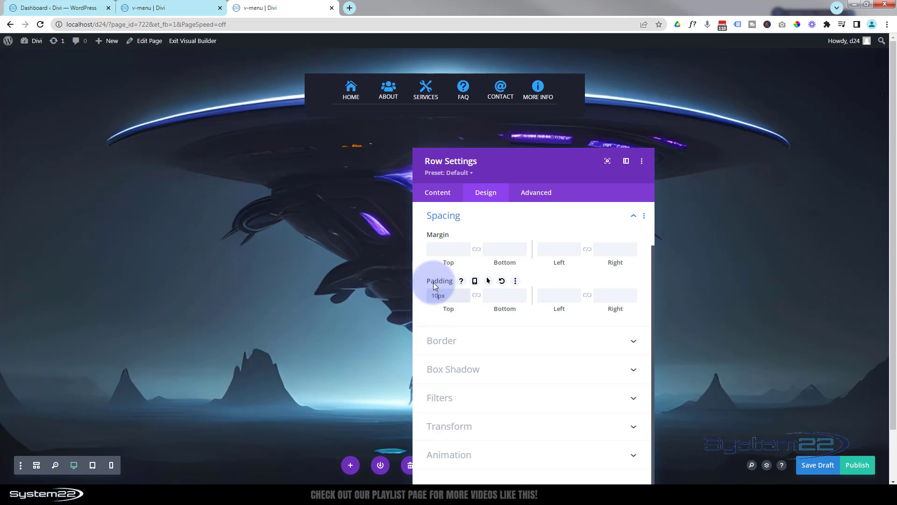
{"action": "left_click", "coordinate": [477, 296]}
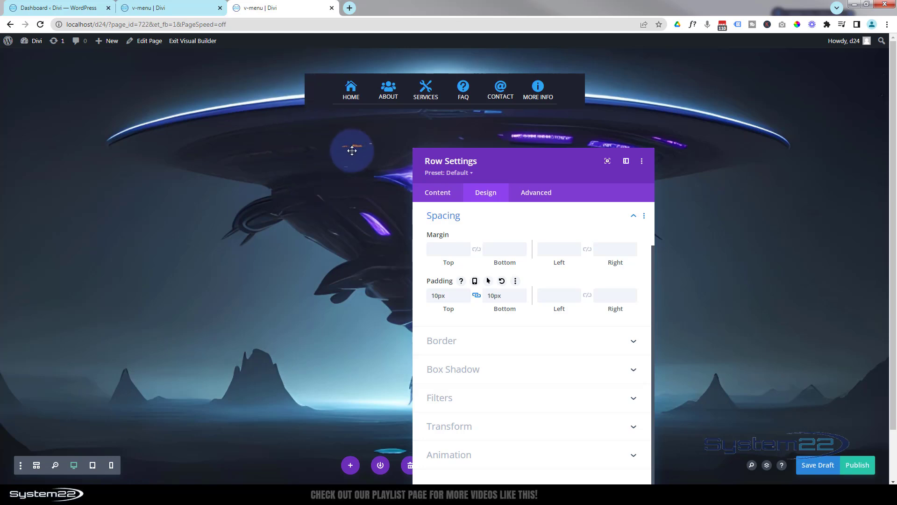
- Round all four corners of the menu row by 20px
{"action": "left_click", "coordinate": [512, 345]}
{"action": "left_click", "coordinate": [513, 346]}
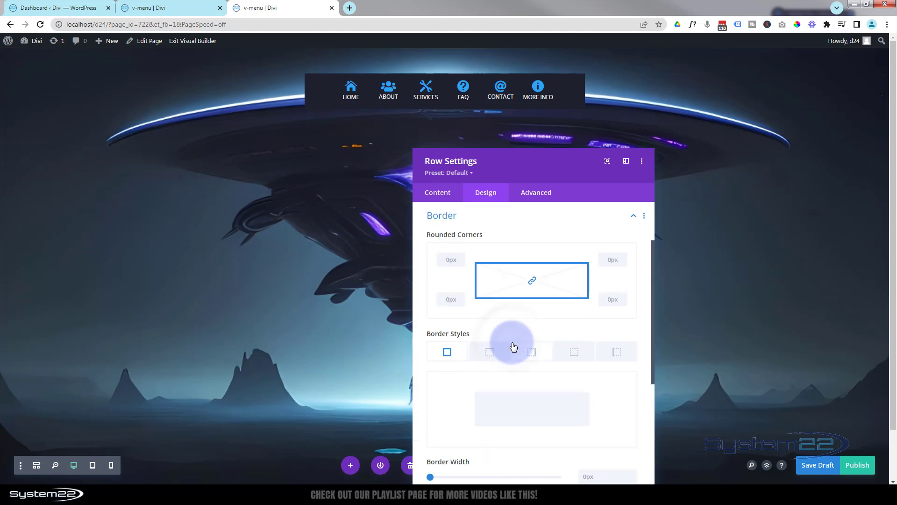
{"action": "left_click", "coordinate": [443, 258]}
{"action": "type", "text": "20px"}
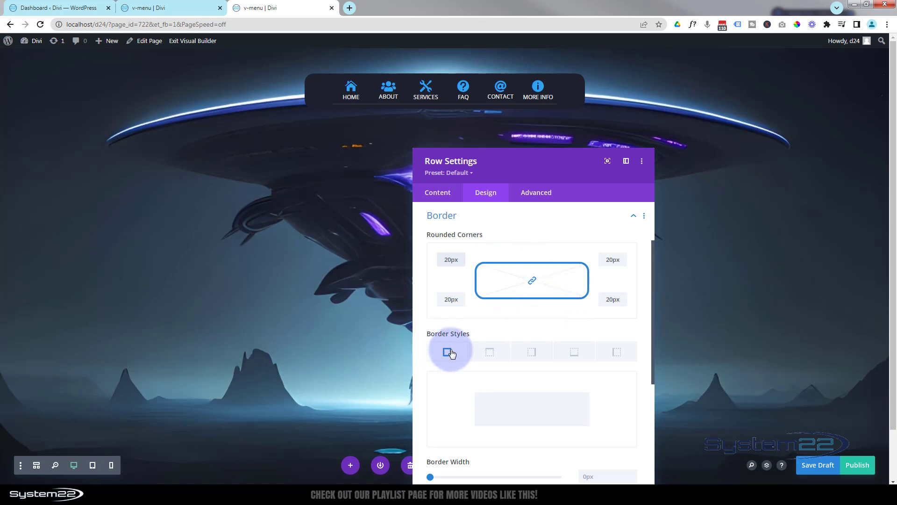
- Give the menu row a 1px border on all sides in purple #8300e9
{"action": "scroll", "coordinate": [533, 353], "scroll_direction": "down", "scroll_amount": 2}
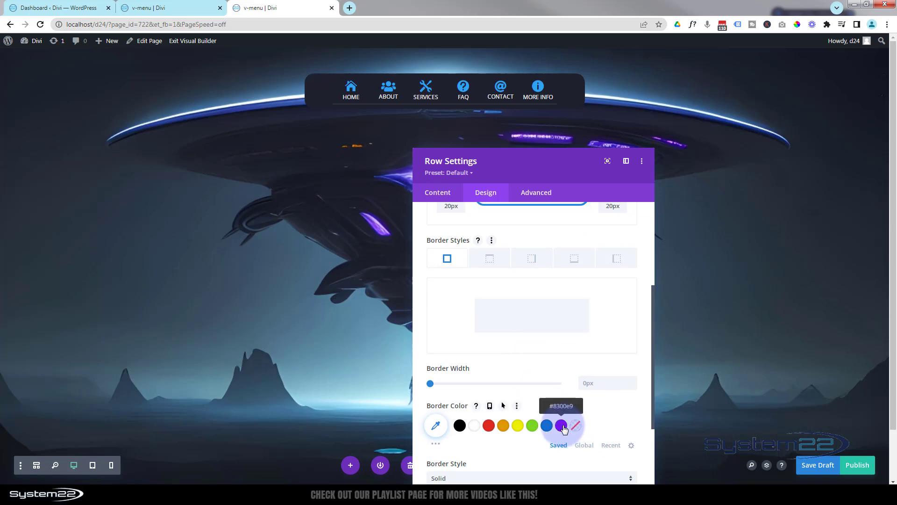
{"action": "left_click", "coordinate": [564, 428]}
{"action": "left_click", "coordinate": [632, 380]}
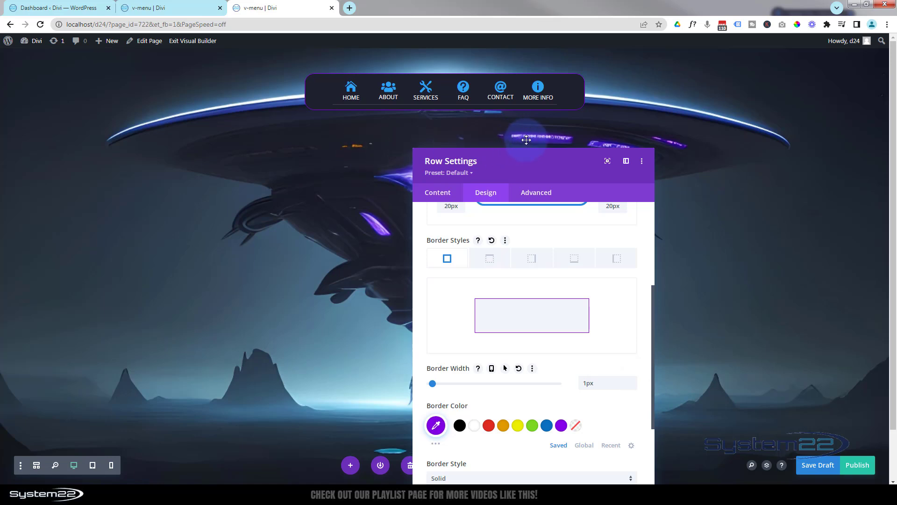
- Sample a purple from the spaceship background with the ColorPick Eyedropper and set the row's border color to #3b1c99
{"action": "left_click", "coordinate": [797, 25]}
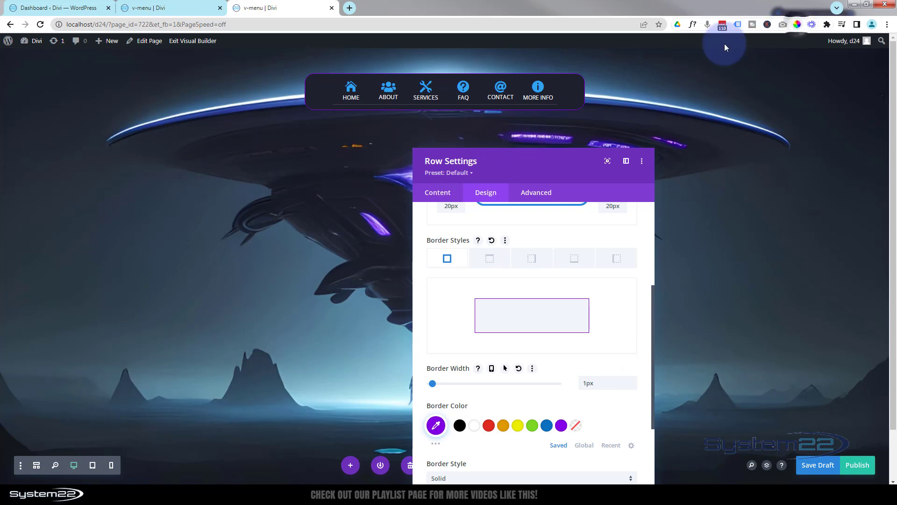
{"action": "left_click", "coordinate": [540, 140]}
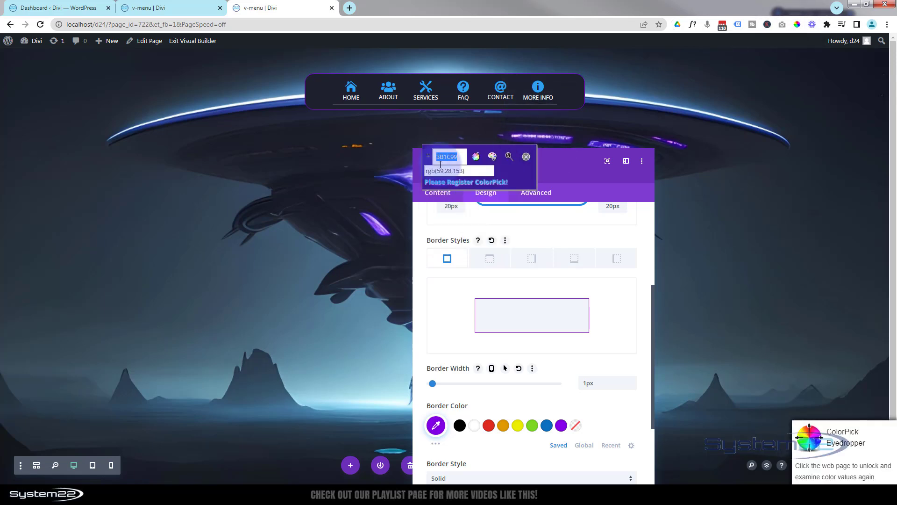
{"action": "right_click", "coordinate": [447, 159]}
{"action": "left_click", "coordinate": [470, 165]}
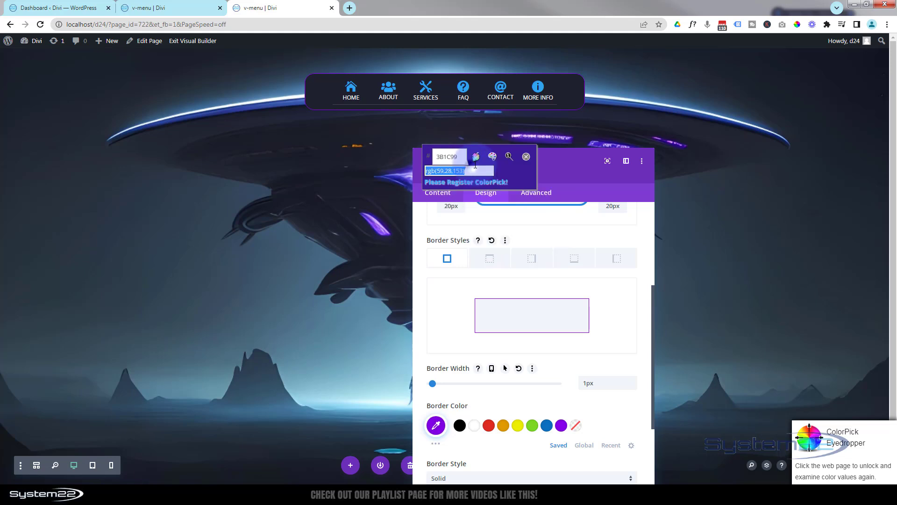
{"action": "left_click", "coordinate": [527, 156]}
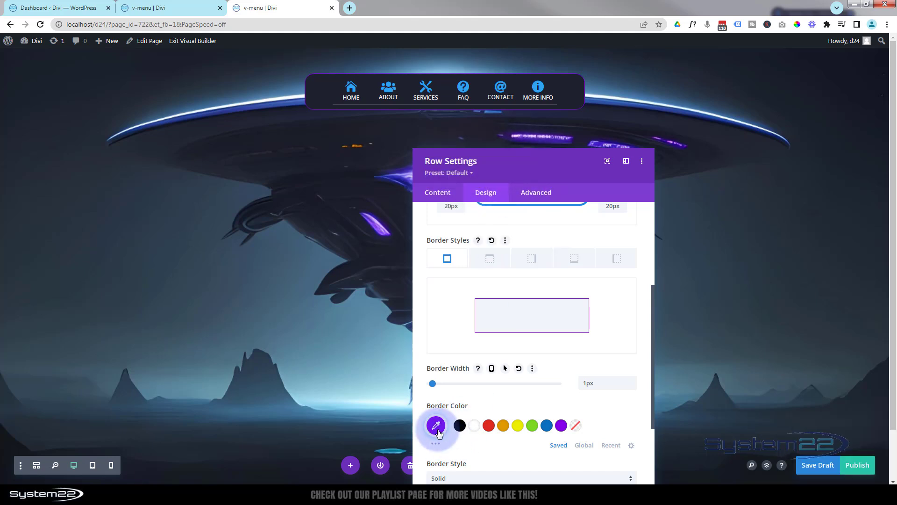
{"action": "left_click", "coordinate": [436, 425]}
{"action": "left_click", "coordinate": [460, 424]}
{"action": "left_click_drag", "start_coordinate": [460, 424], "coordinate": [427, 422]}
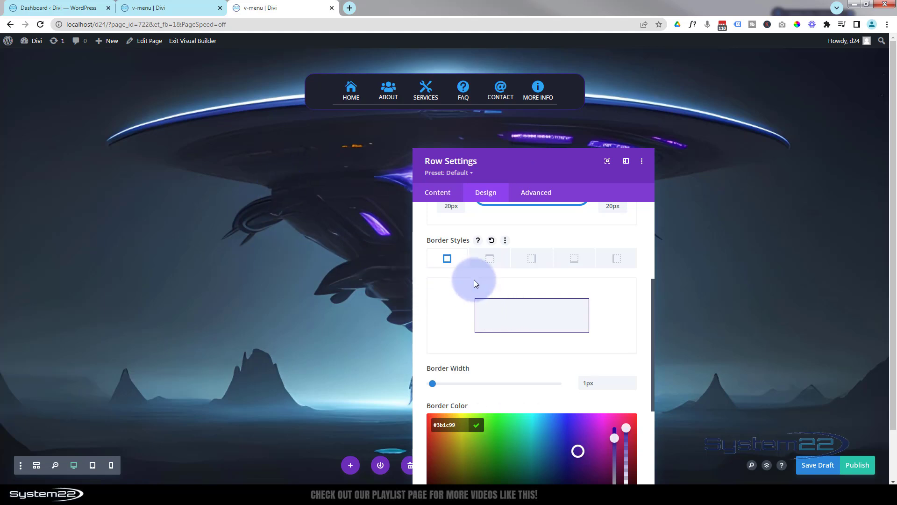
- Apply the first box shadow preset to the menu row and set its shadow color to #3b1c99
{"action": "scroll", "coordinate": [456, 283], "scroll_direction": "down", "scroll_amount": 5}
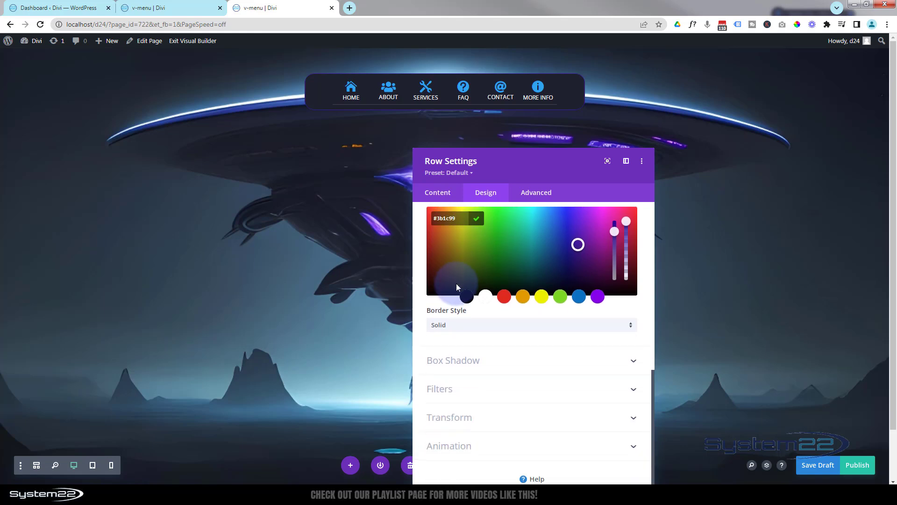
{"action": "left_click", "coordinate": [513, 365]}
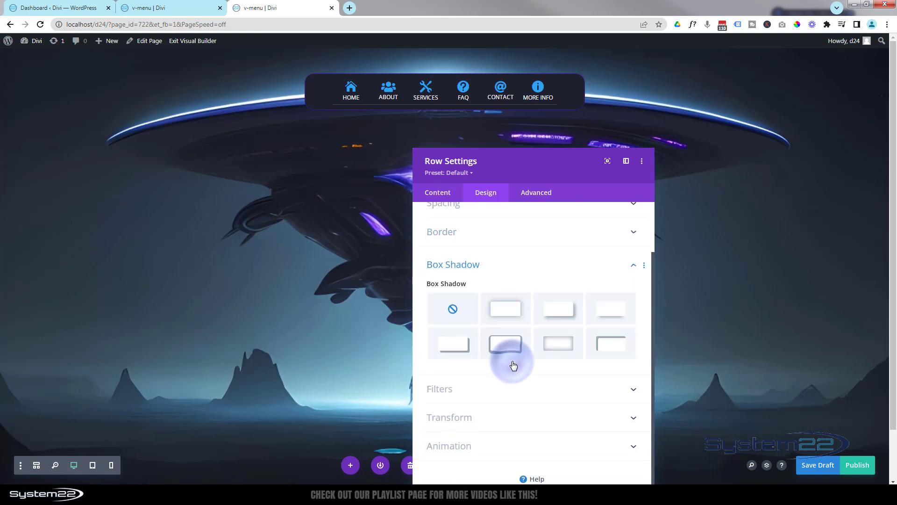
{"action": "left_click", "coordinate": [509, 311]}
{"action": "scroll", "coordinate": [508, 309], "scroll_direction": "down", "scroll_amount": 4}
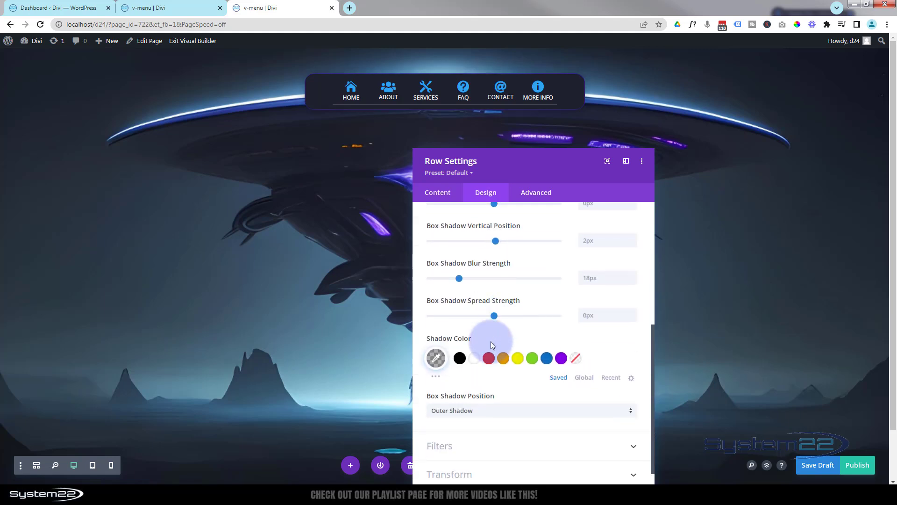
{"action": "left_click", "coordinate": [436, 358]}
{"action": "left_click_drag", "start_coordinate": [487, 355], "coordinate": [420, 358]}
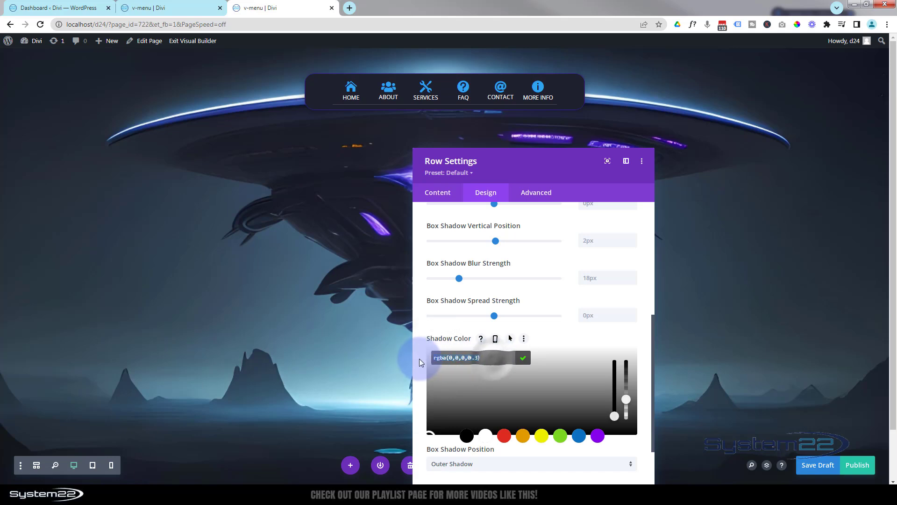
{"action": "key", "text": "ctrl+v"}
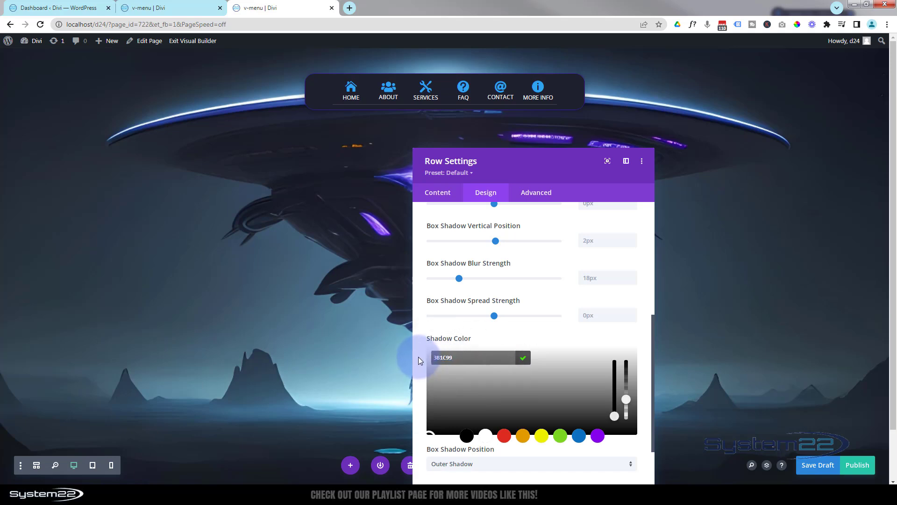
{"action": "key", "text": "Return"}
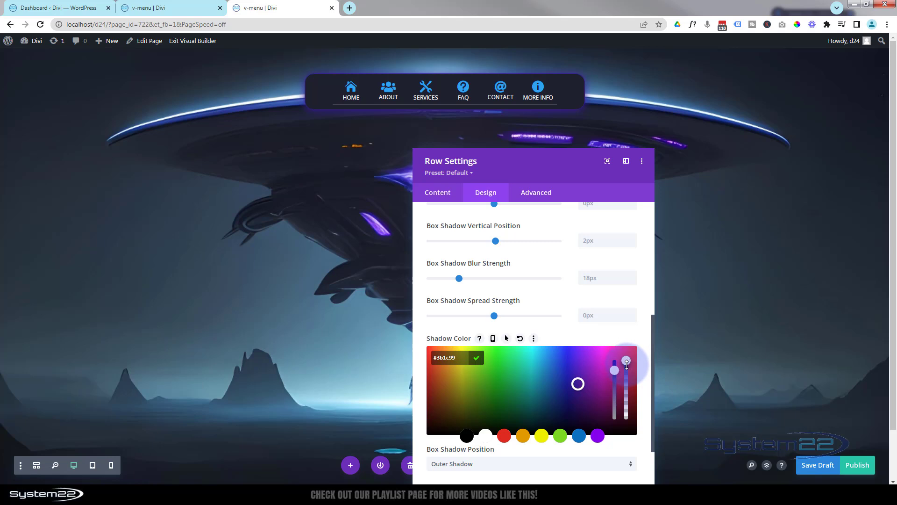
- Reduce the shadow color's opacity to 0.75 and save the row settings
{"action": "left_click_drag", "start_coordinate": [626, 368], "coordinate": [626, 382]}
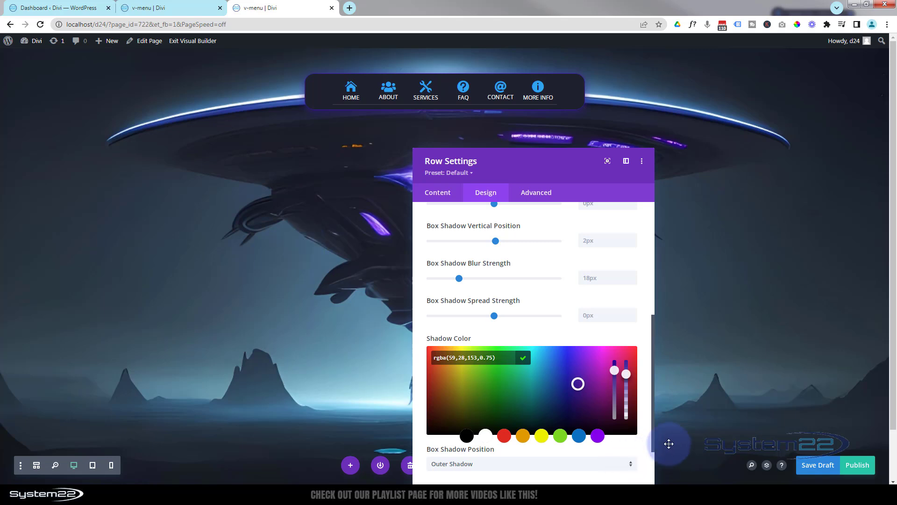
{"action": "left_click_drag", "start_coordinate": [564, 172], "coordinate": [563, 105]}
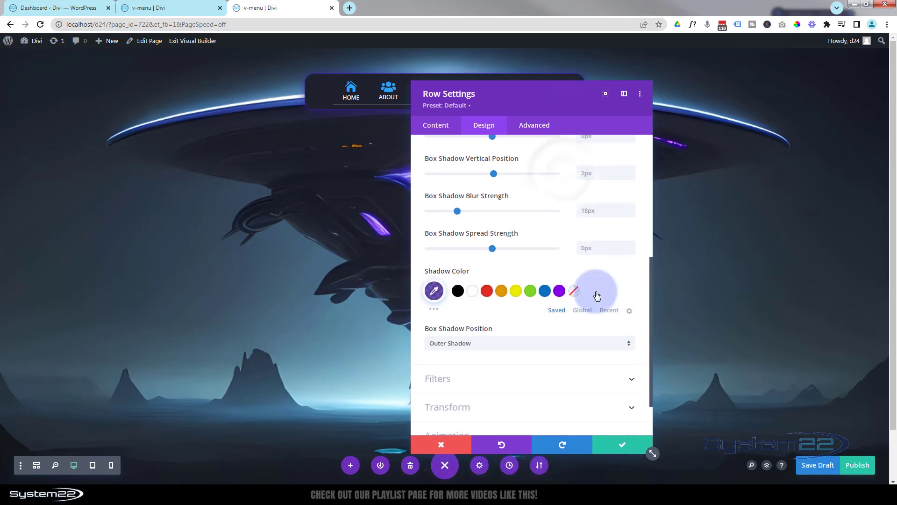
{"action": "left_click", "coordinate": [623, 447]}
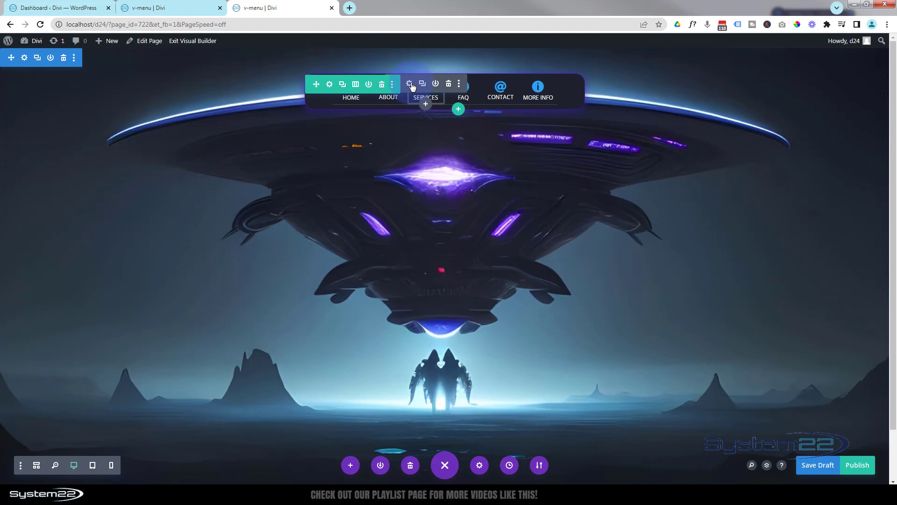
- Make the Services blurb's bottom border color transparent and save the blurb settings
{"action": "left_click", "coordinate": [410, 85]}
{"action": "left_click", "coordinate": [489, 129]}
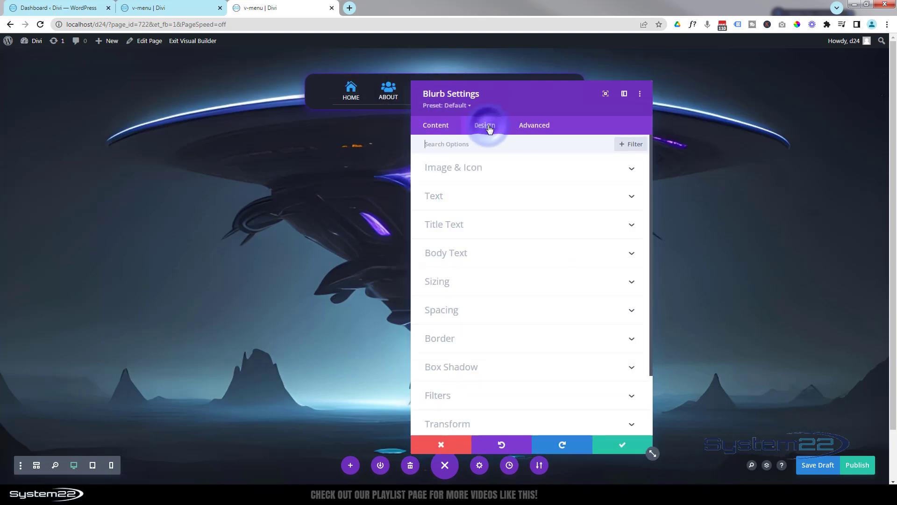
{"action": "left_click", "coordinate": [518, 340]}
{"action": "scroll", "coordinate": [512, 326], "scroll_direction": "down", "scroll_amount": 2}
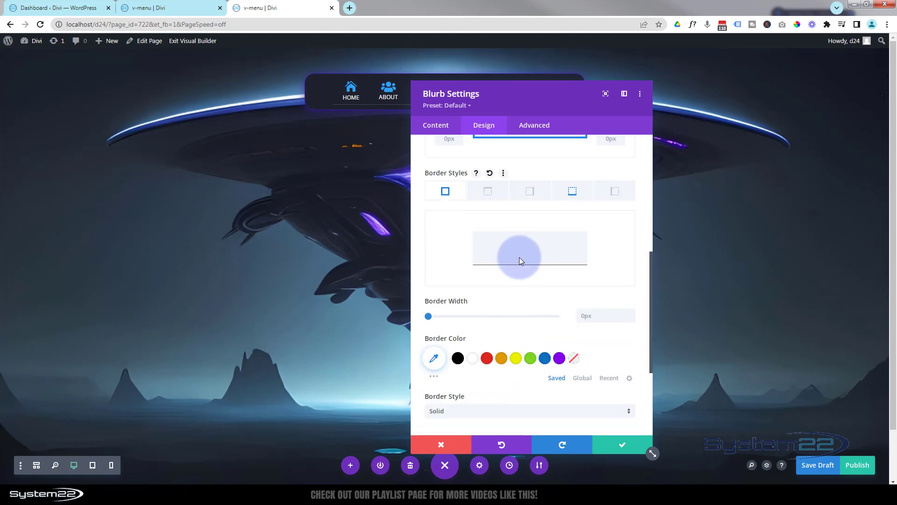
{"action": "left_click", "coordinate": [578, 194]}
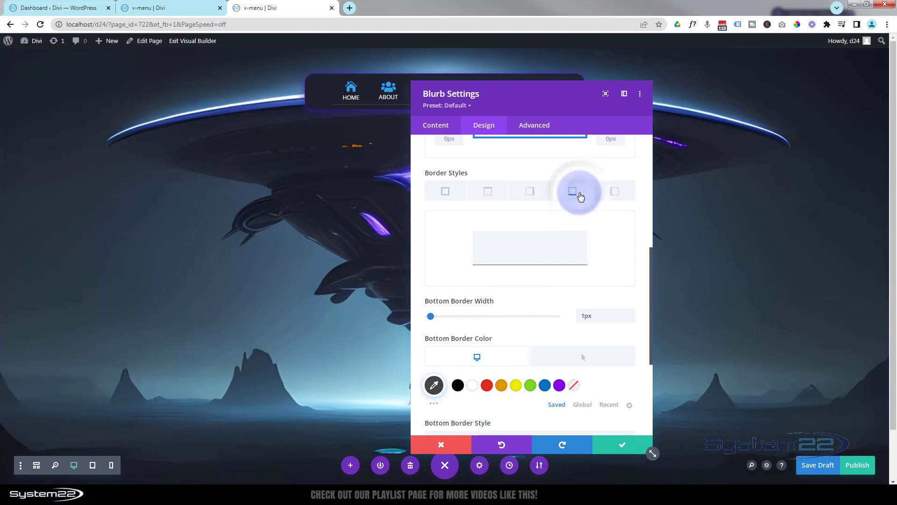
{"action": "scroll", "coordinate": [537, 258], "scroll_direction": "down", "scroll_amount": 2}
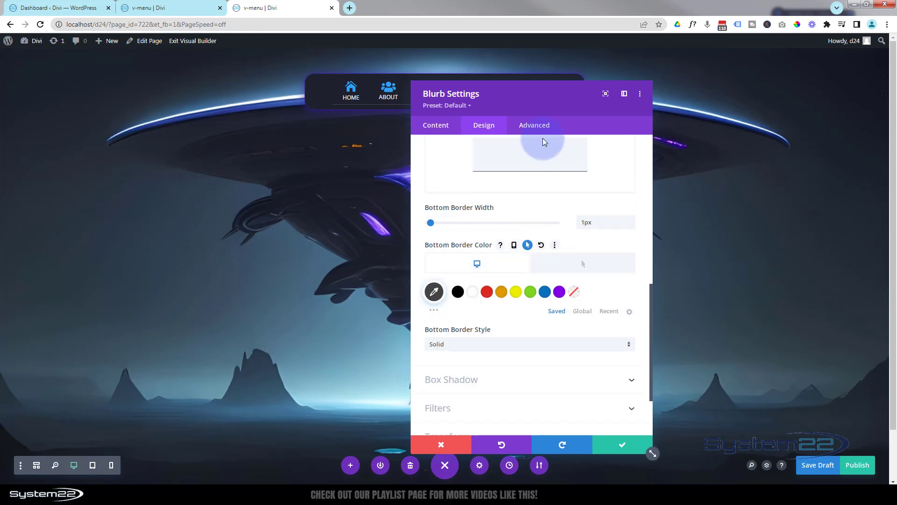
{"action": "left_click_drag", "start_coordinate": [531, 96], "coordinate": [642, 86]}
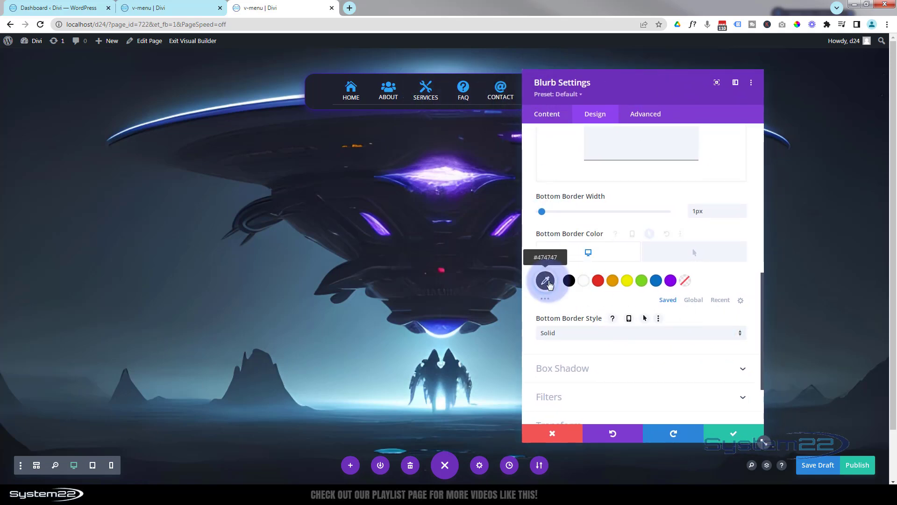
{"action": "left_click", "coordinate": [686, 281]}
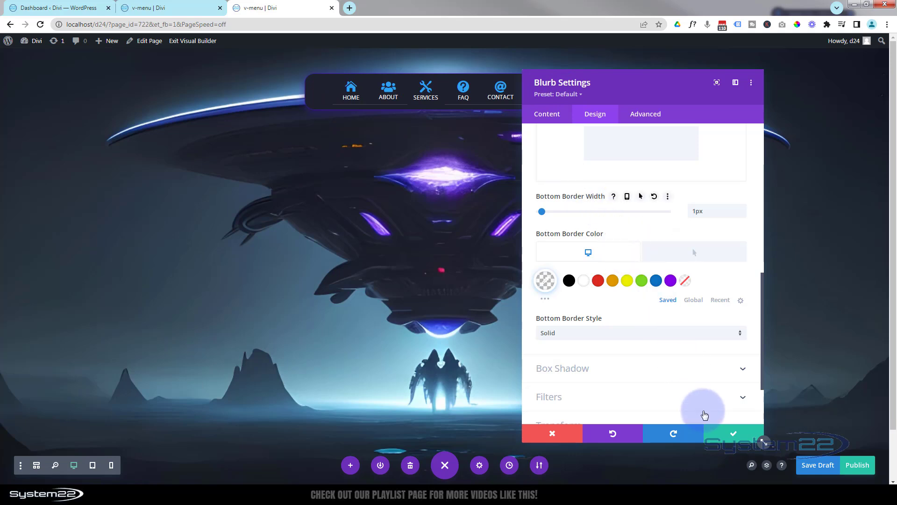
{"action": "left_click", "coordinate": [741, 435]}
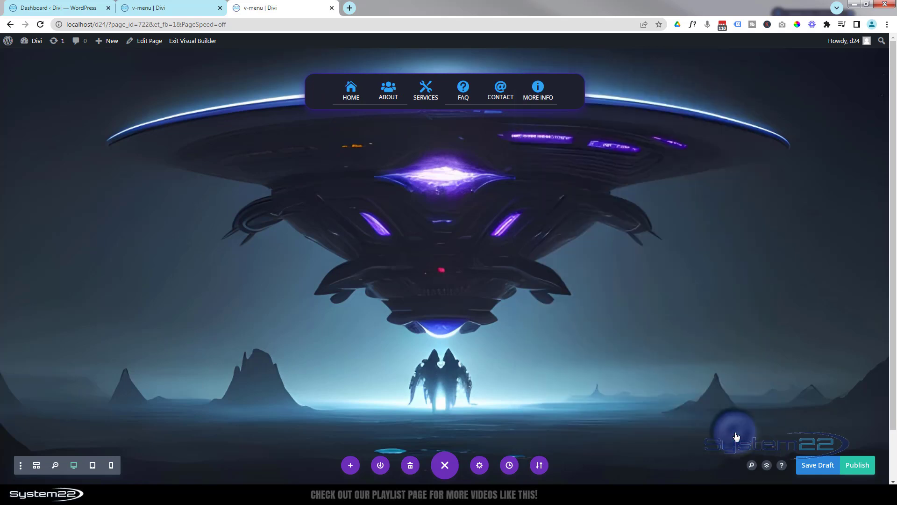
- Extend the Services blurb's styles to all blurbs throughout this row
{"action": "right_click", "coordinate": [427, 93]}
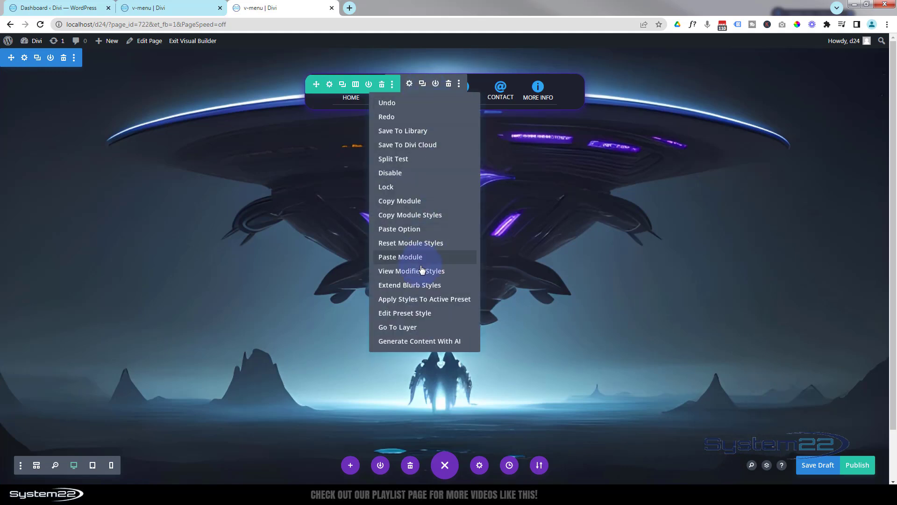
{"action": "left_click", "coordinate": [408, 286]}
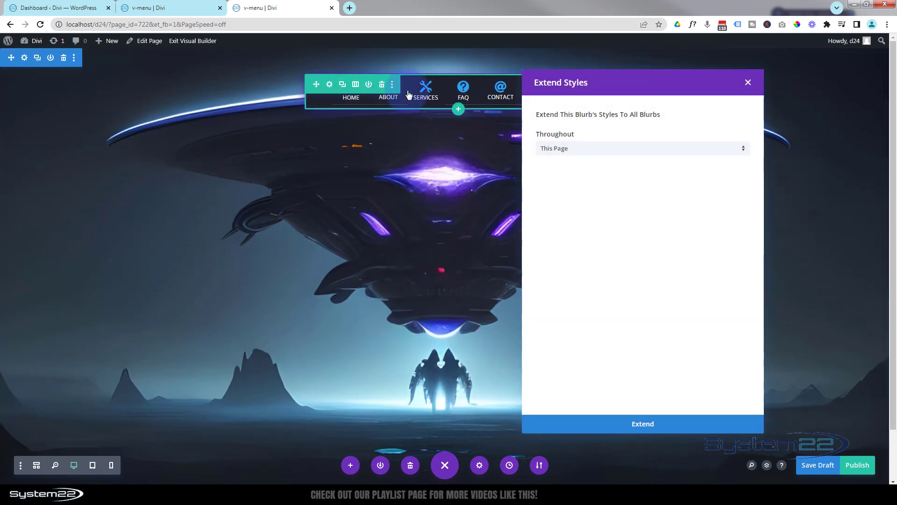
{"action": "left_click", "coordinate": [587, 152]}
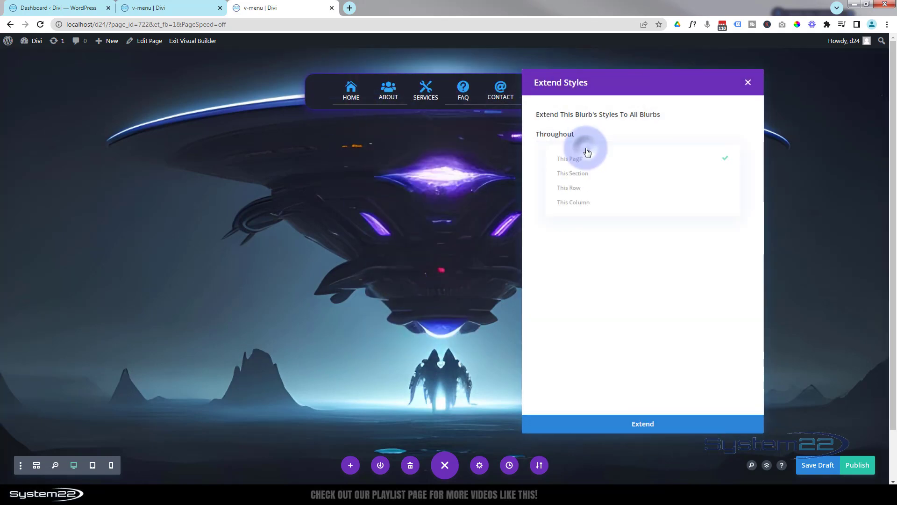
{"action": "left_click", "coordinate": [569, 193]}
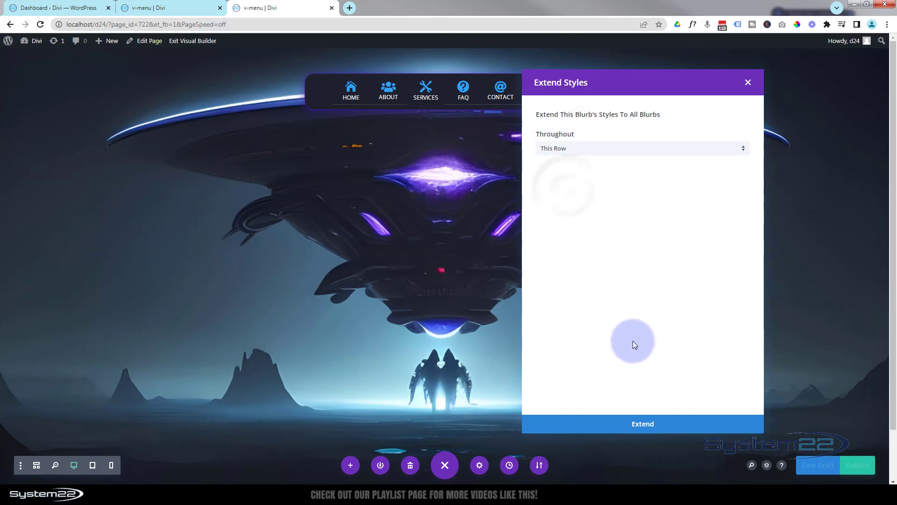
{"action": "left_click", "coordinate": [651, 424]}
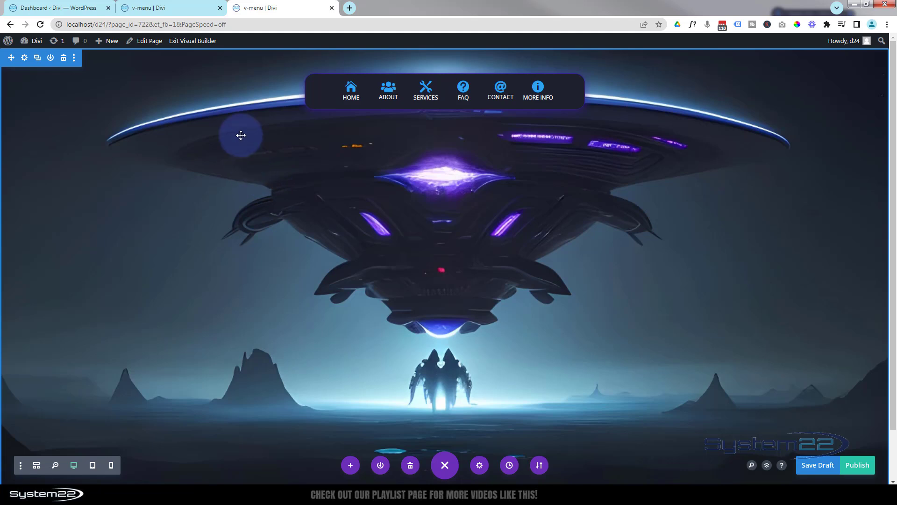
{"action": "scroll", "coordinate": [241, 135], "scroll_direction": "down", "scroll_amount": 1}
{"action": "scroll", "coordinate": [241, 135], "scroll_direction": "up", "scroll_amount": 1}
{"action": "scroll", "coordinate": [241, 135], "scroll_direction": "down", "scroll_amount": 1}
{"action": "scroll", "coordinate": [241, 135], "scroll_direction": "up", "scroll_amount": 1}
{"action": "scroll", "coordinate": [241, 135], "scroll_direction": "down", "scroll_amount": 1}
{"action": "scroll", "coordinate": [241, 135], "scroll_direction": "up", "scroll_amount": 1}
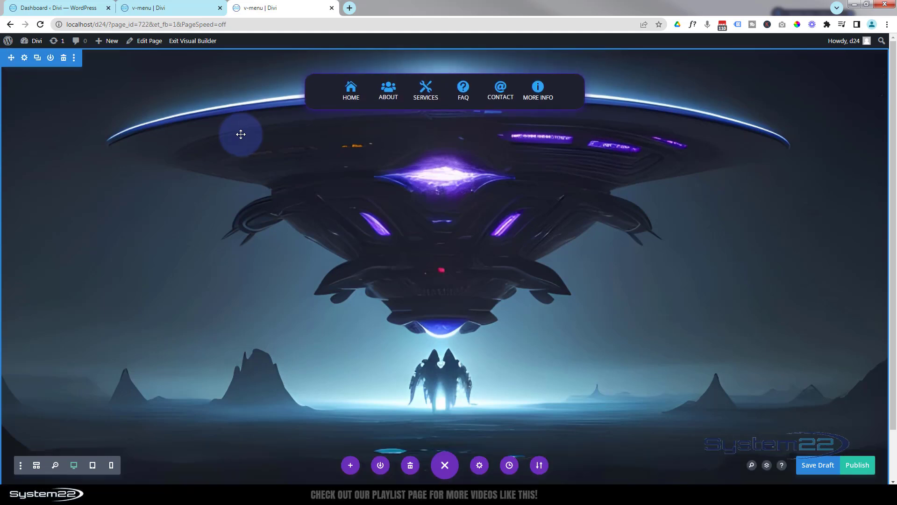
- Duplicate the section and delete the menu row from the lower copy
{"action": "left_click", "coordinate": [37, 61]}
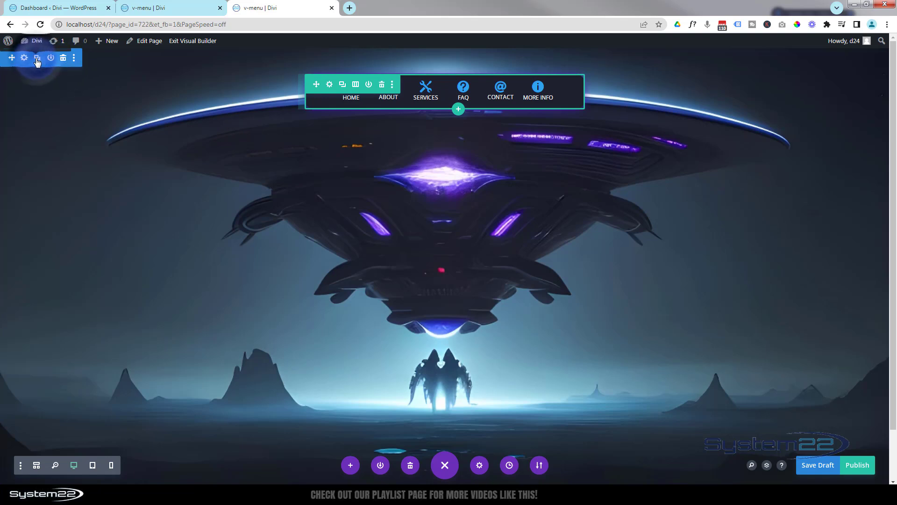
{"action": "scroll", "coordinate": [205, 160], "scroll_direction": "down", "scroll_amount": 4}
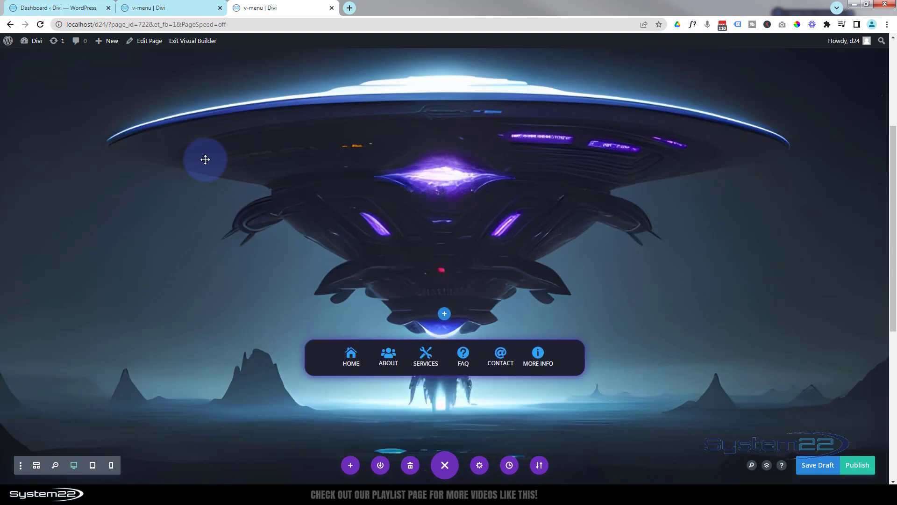
{"action": "mouse_move", "coordinate": [412, 261]}
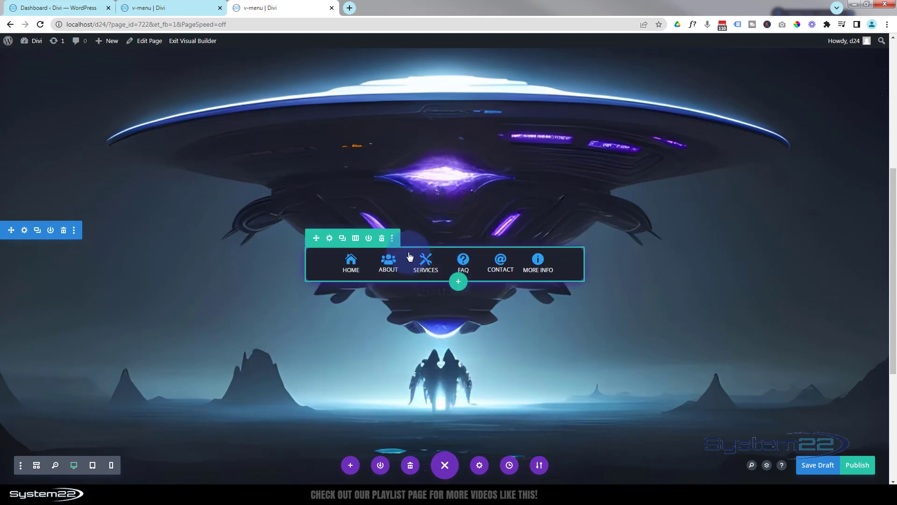
{"action": "left_click", "coordinate": [383, 241]}
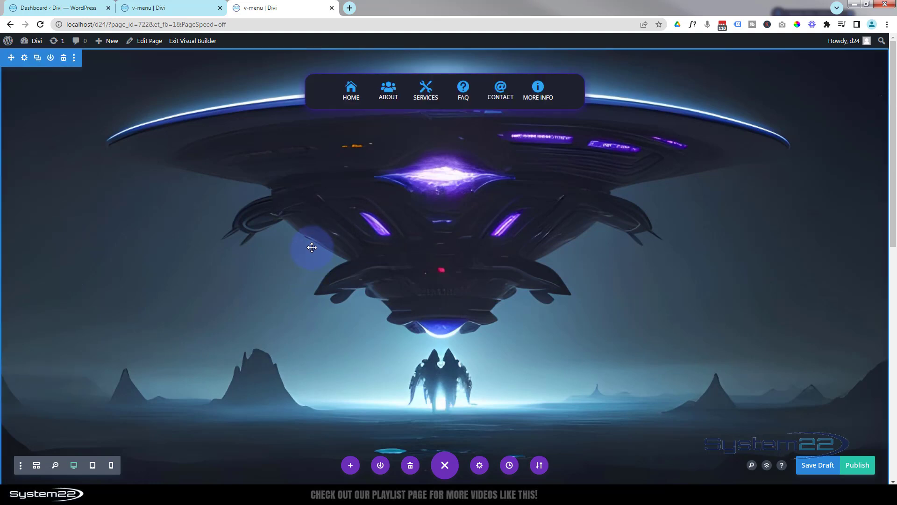
{"action": "scroll", "coordinate": [311, 247], "scroll_direction": "down", "scroll_amount": 5}
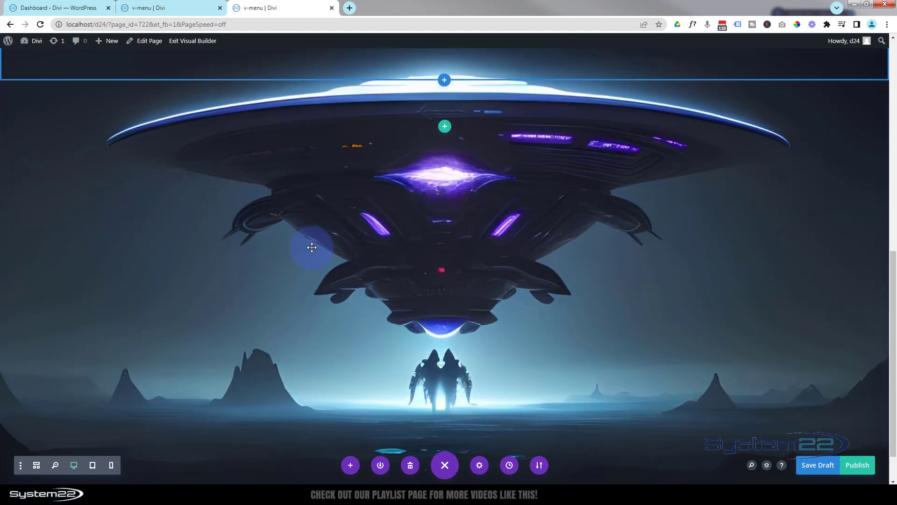
{"action": "scroll", "coordinate": [312, 247], "scroll_direction": "up", "scroll_amount": 5}
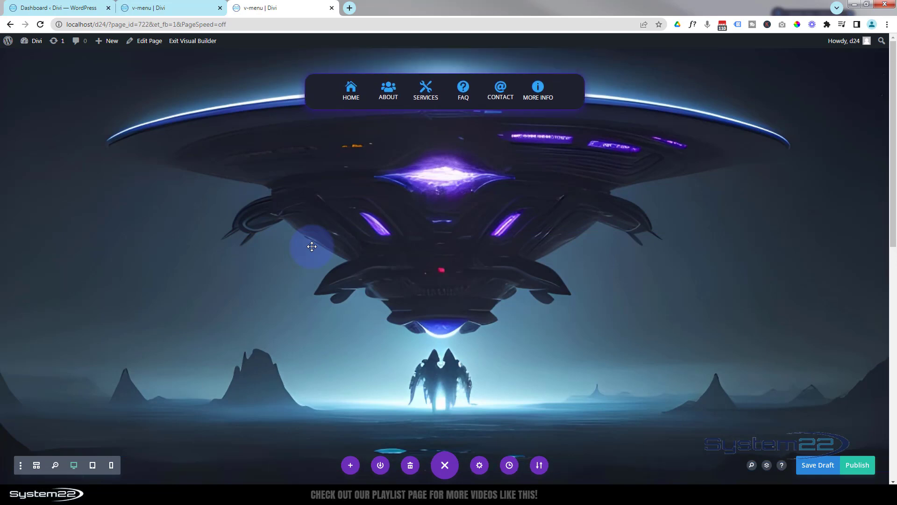
- Set the menu row's position to Fixed with its location at the top centre of the page
{"action": "mouse_move", "coordinate": [313, 98]}
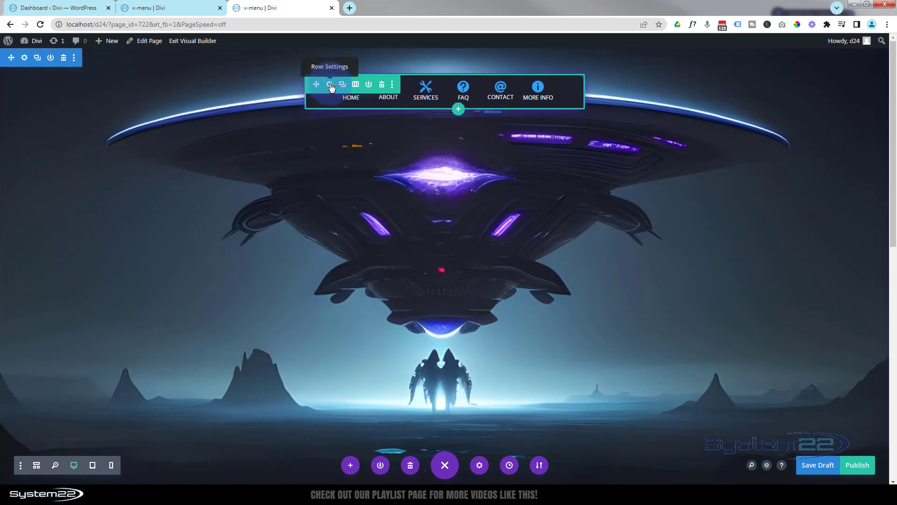
{"action": "left_click", "coordinate": [330, 86]}
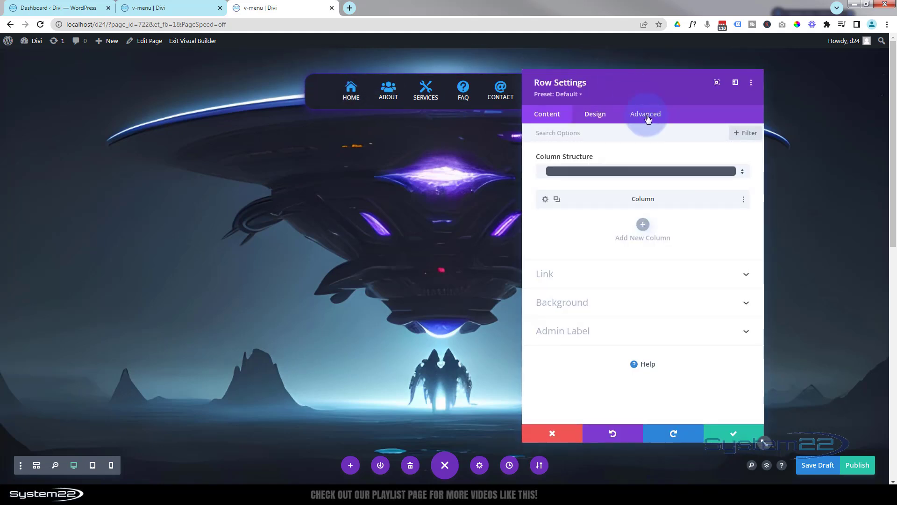
{"action": "left_click", "coordinate": [649, 118]}
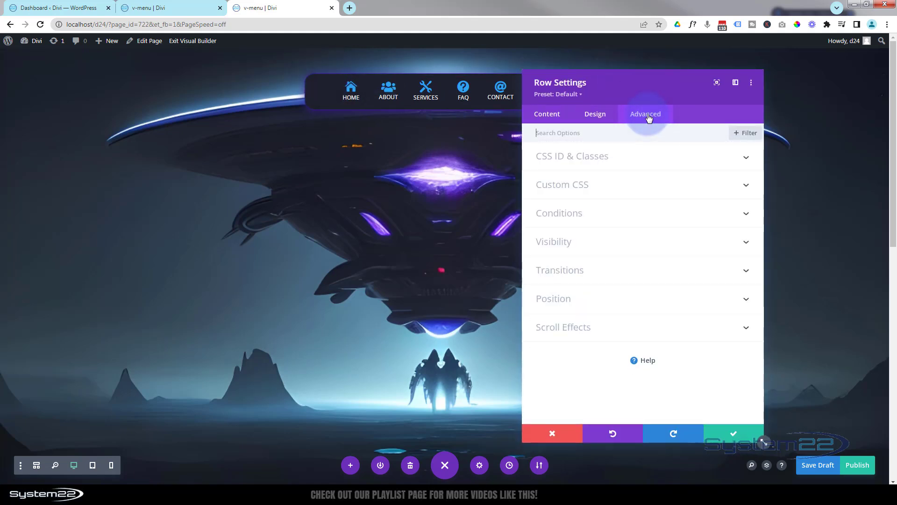
{"action": "left_click", "coordinate": [667, 304]}
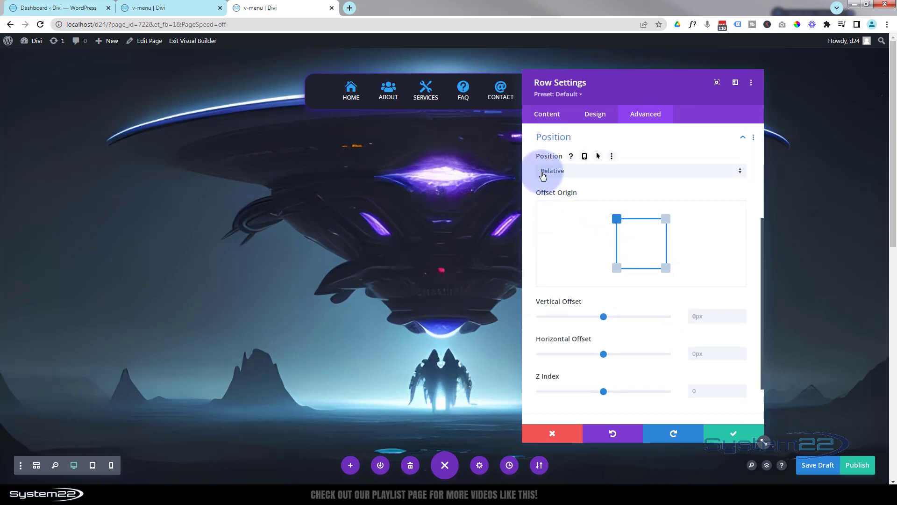
{"action": "left_click", "coordinate": [595, 170]}
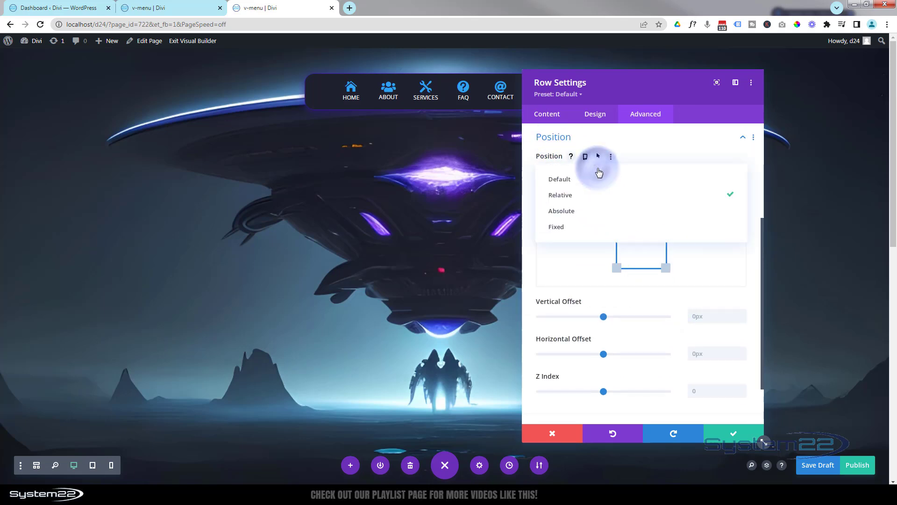
{"action": "left_click", "coordinate": [578, 229]}
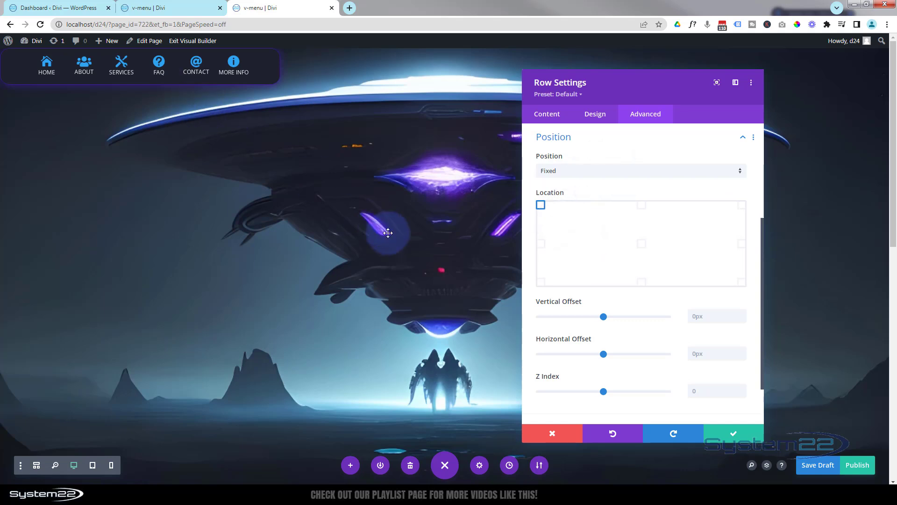
{"action": "left_click", "coordinate": [642, 207]}
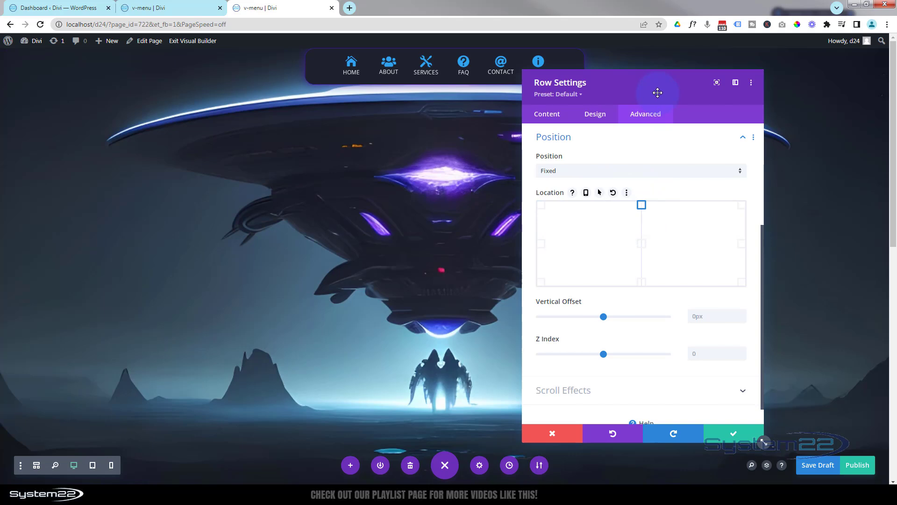
- Set the fixed menu row's vertical offset to 150px
{"action": "left_click_drag", "start_coordinate": [657, 92], "coordinate": [729, 157]}
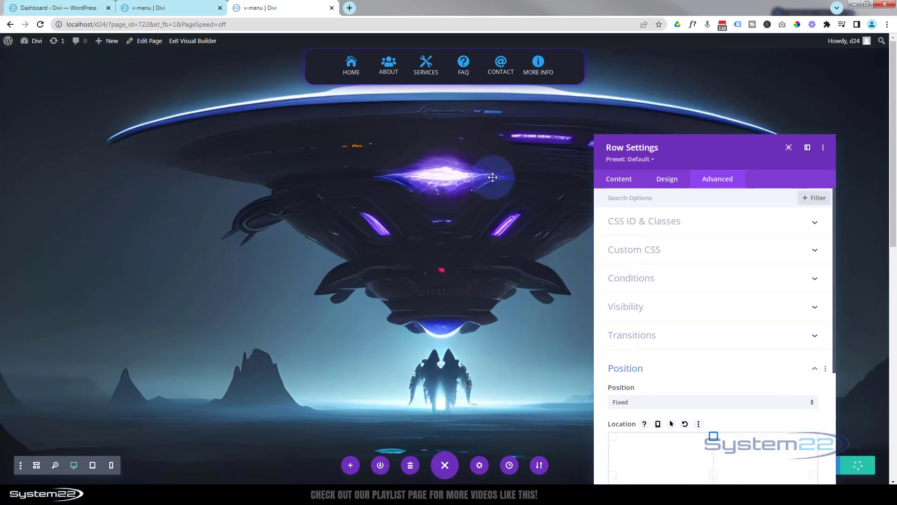
{"action": "scroll", "coordinate": [724, 272], "scroll_direction": "down", "scroll_amount": 1}
{"action": "scroll", "coordinate": [724, 272], "scroll_direction": "down", "scroll_amount": 4}
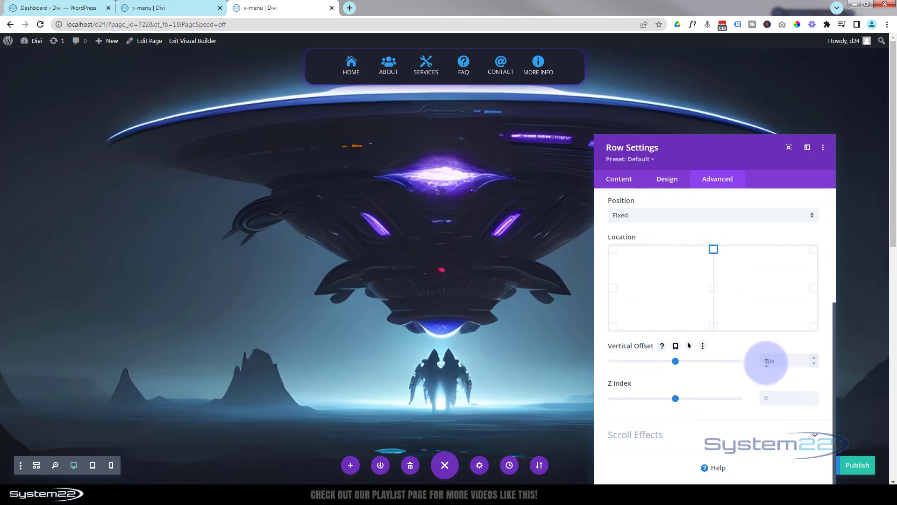
{"action": "type", "text": "100"}
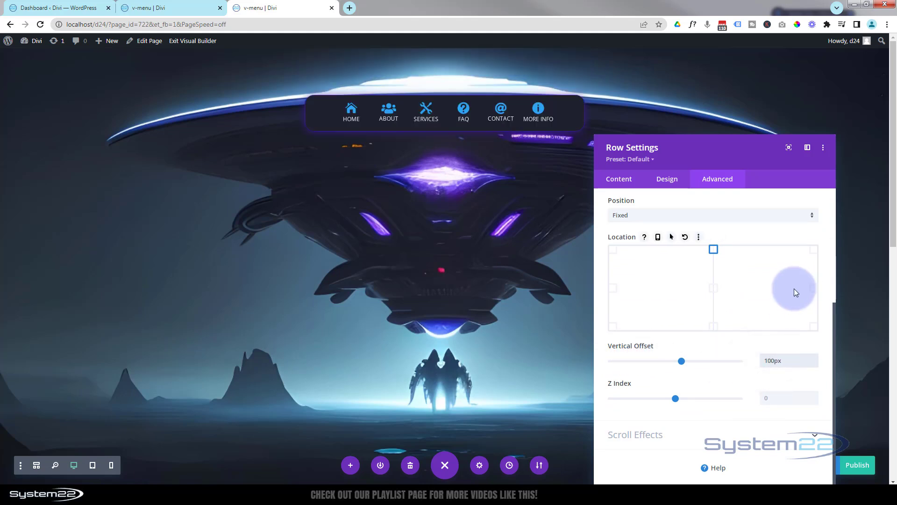
{"action": "left_click", "coordinate": [768, 358]}
{"action": "key", "text": "BackSpace"}
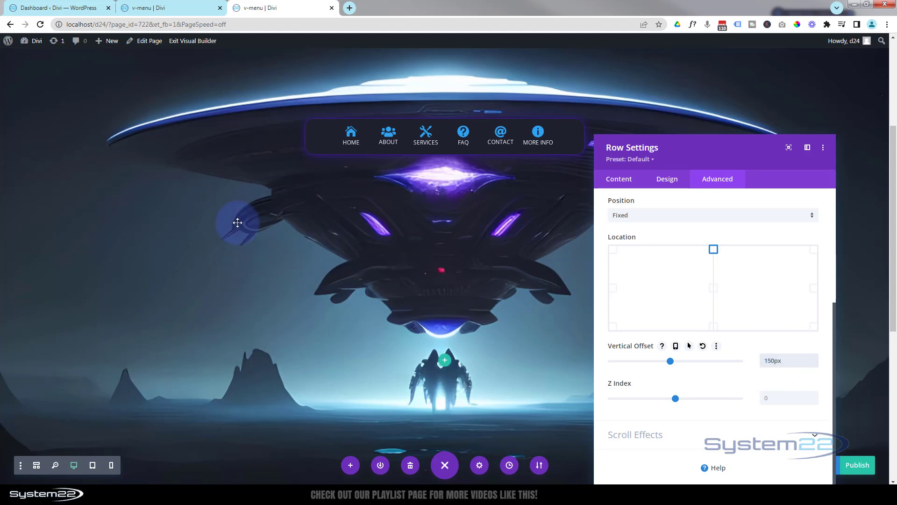
- Examine how the fixed menu row behaves over both page sections while the page moves up and down
{"action": "scroll", "coordinate": [260, 229], "scroll_direction": "down", "scroll_amount": 4}
{"action": "scroll", "coordinate": [259, 228], "scroll_direction": "up", "scroll_amount": 5}
{"action": "scroll", "coordinate": [258, 228], "scroll_direction": "up", "scroll_amount": 2}
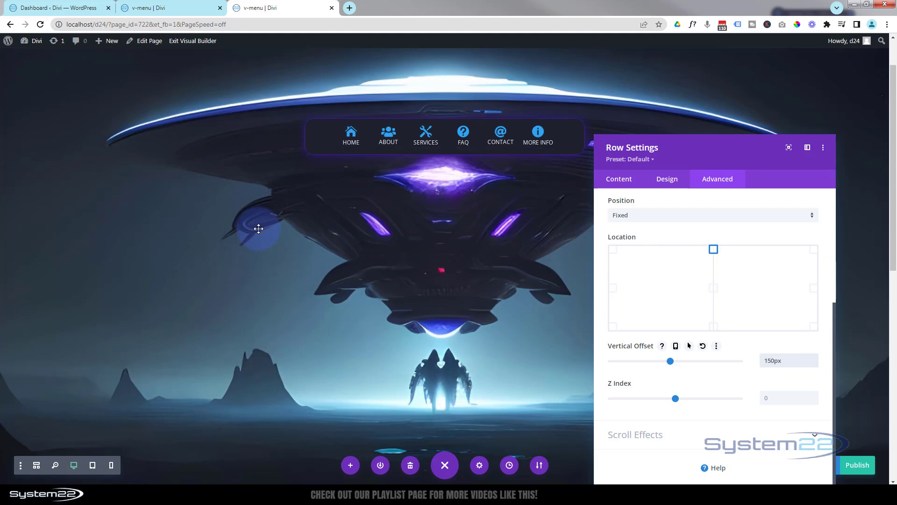
{"action": "scroll", "coordinate": [258, 228], "scroll_direction": "down", "scroll_amount": 5}
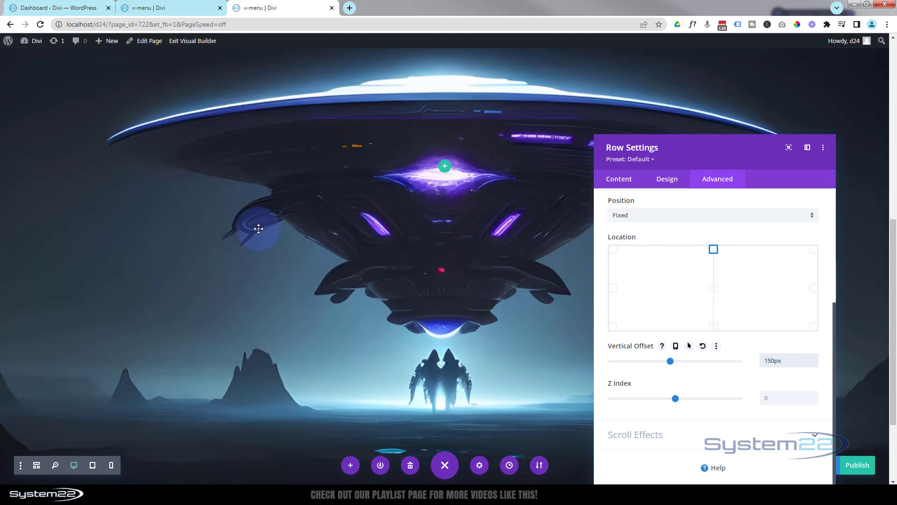
{"action": "scroll", "coordinate": [258, 229], "scroll_direction": "down", "scroll_amount": 1}
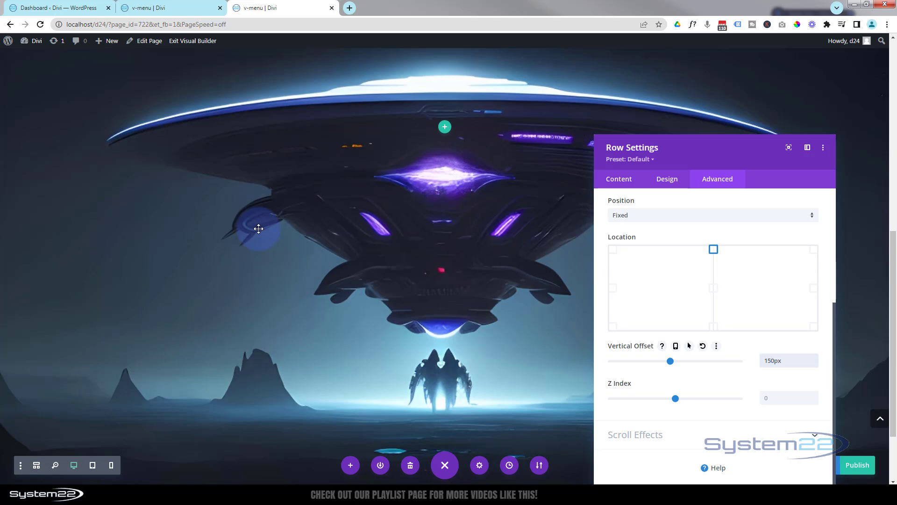
{"action": "scroll", "coordinate": [258, 229], "scroll_direction": "up", "scroll_amount": 2}
{"action": "scroll", "coordinate": [259, 228], "scroll_direction": "down", "scroll_amount": 2}
{"action": "scroll", "coordinate": [259, 229], "scroll_direction": "up", "scroll_amount": 2}
{"action": "scroll", "coordinate": [258, 228], "scroll_direction": "down", "scroll_amount": 2}
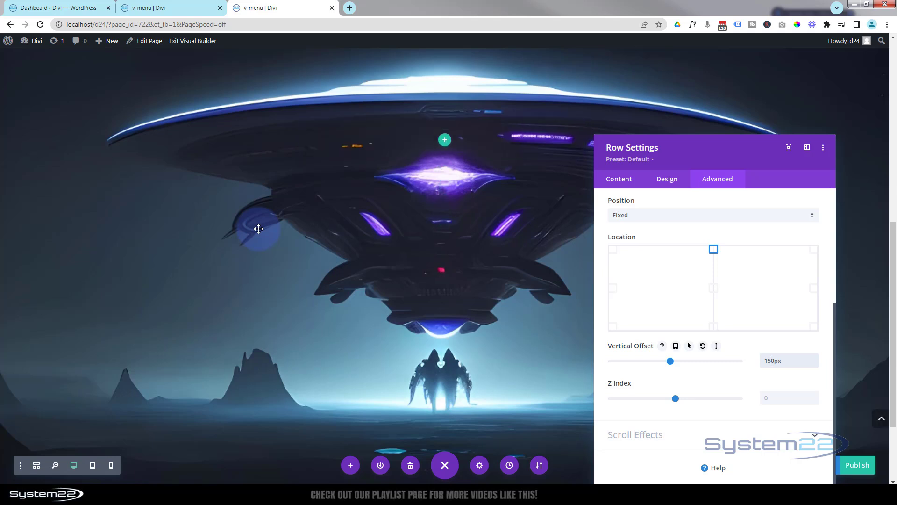
{"action": "scroll", "coordinate": [258, 228], "scroll_direction": "up", "scroll_amount": 4}
{"action": "scroll", "coordinate": [259, 229], "scroll_direction": "up", "scroll_amount": 1}
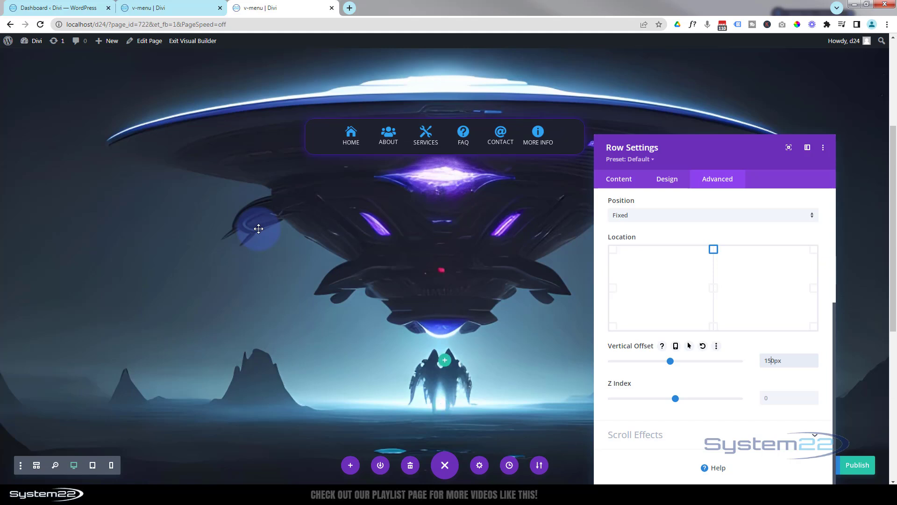
{"action": "scroll", "coordinate": [258, 229], "scroll_direction": "down", "scroll_amount": 5}
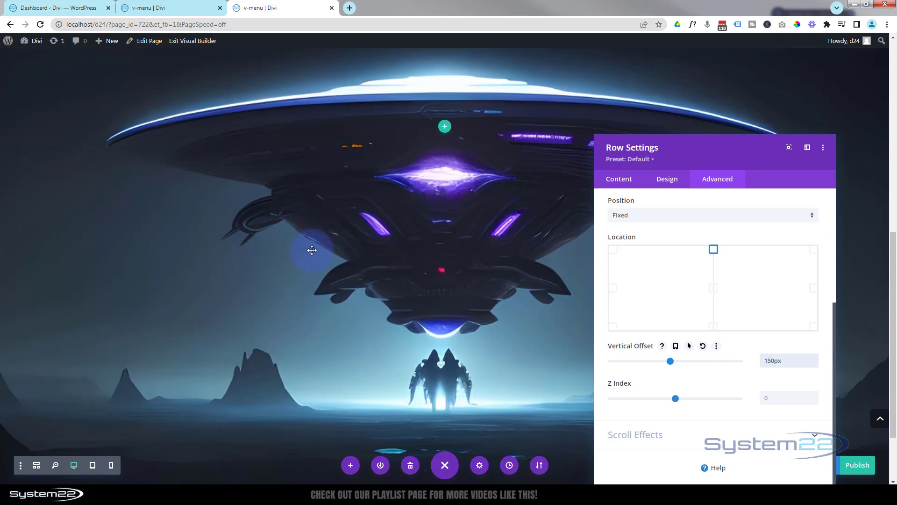
{"action": "scroll", "coordinate": [311, 250], "scroll_direction": "up", "scroll_amount": 2}
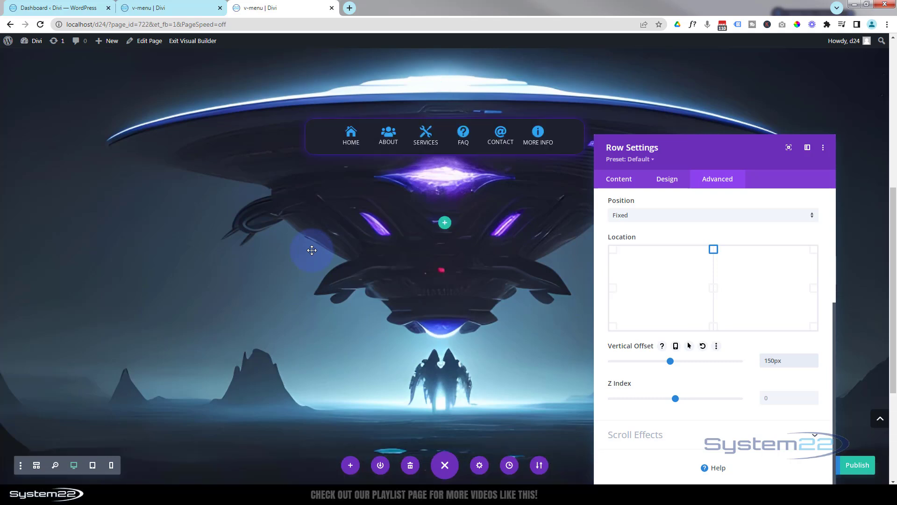
{"action": "scroll", "coordinate": [312, 250], "scroll_direction": "down", "scroll_amount": 2}
{"action": "scroll", "coordinate": [312, 250], "scroll_direction": "up", "scroll_amount": 2}
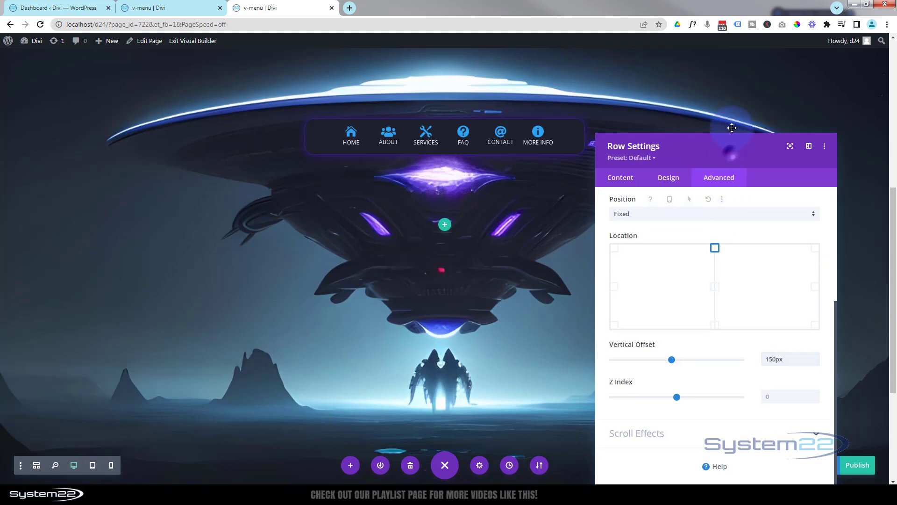
- Raise the menu row's Z index to 262, check it over the lower section, and save the row settings
{"action": "left_click_drag", "start_coordinate": [730, 153], "coordinate": [734, 76]}
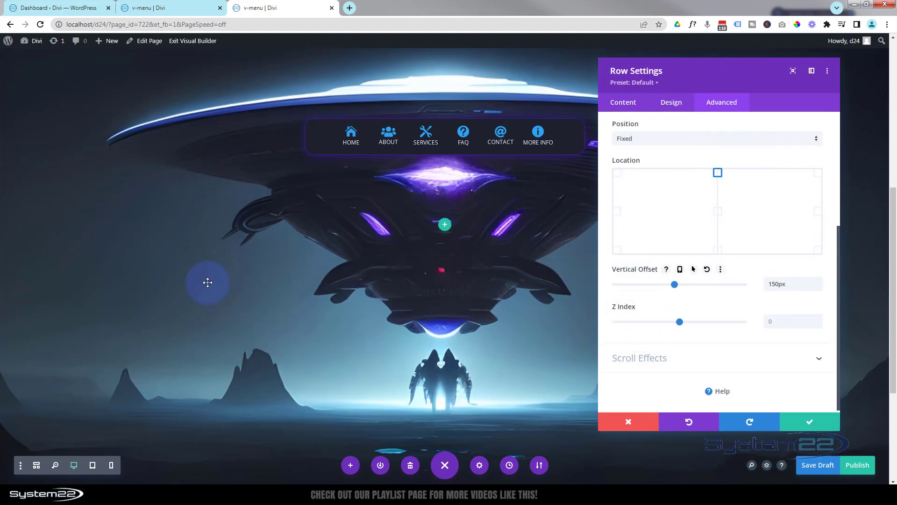
{"action": "scroll", "coordinate": [209, 263], "scroll_direction": "down", "scroll_amount": 1}
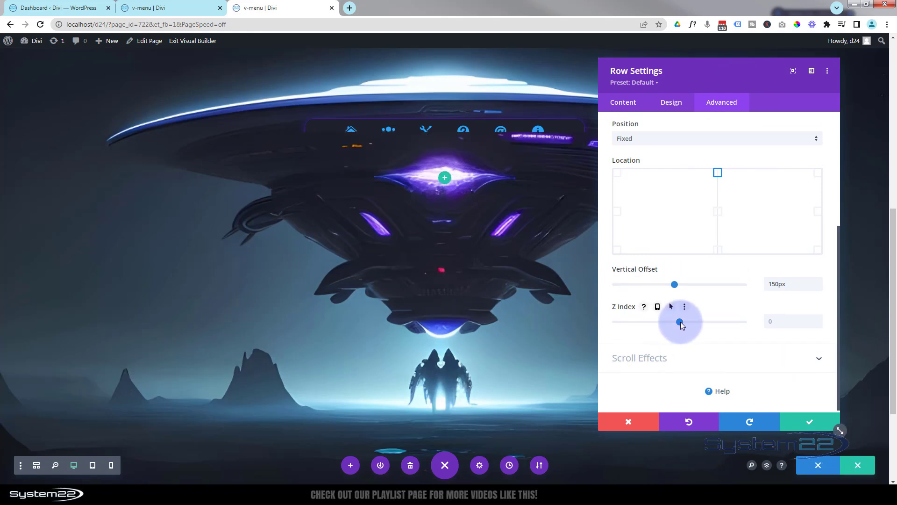
{"action": "left_click_drag", "start_coordinate": [680, 321], "coordinate": [714, 322]}
{"action": "scroll", "coordinate": [473, 319], "scroll_direction": "down", "scroll_amount": 3}
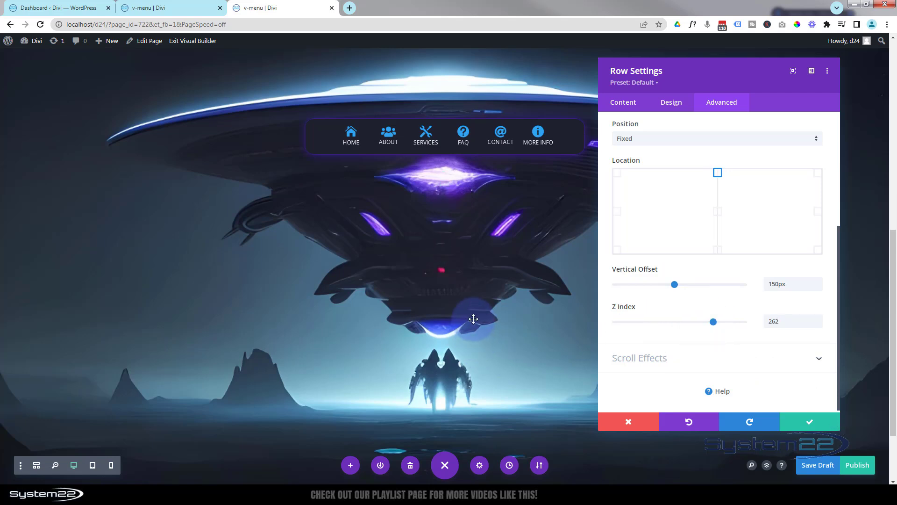
{"action": "scroll", "coordinate": [473, 319], "scroll_direction": "up", "scroll_amount": 10}
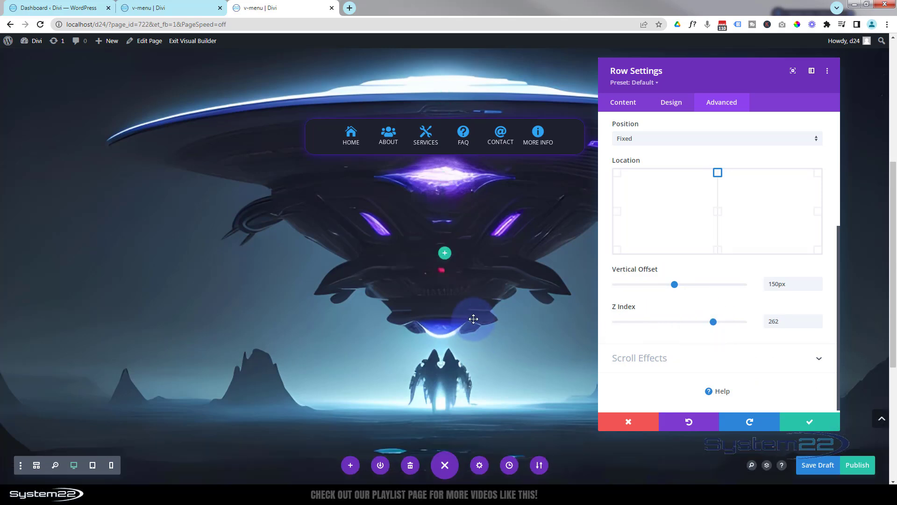
{"action": "scroll", "coordinate": [473, 319], "scroll_direction": "down", "scroll_amount": 5}
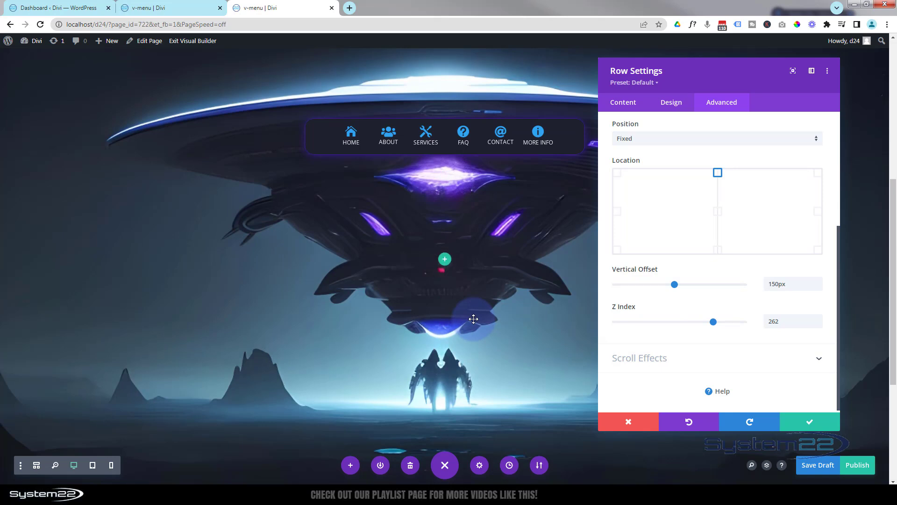
{"action": "scroll", "coordinate": [473, 318], "scroll_direction": "up", "scroll_amount": 5}
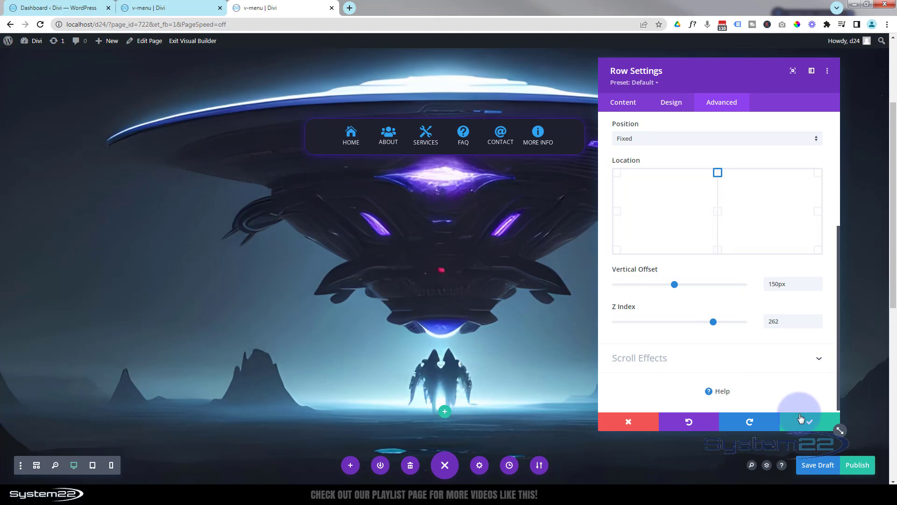
{"action": "left_click", "coordinate": [805, 423]}
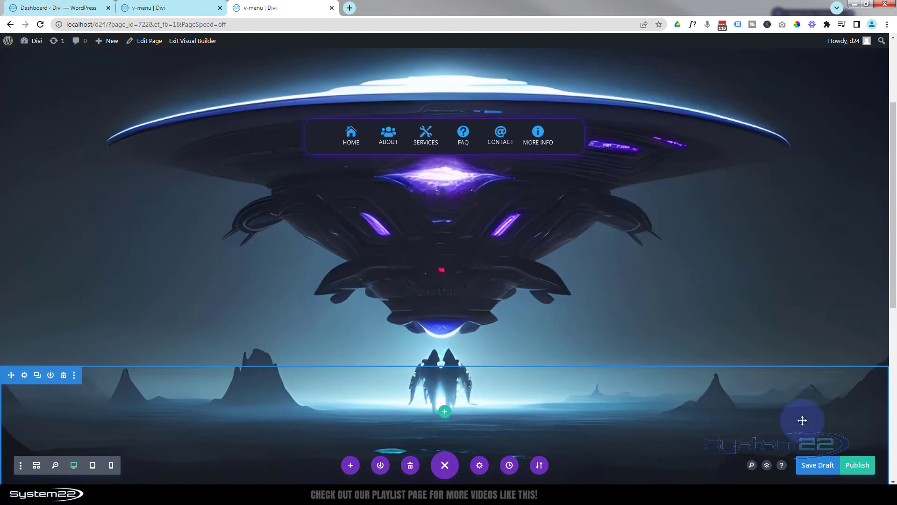
- Preview the menu's layout in tablet and phone views, and return to the desktop view
{"action": "left_click", "coordinate": [93, 465]}
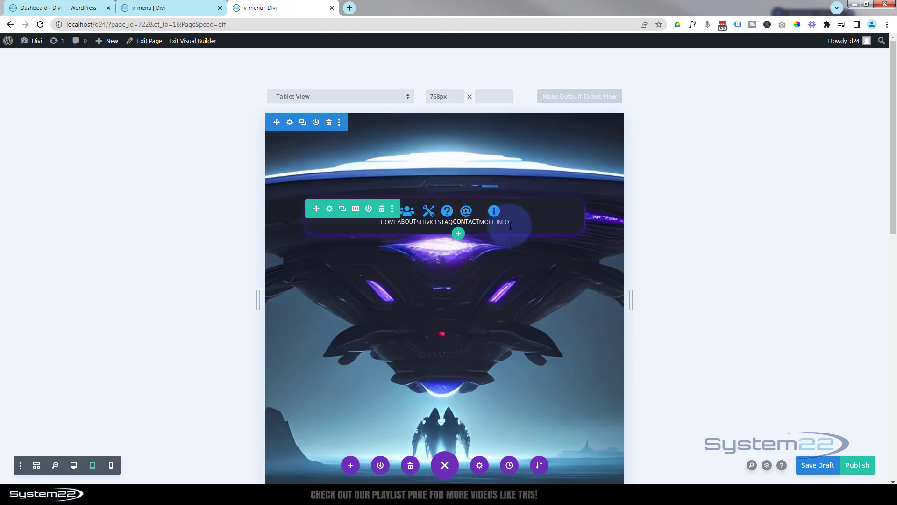
{"action": "left_click", "coordinate": [112, 466]}
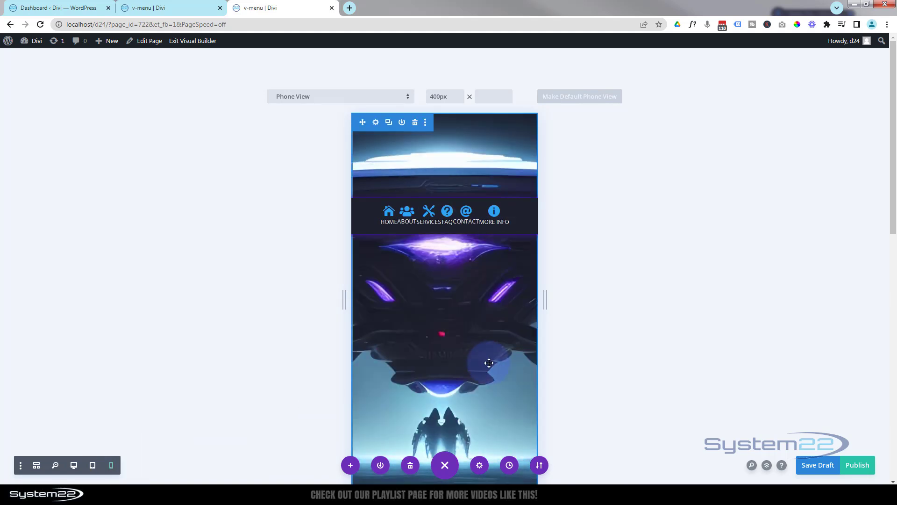
{"action": "left_click", "coordinate": [74, 466]}
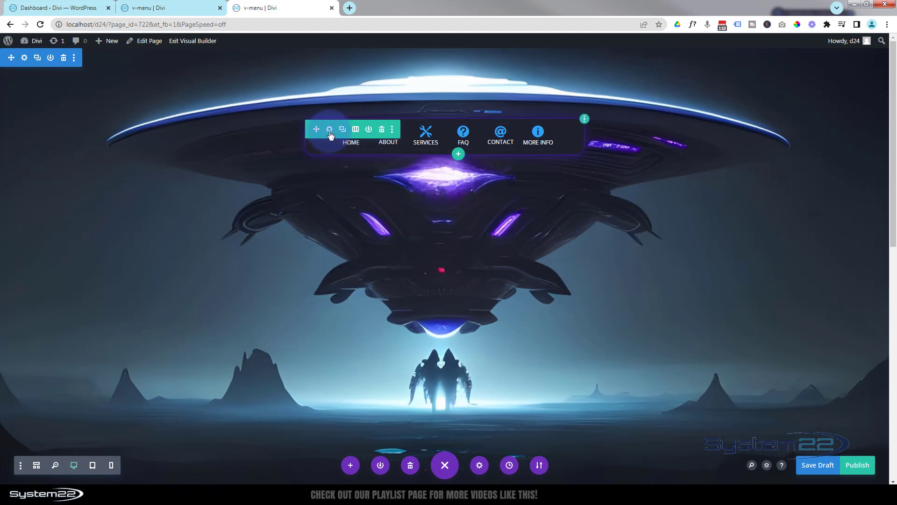
- Open the menu column's custom CSS for module elements and enable per-device values for its Main Element
{"action": "left_click", "coordinate": [330, 131]}
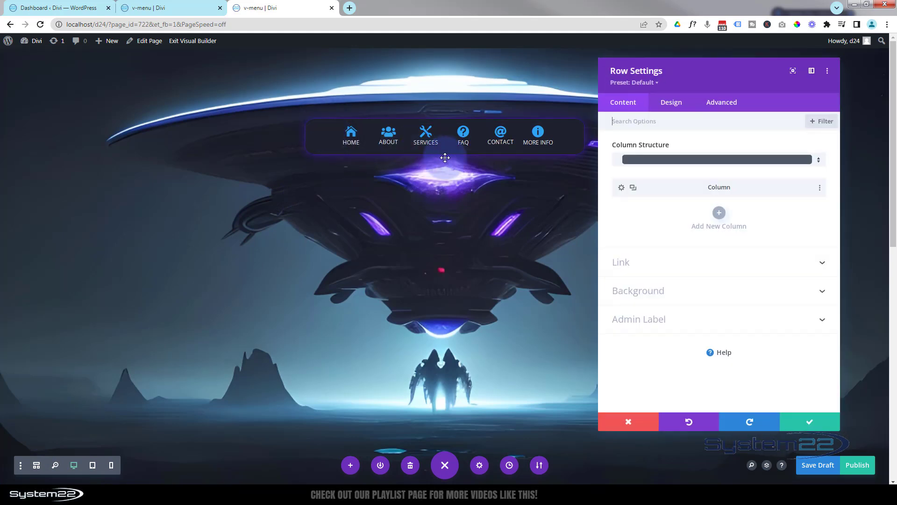
{"action": "left_click", "coordinate": [622, 187]}
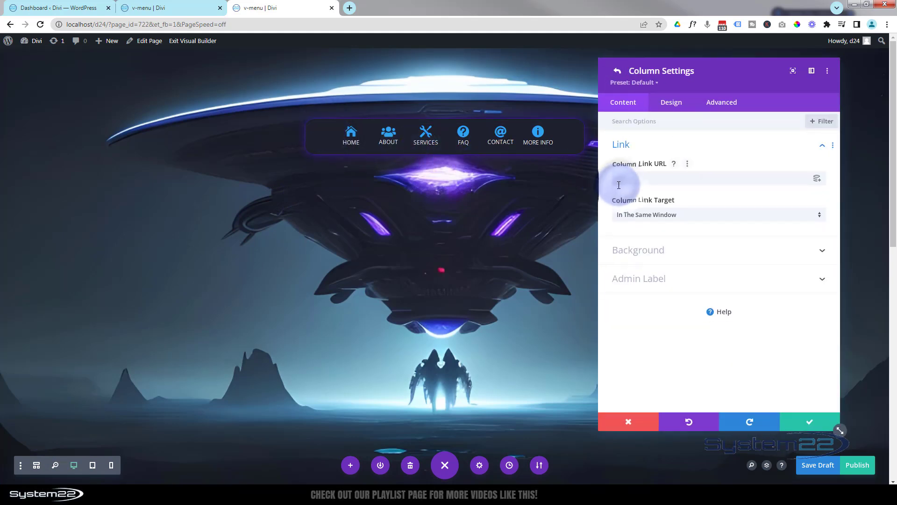
{"action": "left_click", "coordinate": [735, 107]}
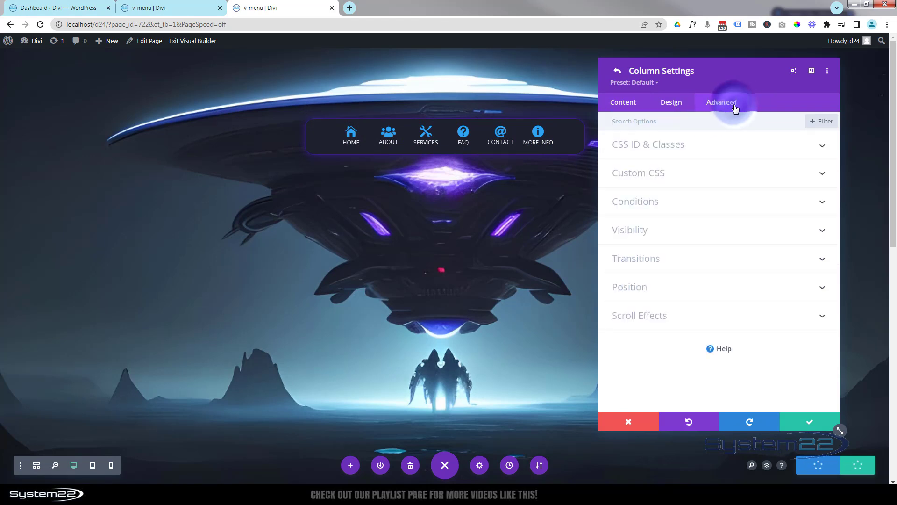
{"action": "left_click", "coordinate": [736, 175]}
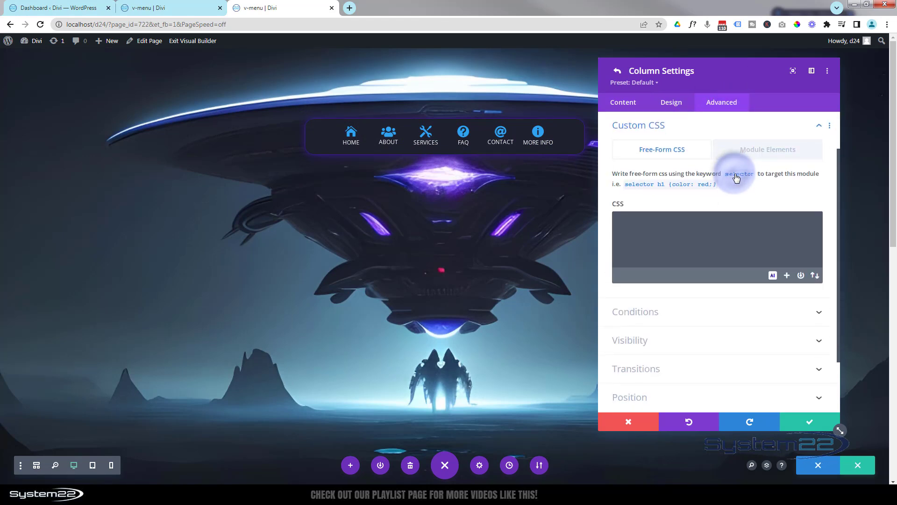
{"action": "left_click", "coordinate": [762, 152]}
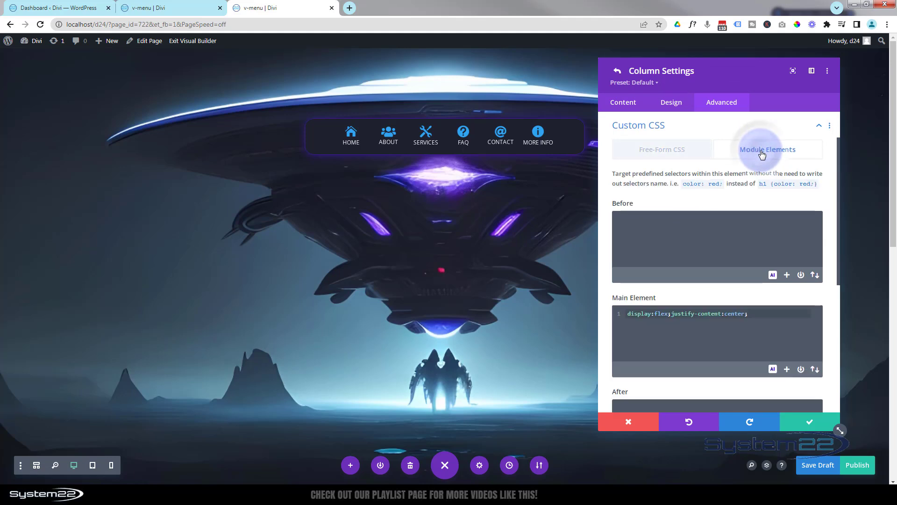
{"action": "scroll", "coordinate": [702, 270], "scroll_direction": "down", "scroll_amount": 1}
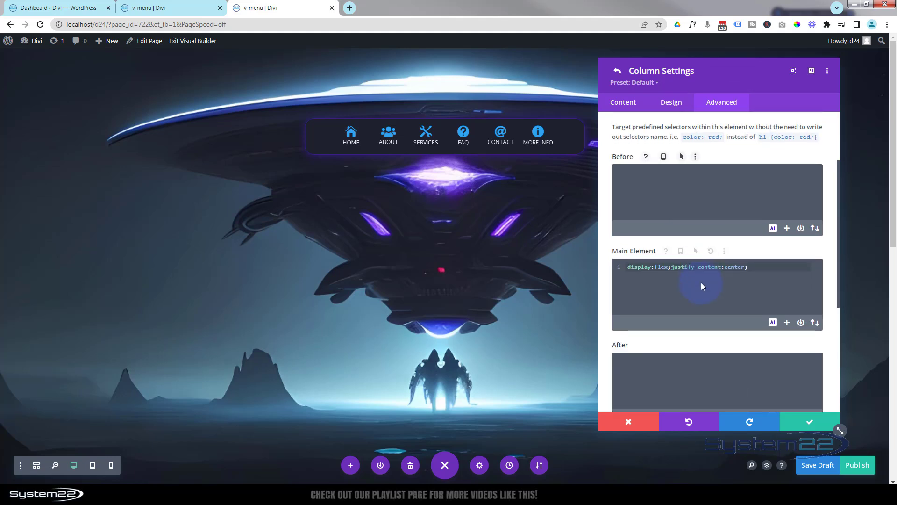
{"action": "triple_click", "coordinate": [757, 264]}
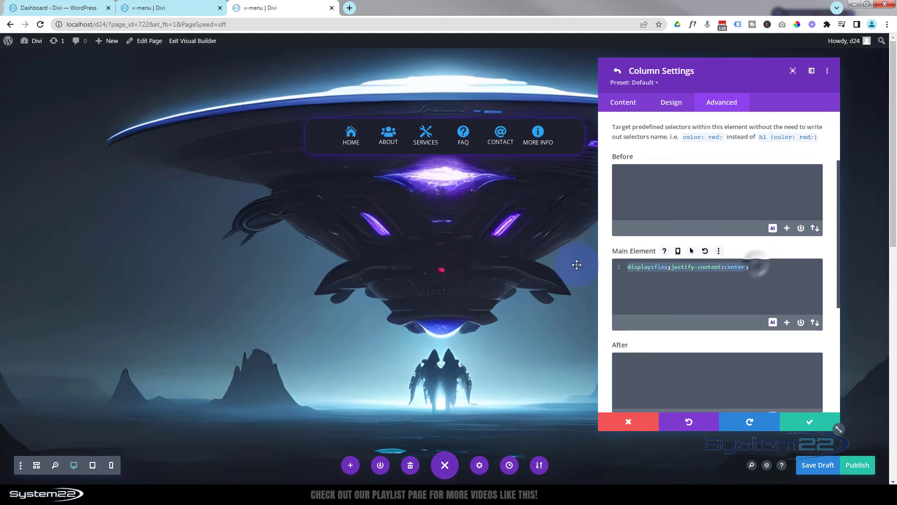
{"action": "left_click", "coordinate": [679, 251]}
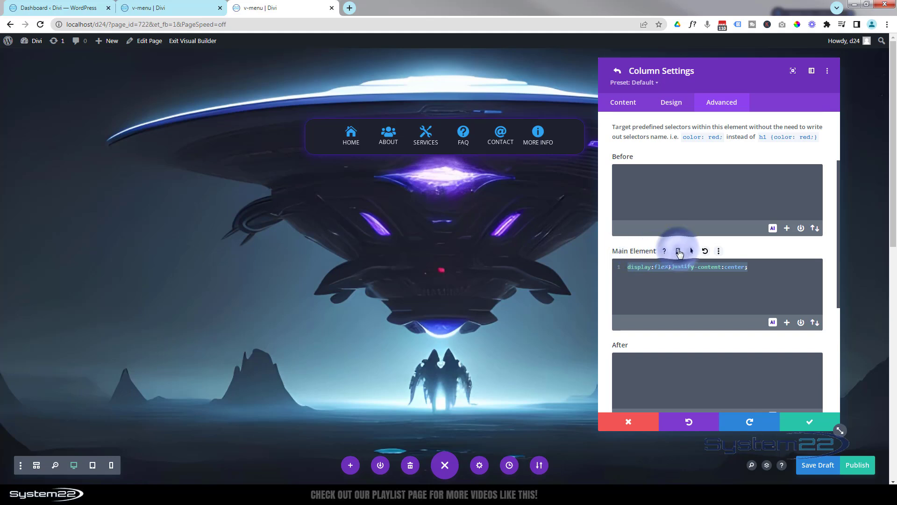
- Set the column's tablet Main Element CSS to display:flex;justify-content:space-around; and check the menu's spacing
{"action": "left_click", "coordinate": [723, 273]}
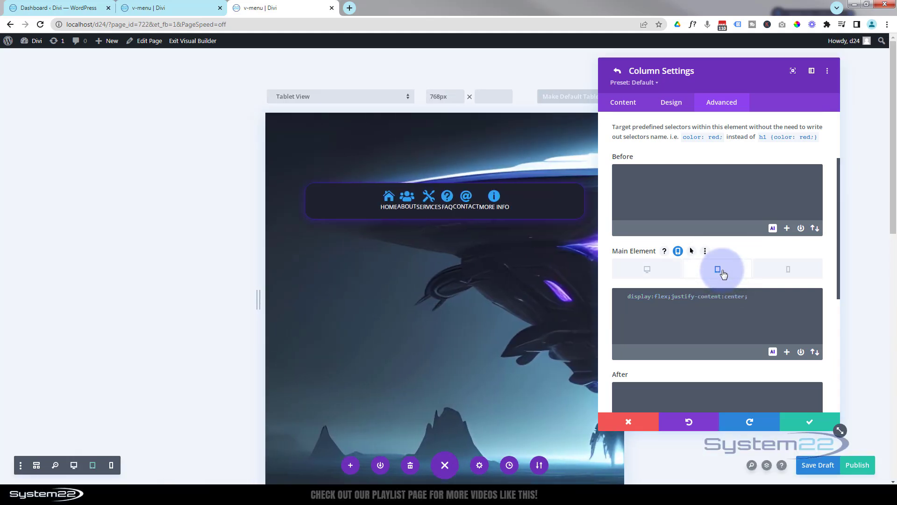
{"action": "left_click", "coordinate": [634, 297]}
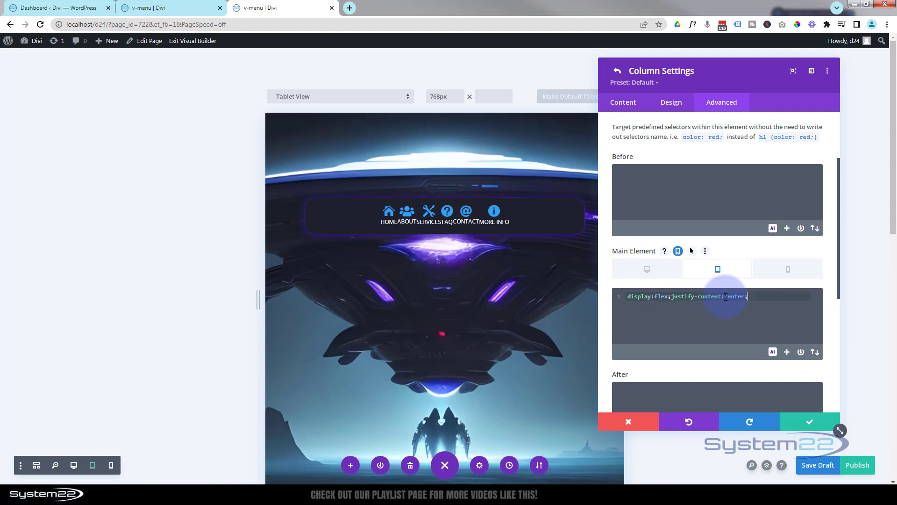
{"action": "left_click_drag", "start_coordinate": [725, 297], "coordinate": [746, 298]}
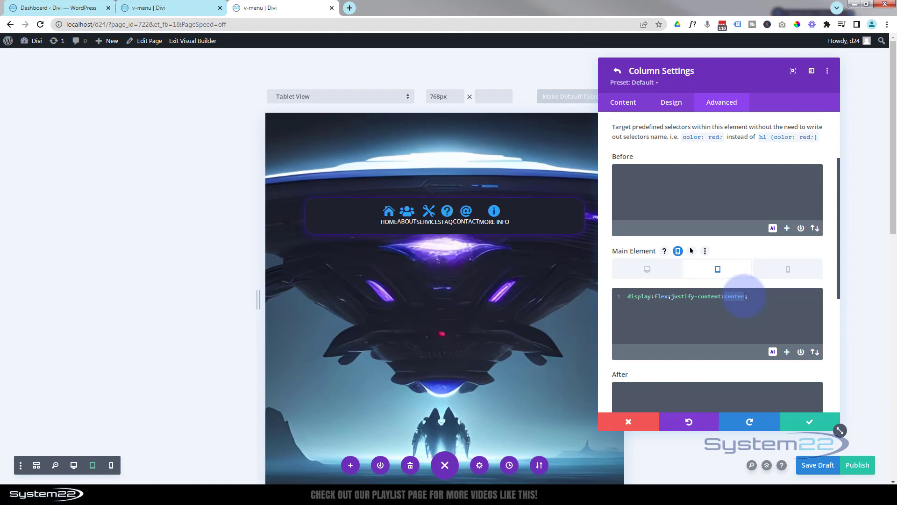
{"action": "type", "text": "spa"}
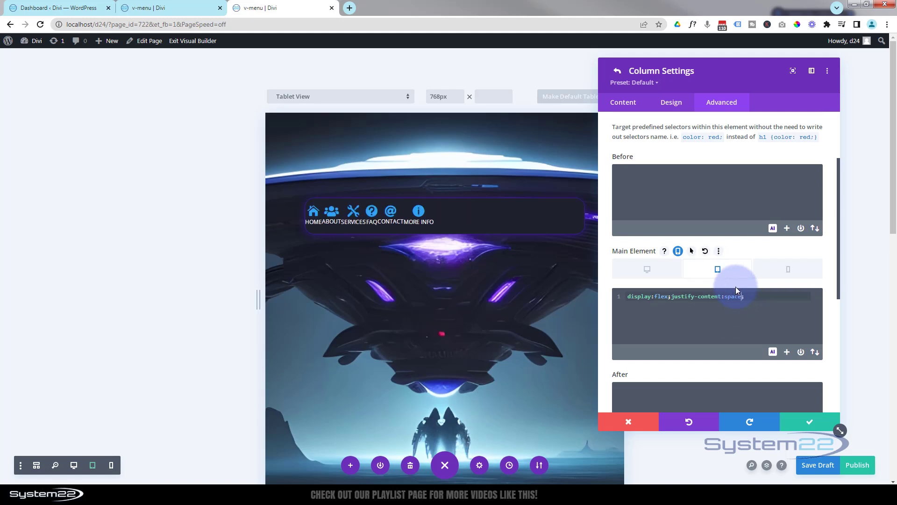
{"action": "type", "text": "ce-around"}
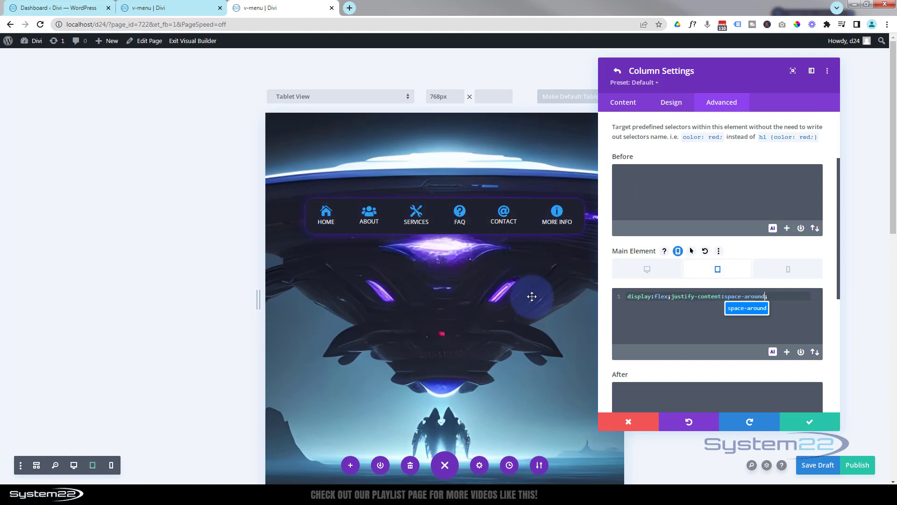
{"action": "scroll", "coordinate": [469, 149], "scroll_direction": "down", "scroll_amount": 2}
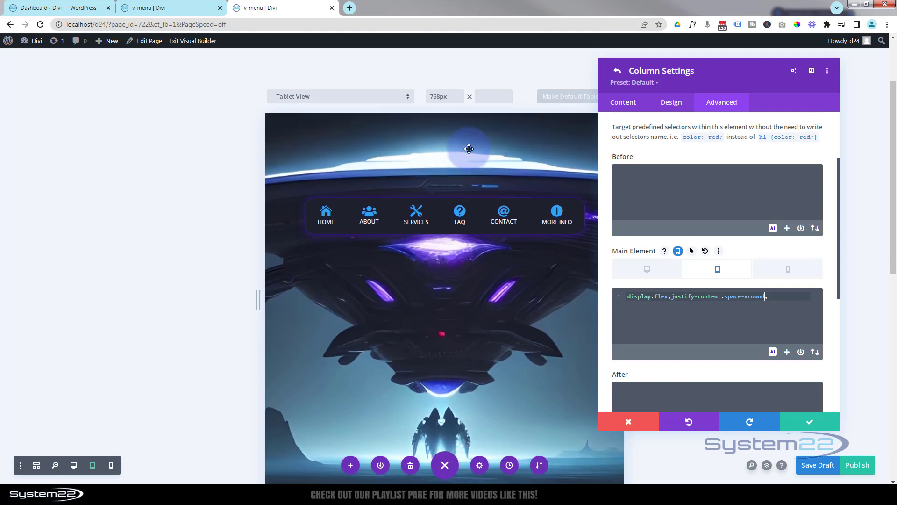
- Set the column's phone Main Element CSS to display:block and save the column settings
{"action": "left_click_drag", "start_coordinate": [775, 296], "coordinate": [630, 301]}
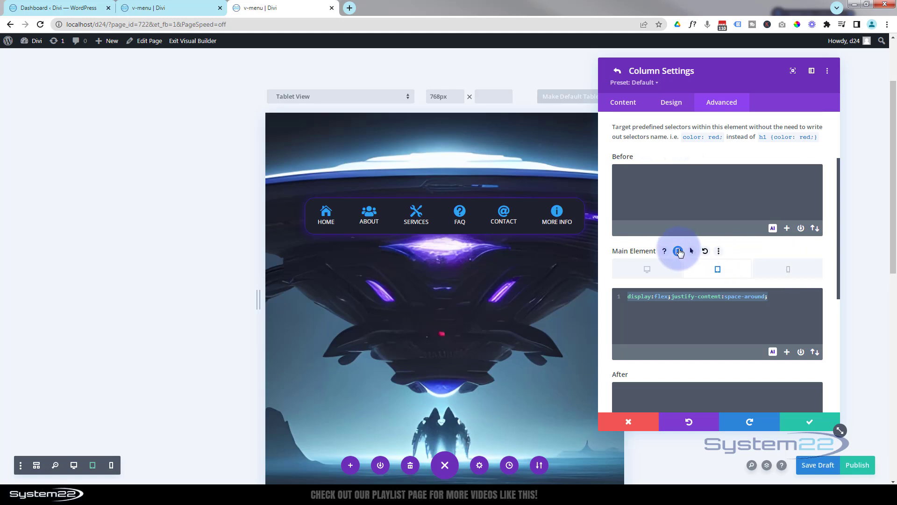
{"action": "left_click", "coordinate": [789, 277]}
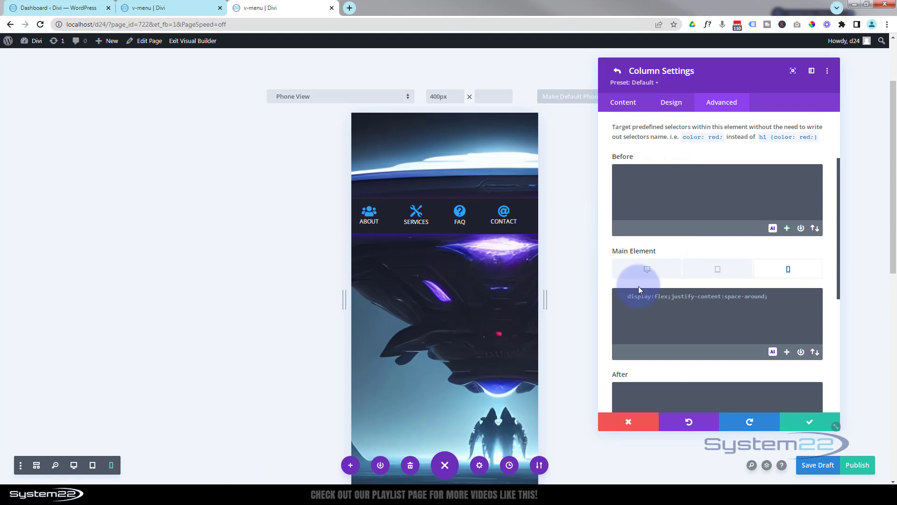
{"action": "left_click", "coordinate": [629, 298]}
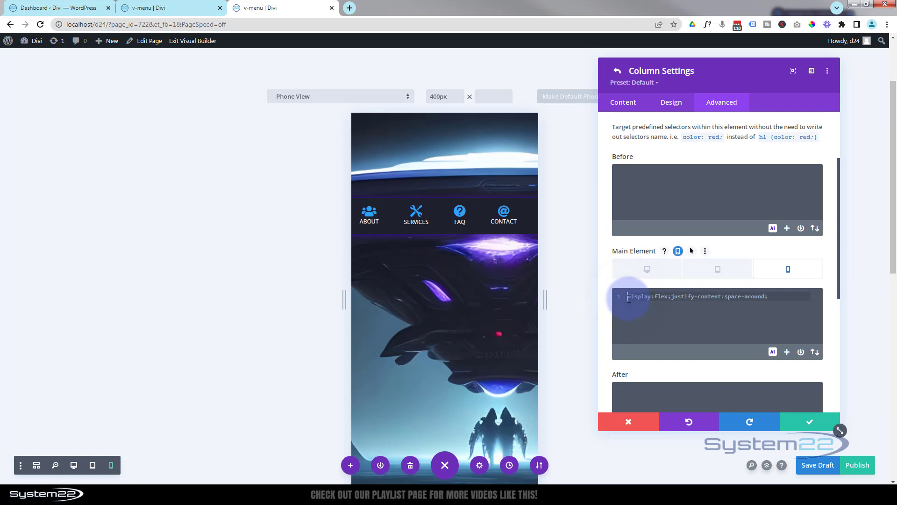
{"action": "type", "text": "display:flex;justify-content:space-around;"}
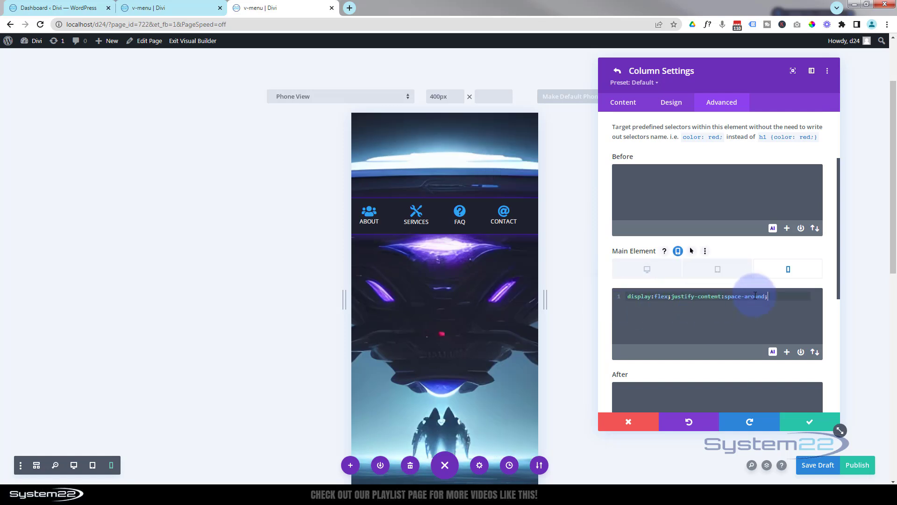
{"action": "left_click_drag", "start_coordinate": [787, 296], "coordinate": [654, 295]}
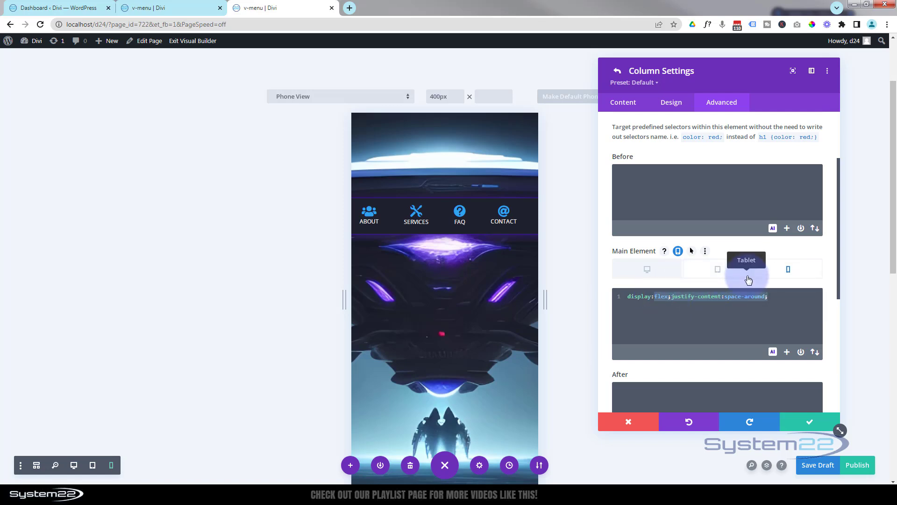
{"action": "type", "text": "blo"}
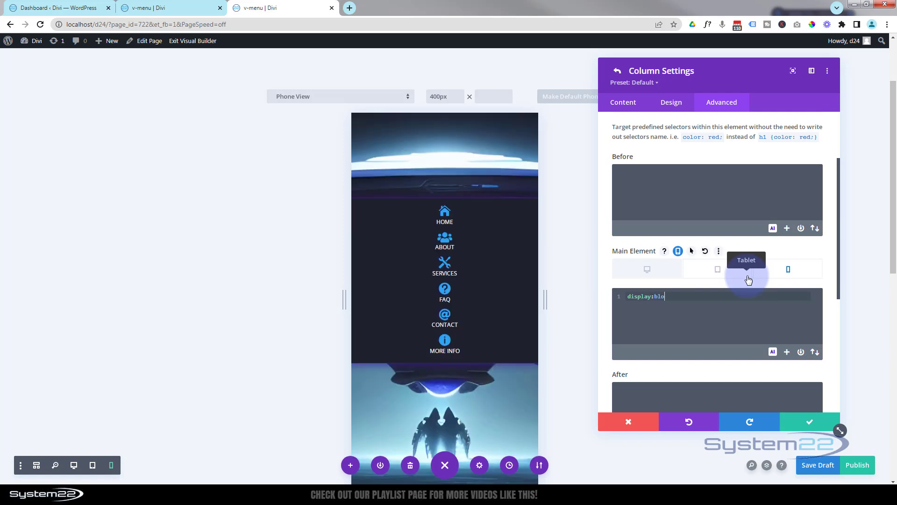
{"action": "type", "text": "ck"}
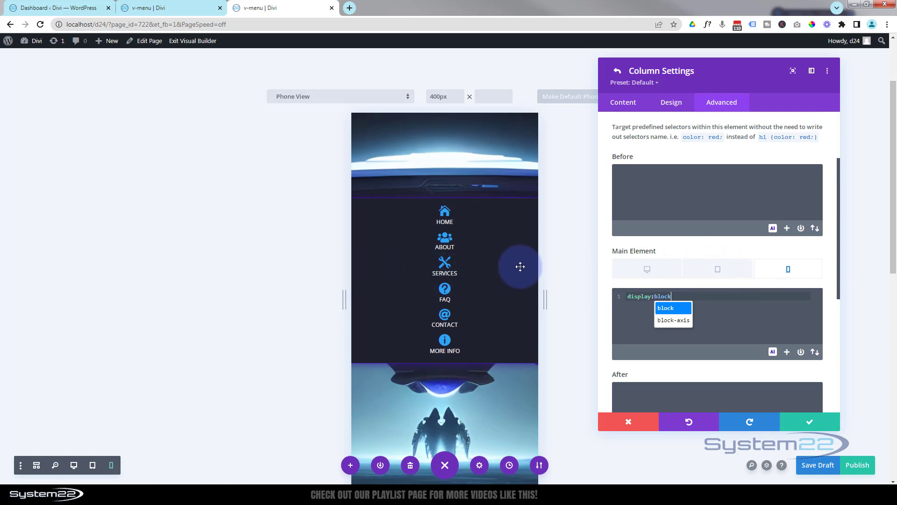
{"action": "scroll", "coordinate": [710, 271], "scroll_direction": "down", "scroll_amount": 1}
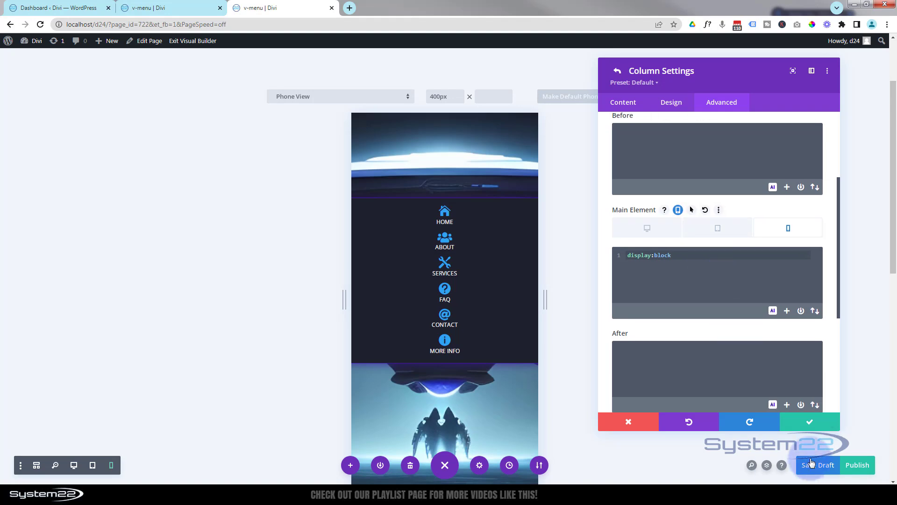
{"action": "left_click", "coordinate": [813, 424]}
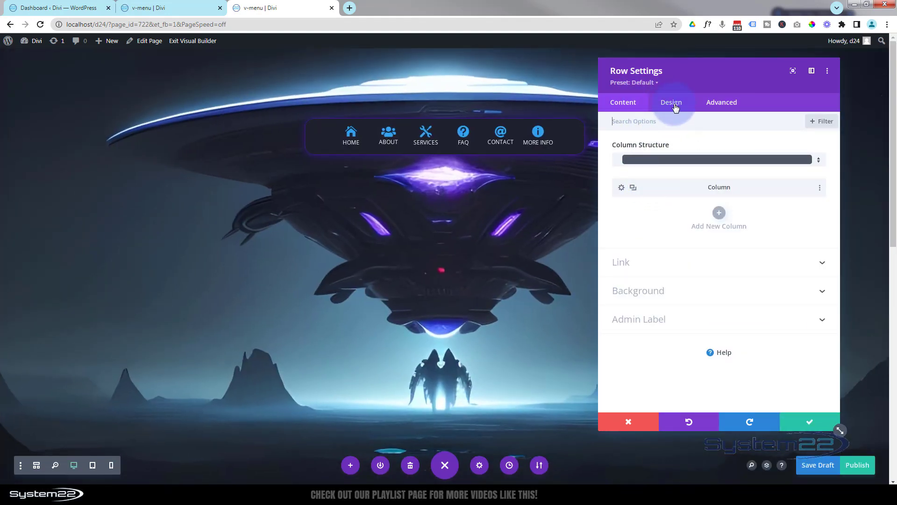
- Enable per-device width in the menu row's sizing and set the phone width to 80px
{"action": "left_click", "coordinate": [675, 104]}
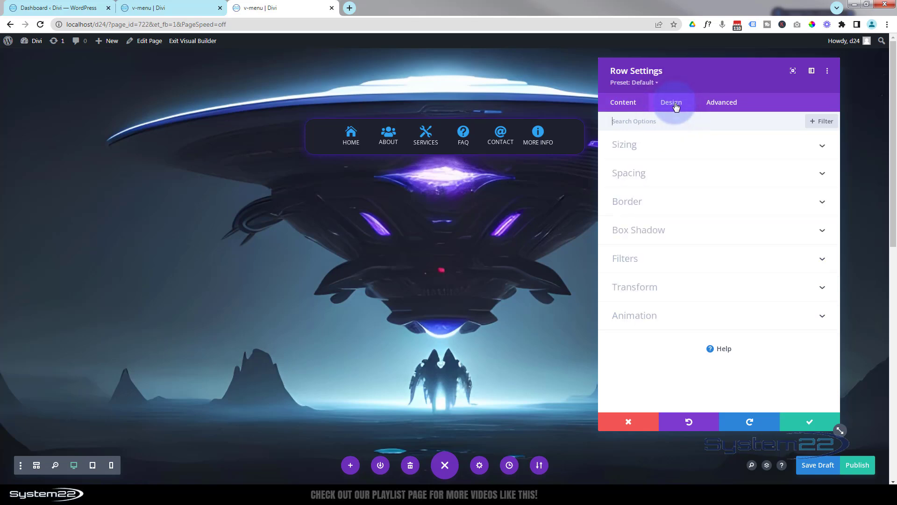
{"action": "left_click", "coordinate": [677, 154]}
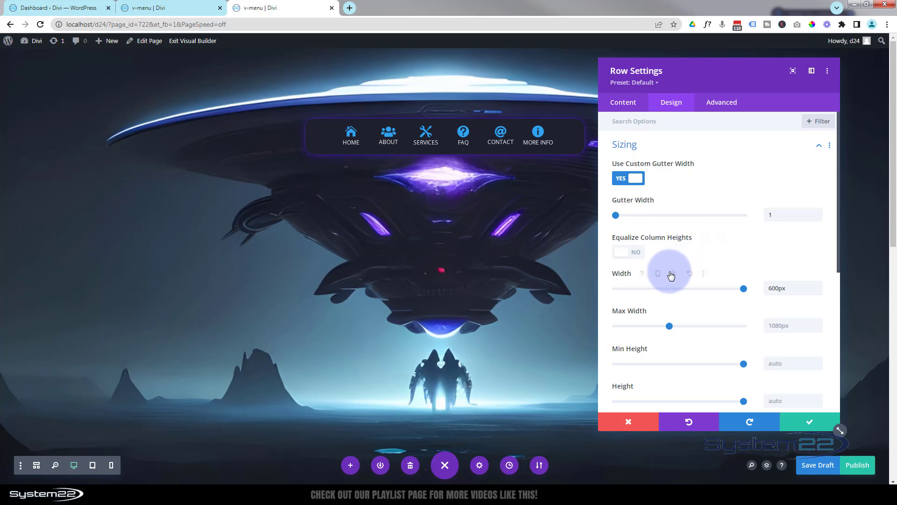
{"action": "mouse_move", "coordinate": [624, 276]}
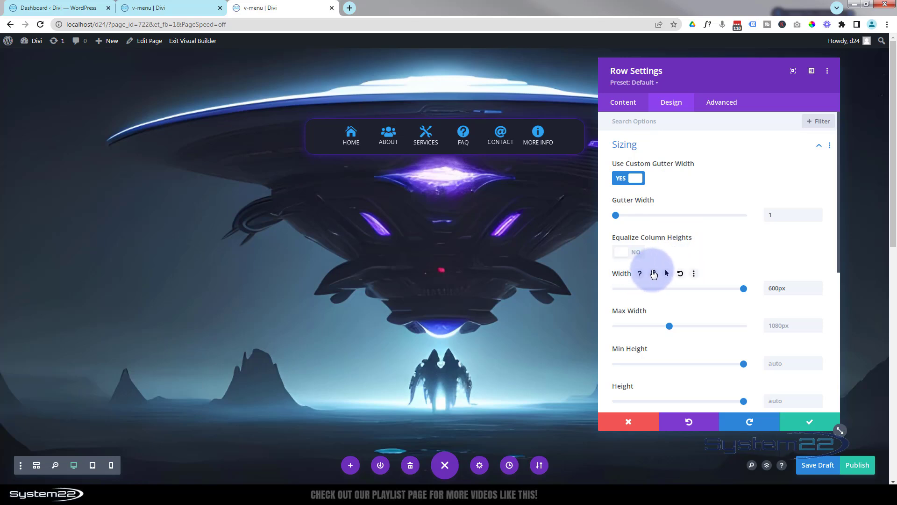
{"action": "left_click", "coordinate": [653, 275]}
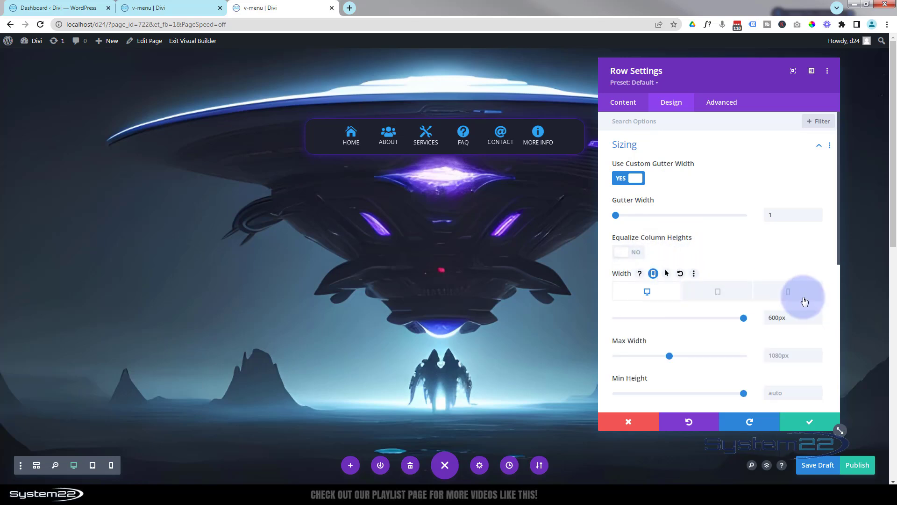
{"action": "left_click", "coordinate": [790, 296]}
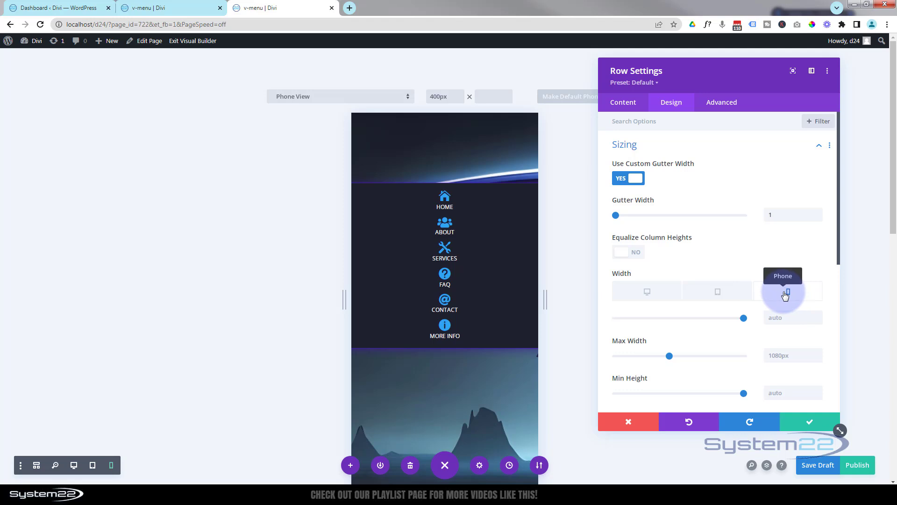
{"action": "left_click", "coordinate": [769, 318]}
{"action": "left_click", "coordinate": [771, 221]}
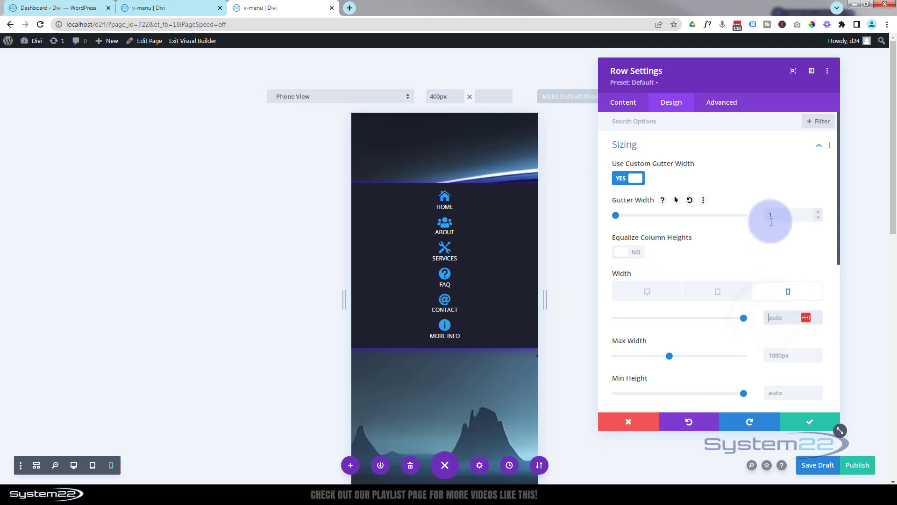
{"action": "type", "text": "80"}
{"action": "left_click", "coordinate": [433, 211]}
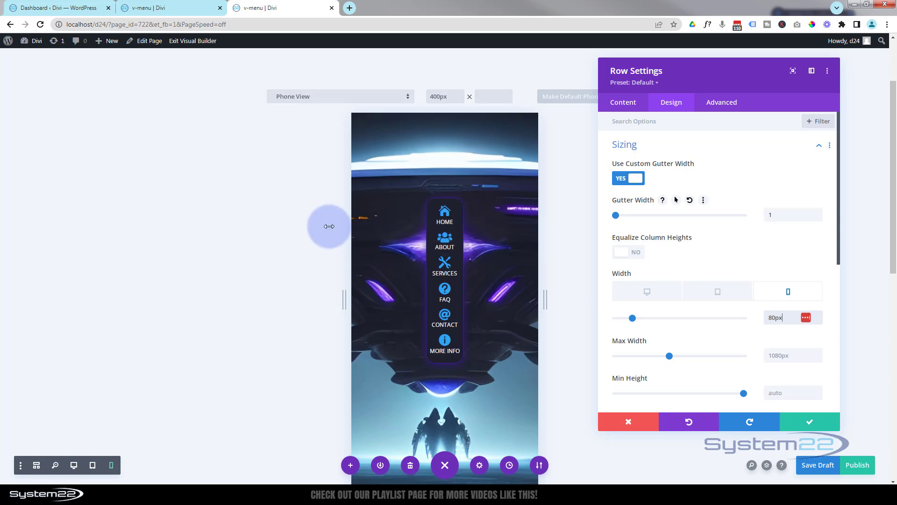
- Enable per-device location for the fixed menu row and set its phone location to the top-right corner
{"action": "left_click", "coordinate": [722, 102]}
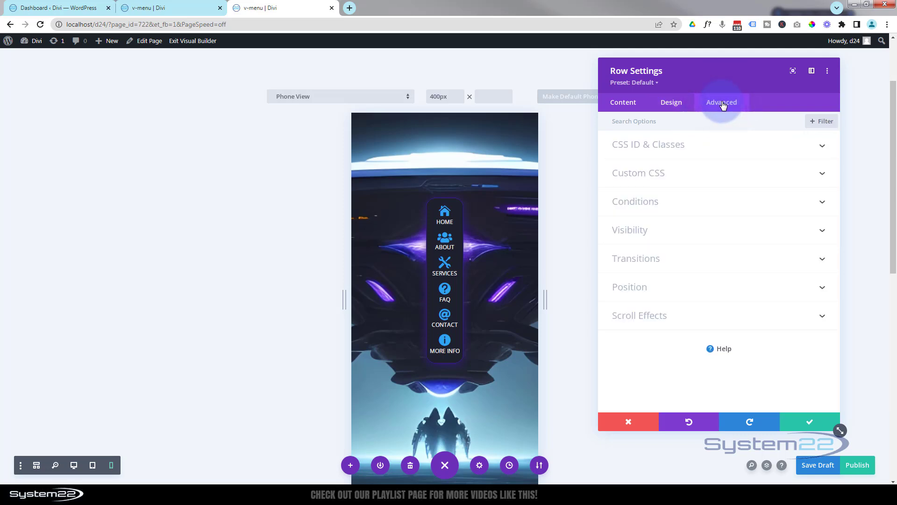
{"action": "left_click", "coordinate": [712, 283]}
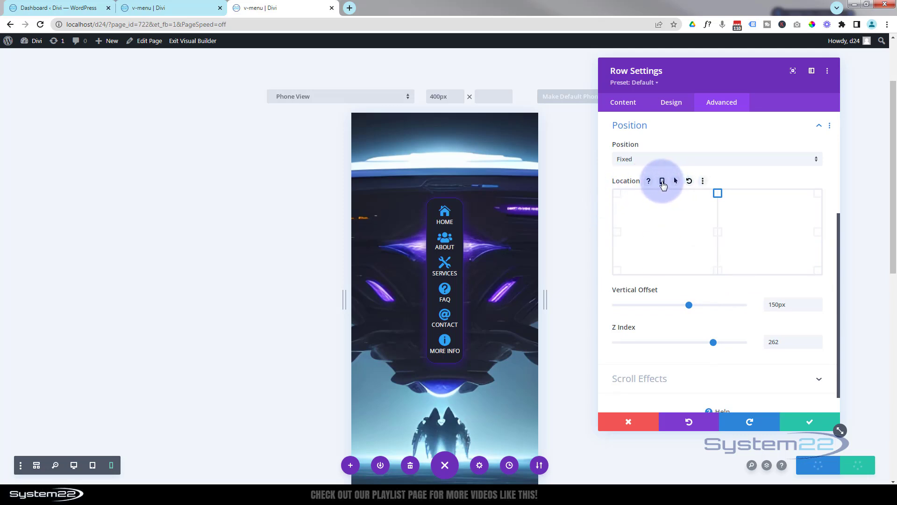
{"action": "left_click", "coordinate": [662, 181]}
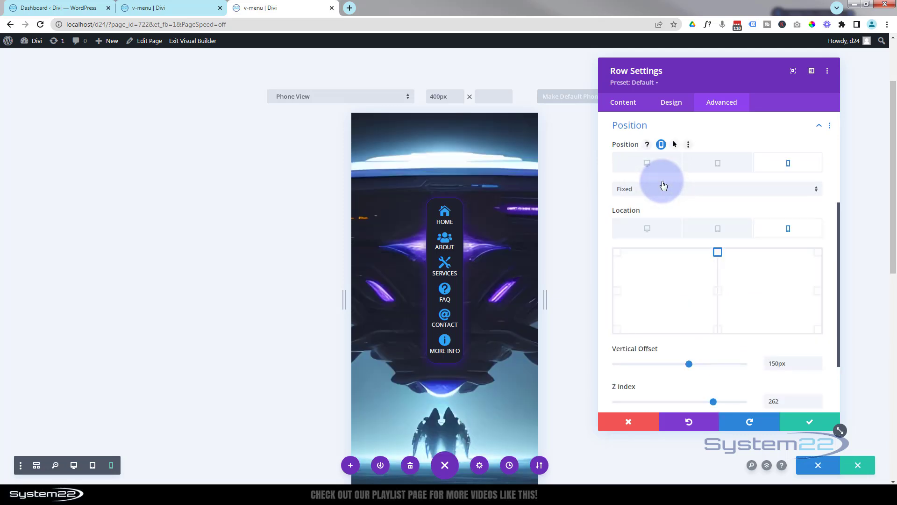
{"action": "left_click", "coordinate": [789, 229]}
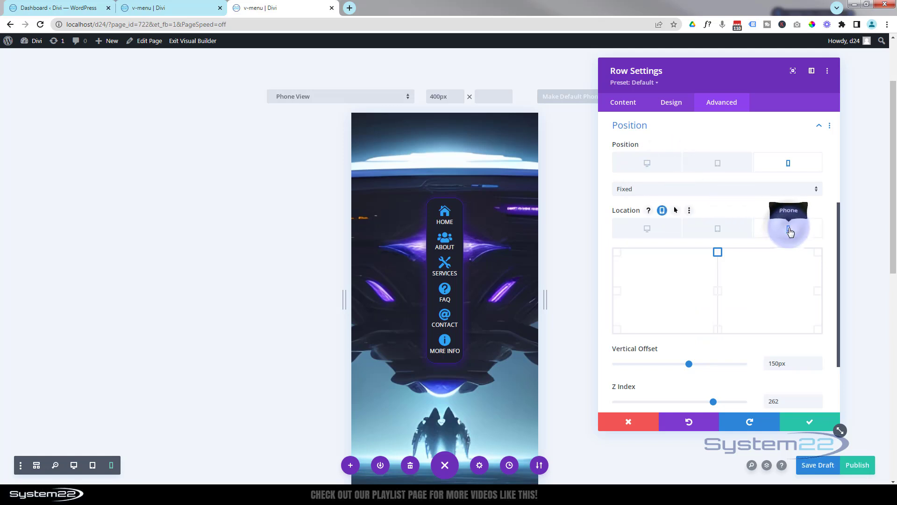
{"action": "left_click", "coordinate": [818, 253]}
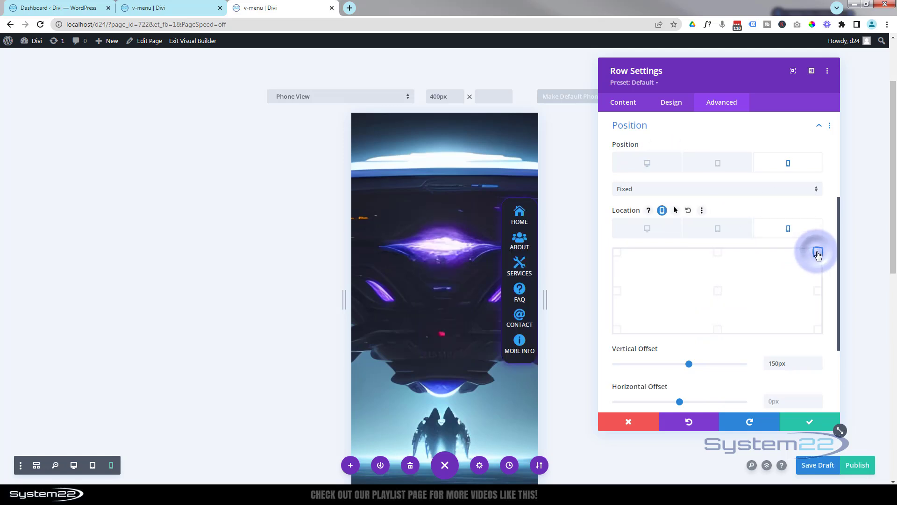
- Try the top-left phone location for the menu row, return it to the top-right corner and save the row settings
{"action": "left_click", "coordinate": [617, 253]}
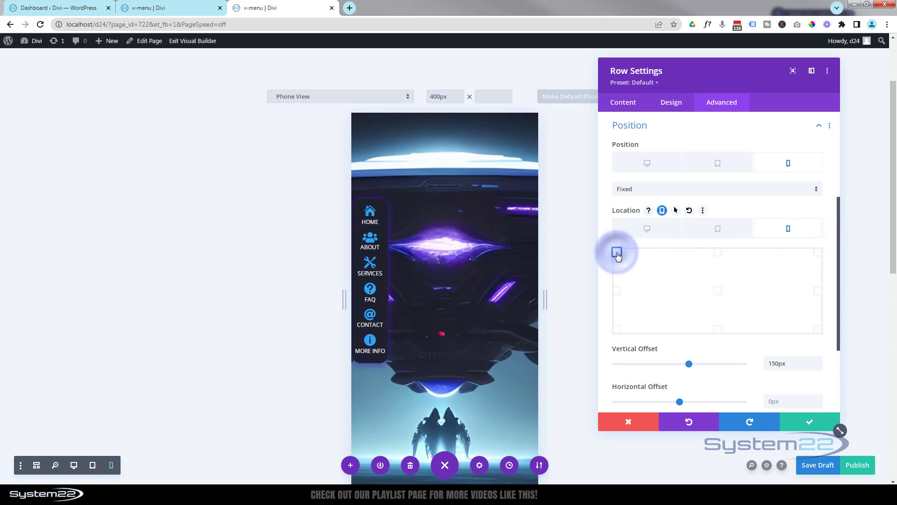
{"action": "left_click", "coordinate": [817, 257]}
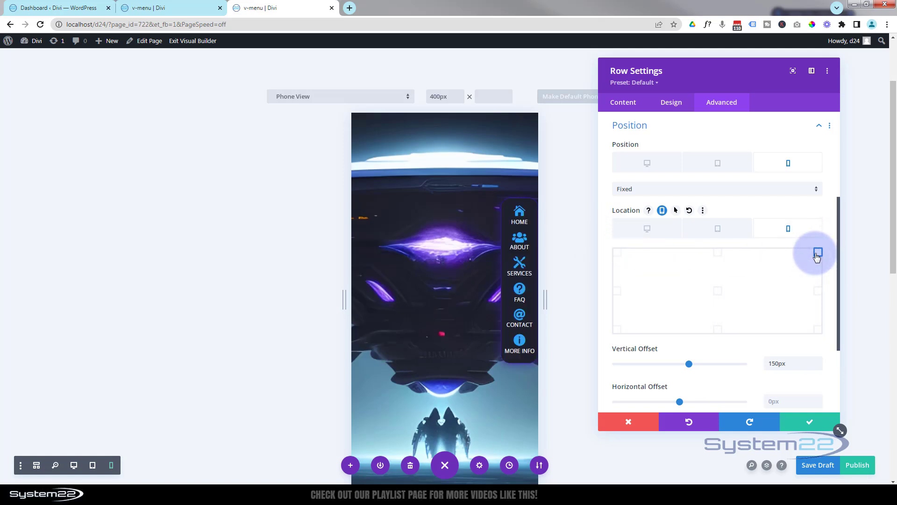
{"action": "left_click", "coordinate": [808, 425]}
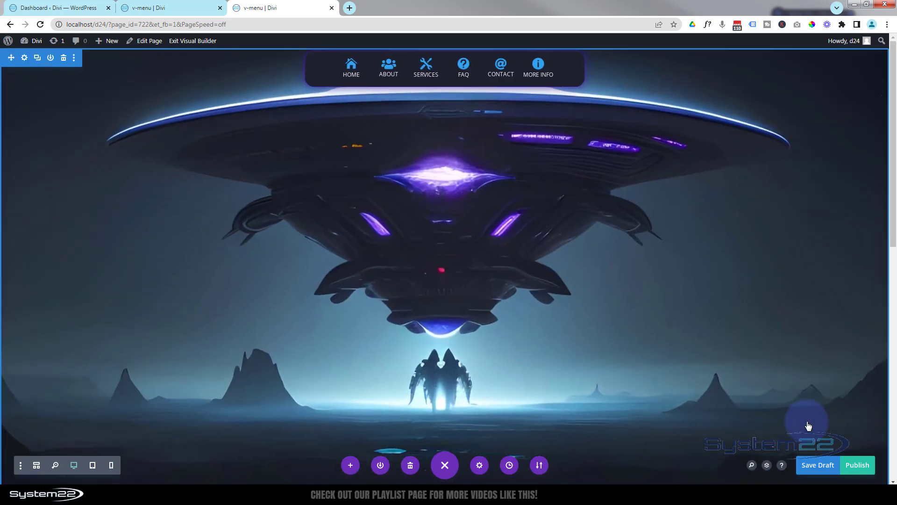
- Save the page as a draft and exit the visual builder to the live page
{"action": "left_click", "coordinate": [810, 469]}
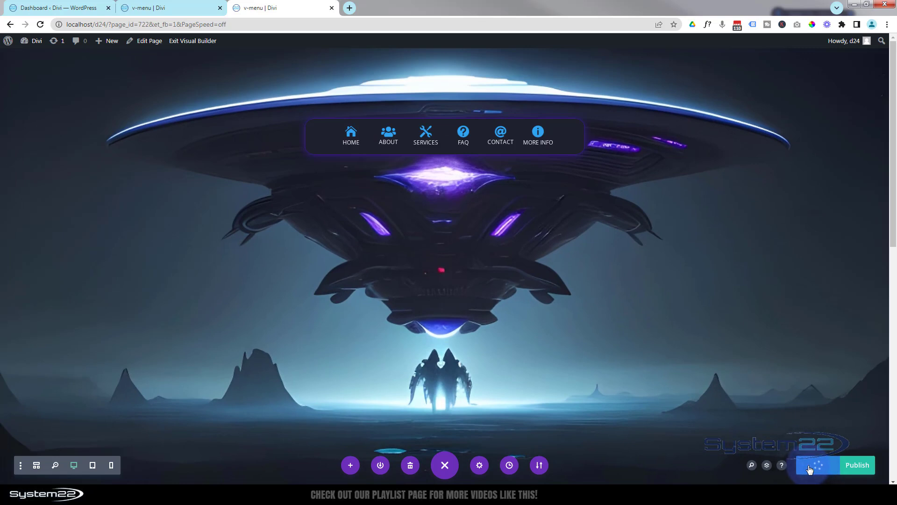
{"action": "left_click", "coordinate": [204, 43]}
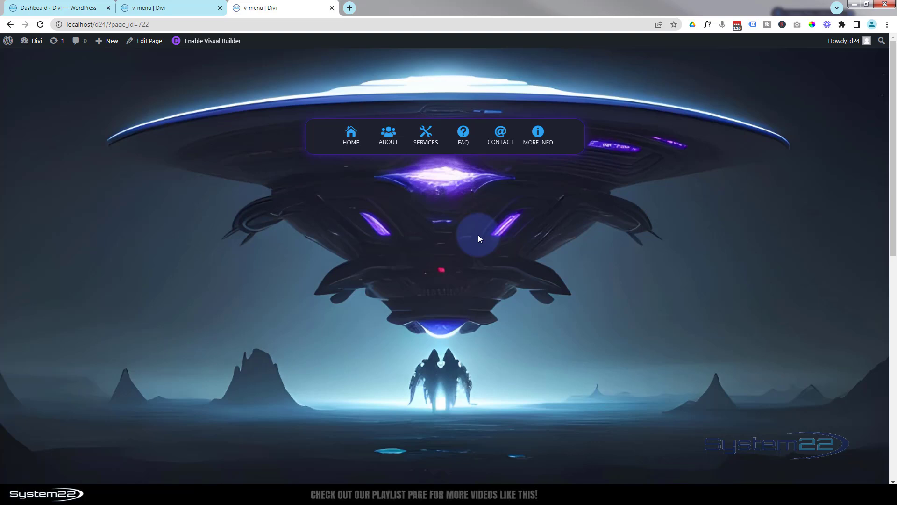
- Preview the page in the browser's device emulation as iPhone 12 Pro and check the fixed vertical menu while scrolling
{"action": "key", "text": "ctrl+shift+i"}
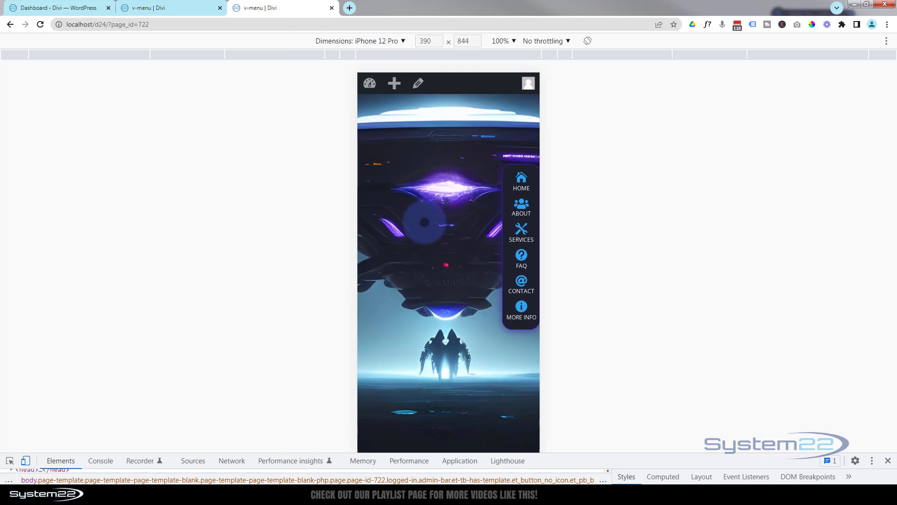
{"action": "scroll", "coordinate": [424, 222], "scroll_direction": "down", "scroll_amount": 3}
{"action": "scroll", "coordinate": [424, 222], "scroll_direction": "down", "scroll_amount": 5}
{"action": "scroll", "coordinate": [426, 221], "scroll_direction": "up", "scroll_amount": 10}
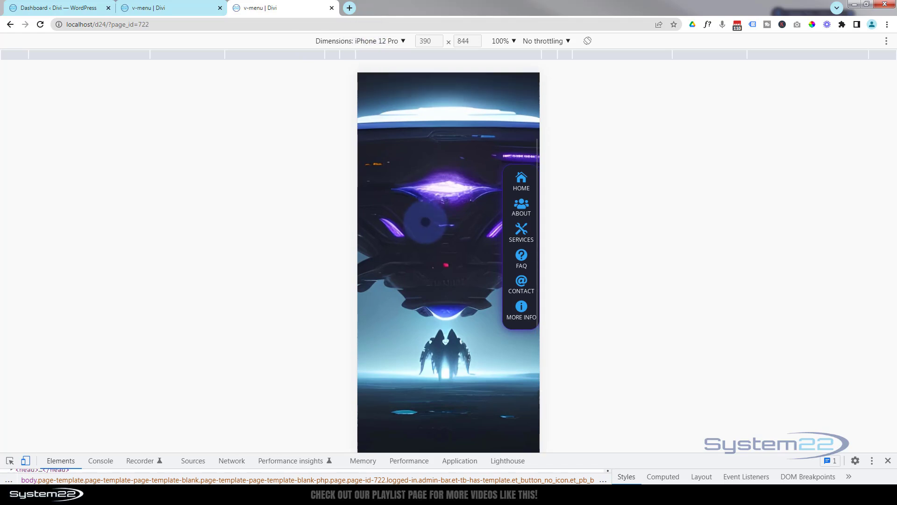
{"action": "scroll", "coordinate": [427, 221], "scroll_direction": "down", "scroll_amount": 5}
{"action": "scroll", "coordinate": [426, 220], "scroll_direction": "up", "scroll_amount": 5}
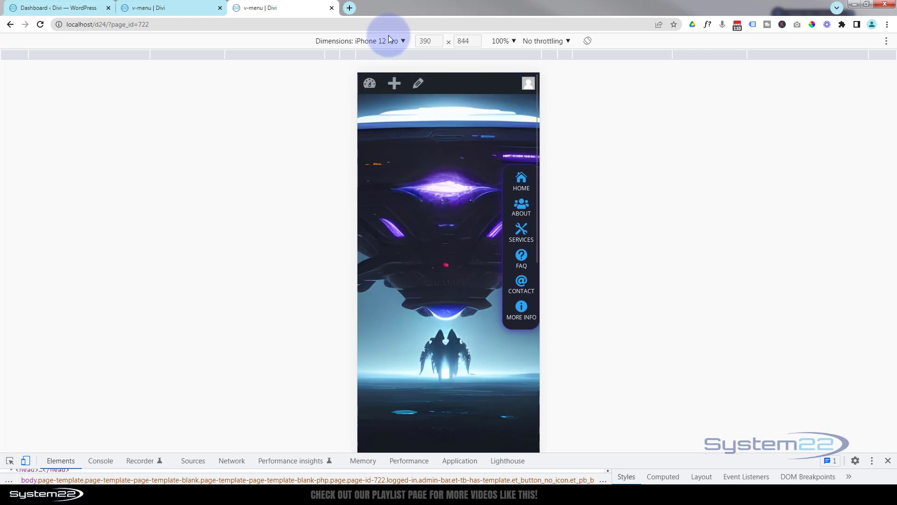
- Preview the menu at iPad Air dimensions, then close the developer tools to return to the desktop page
{"action": "left_click", "coordinate": [372, 41]}
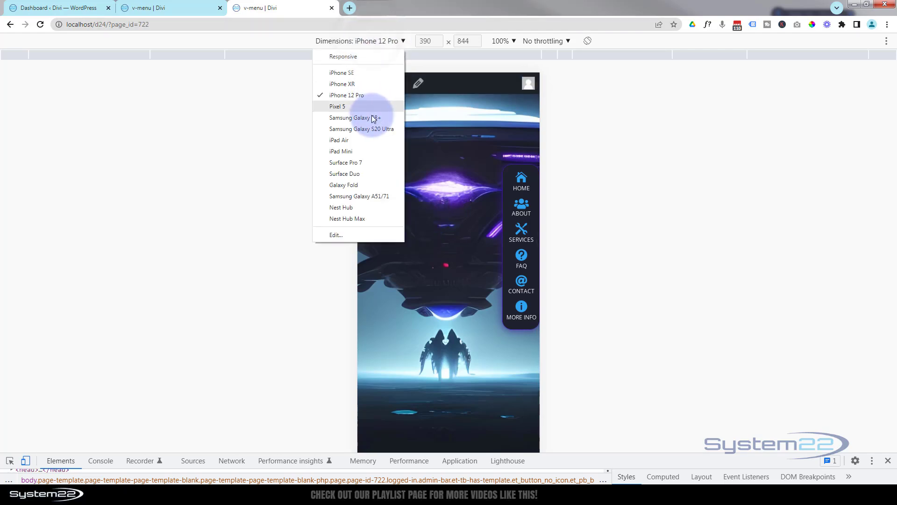
{"action": "left_click", "coordinate": [361, 141]}
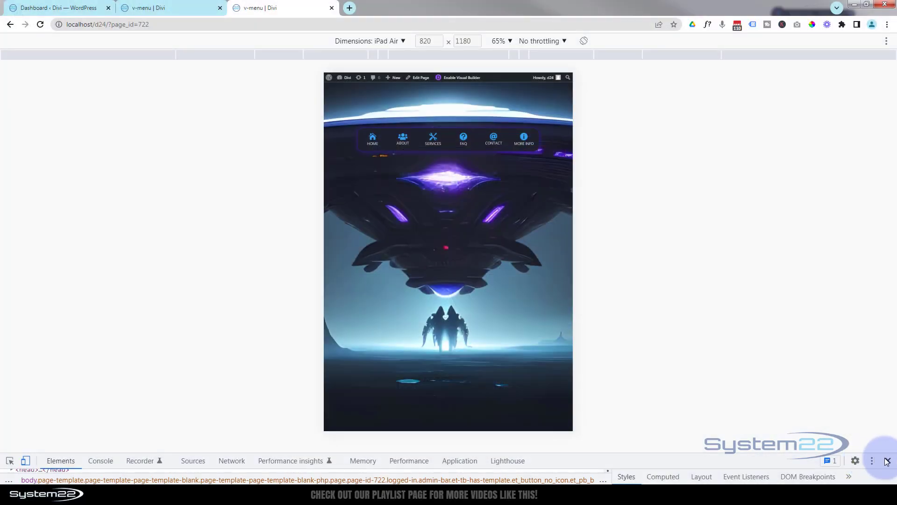
{"action": "left_click", "coordinate": [888, 460]}
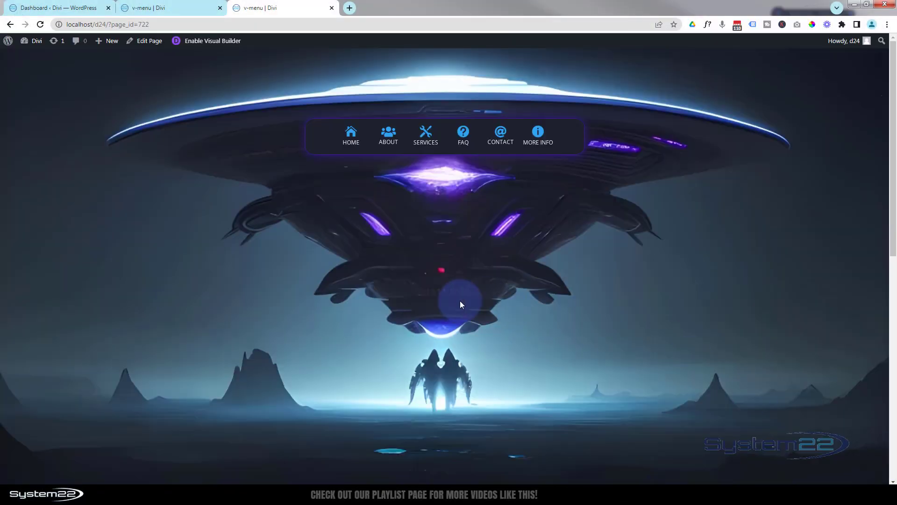